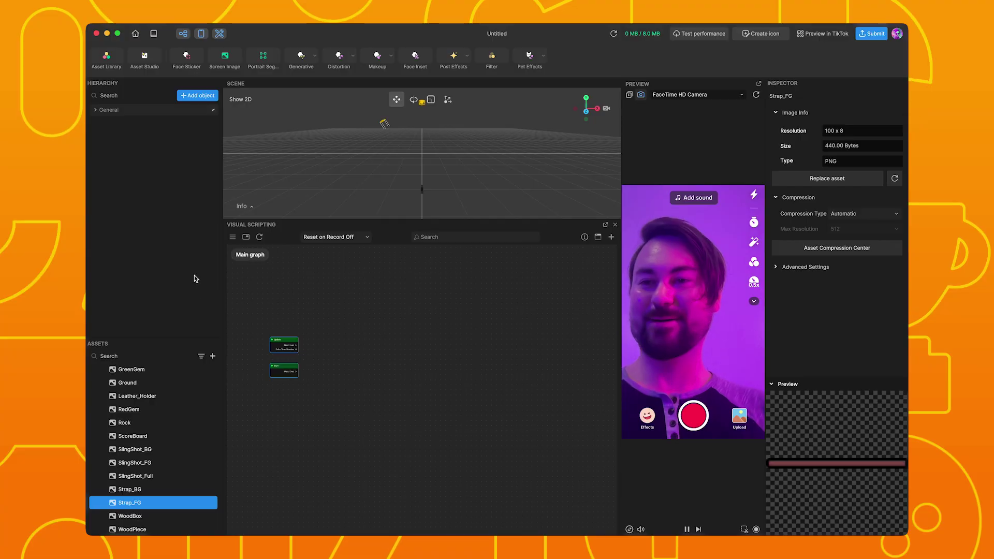
# Step: Expand the General group to show Camera, Directional Light and Environment Light, and open the add-object list
pyautogui.click(95, 111)
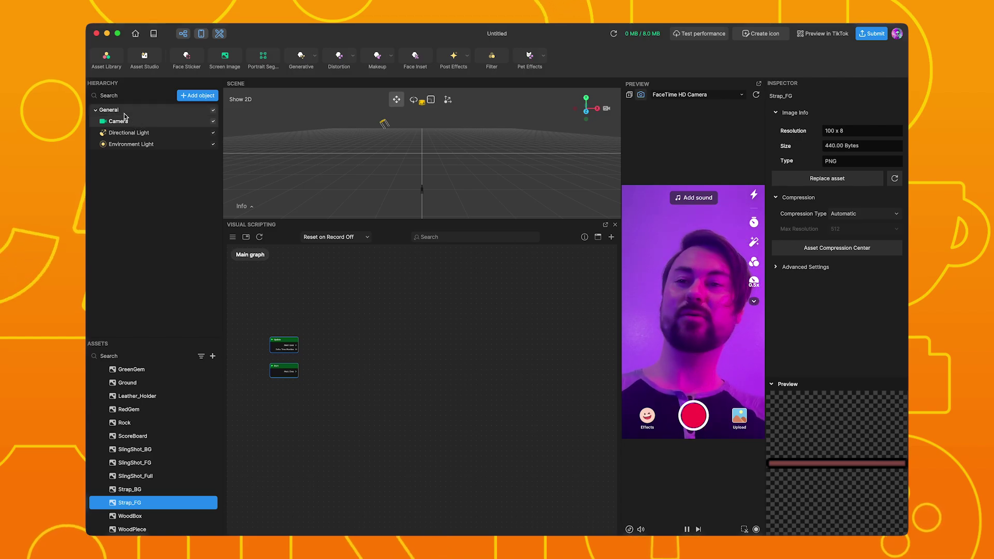
pyautogui.click(183, 98)
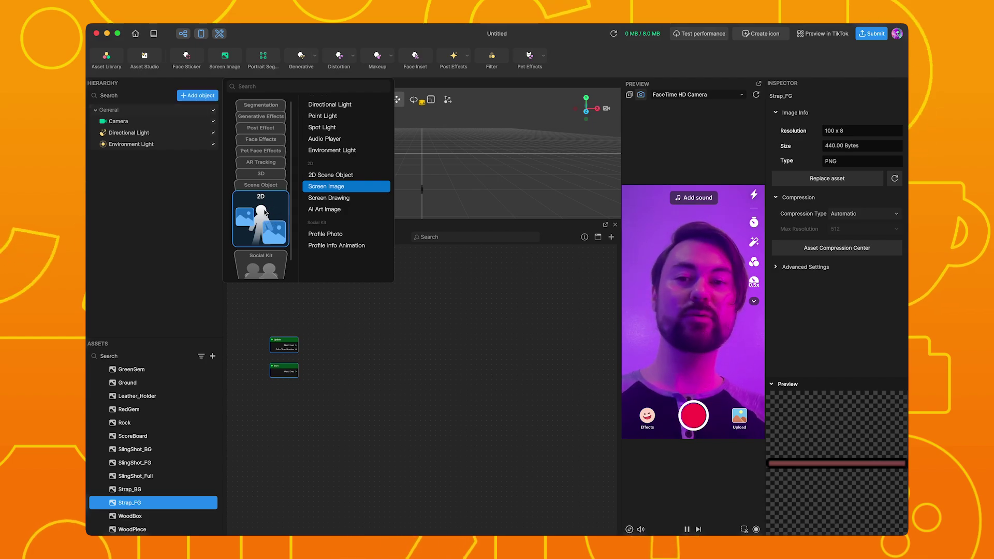
# Step: Add a Screen Image named Background under the 2D Camera and collapse the General group
pyautogui.click(327, 187)
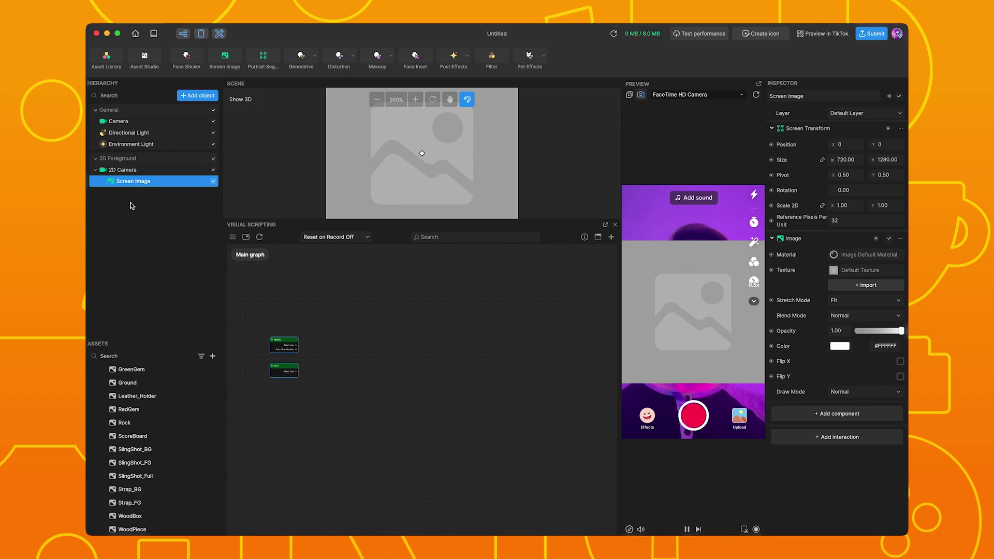
pyautogui.click(96, 110)
pyautogui.write('Background')
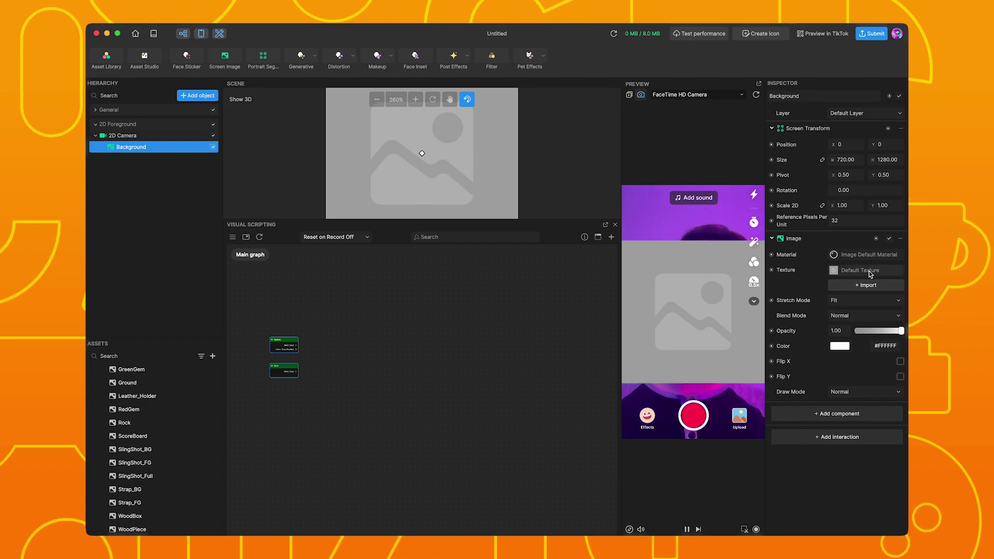
pyautogui.click(870, 270)
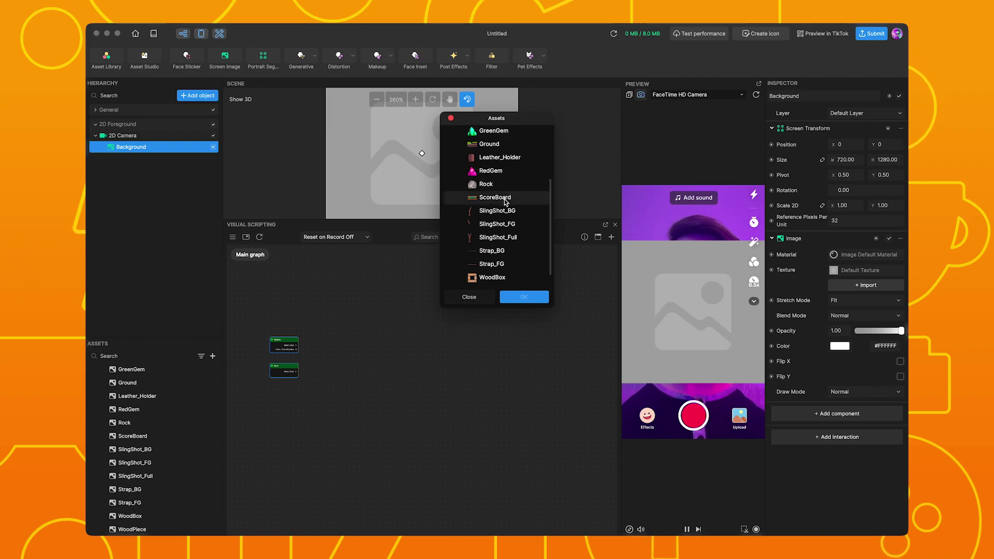
# Step: Apply the Ground texture to the Background image
pyautogui.scroll(5, 505, 233)
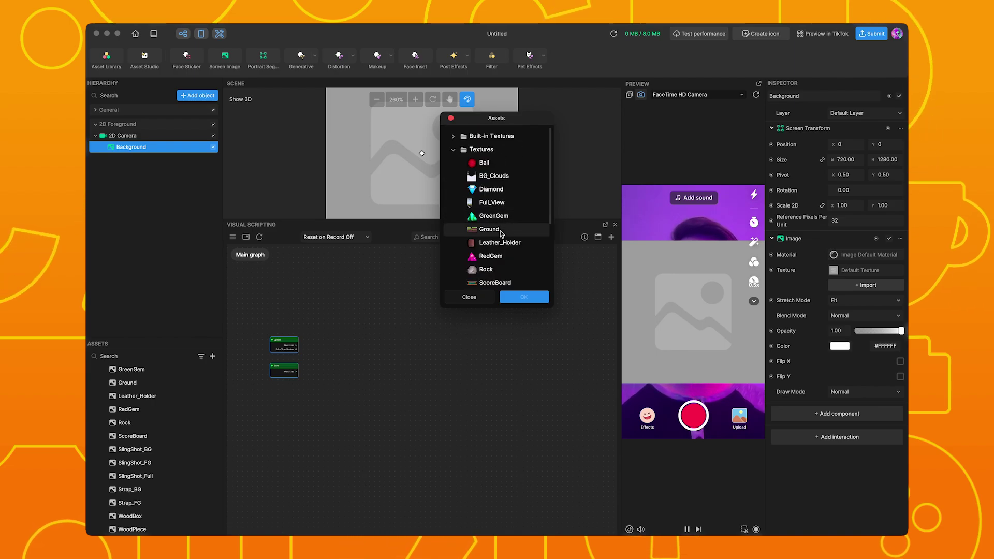
pyautogui.click(502, 233)
pyautogui.click(523, 298)
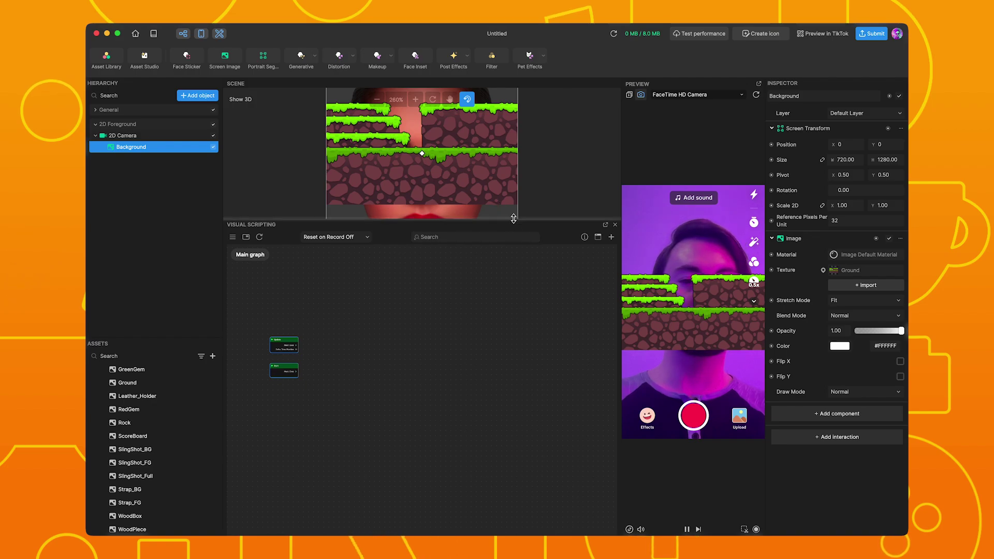
# Step: Enlarge and zoom out the Scene view, then drag Background down to about Position Y -453
pyautogui.moveTo(514, 219); pyautogui.dragTo(511, 364)
pyautogui.scroll(-2, 519, 273)
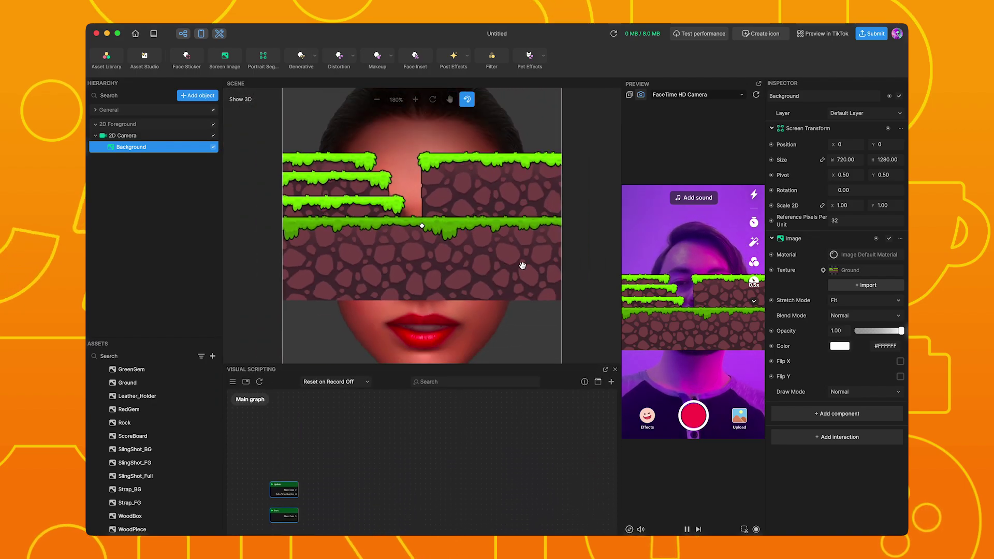
pyautogui.scroll(-4, 520, 262)
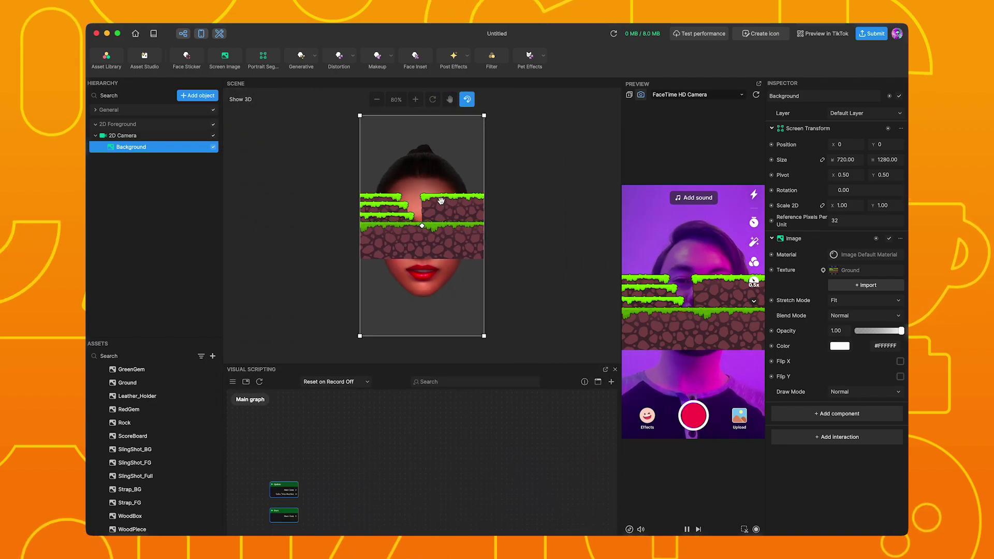
pyautogui.moveTo(451, 214); pyautogui.dragTo(451, 294)
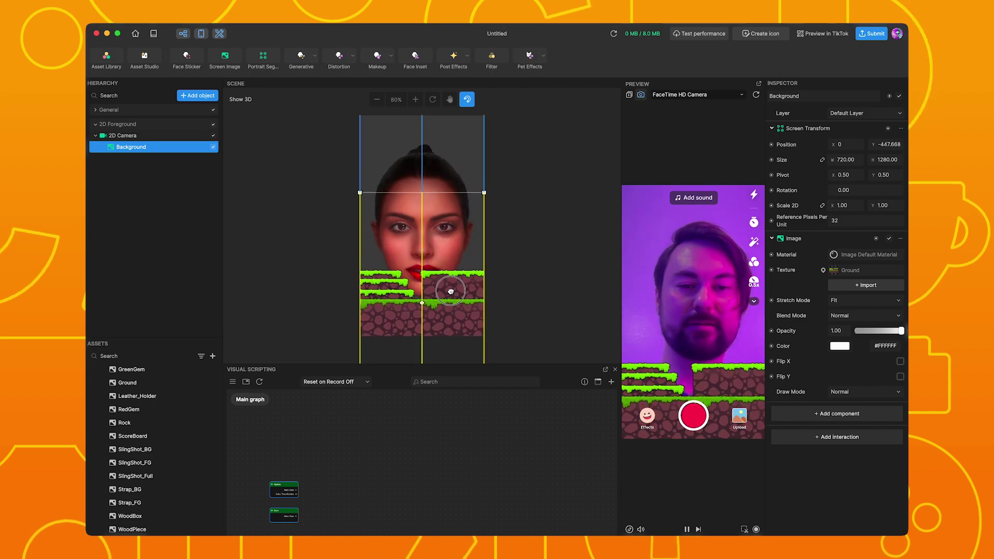
pyautogui.moveTo(450, 294); pyautogui.dragTo(451, 295)
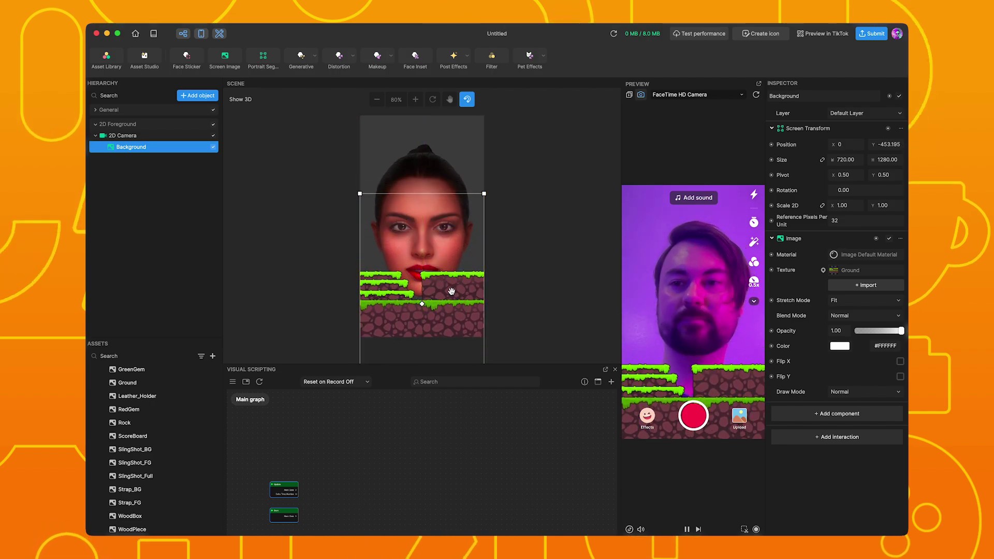
pyautogui.rightClick(132, 148)
# Step: Duplicate Background as Background (1) and give the original the BG_Clouds texture
pyautogui.click(176, 156)
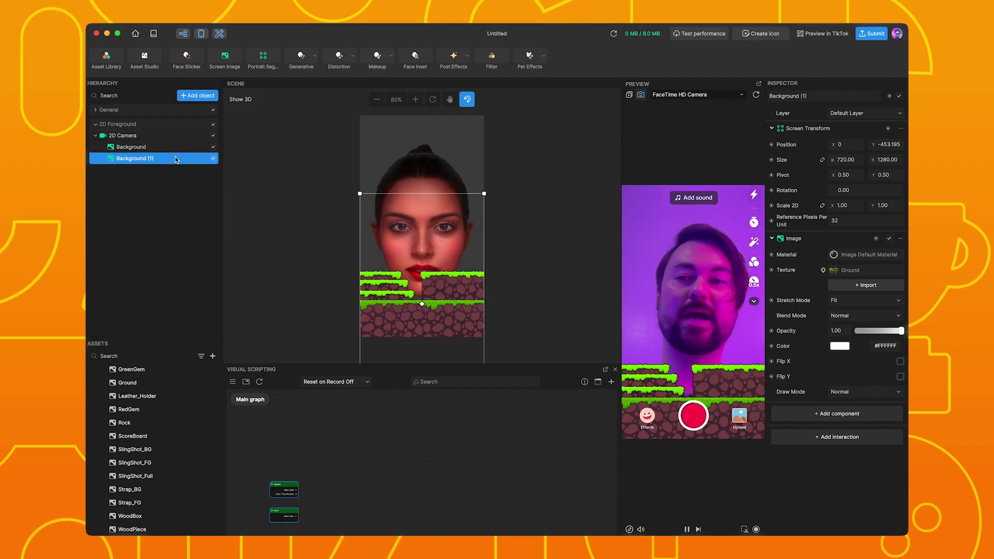
pyautogui.press('Up')
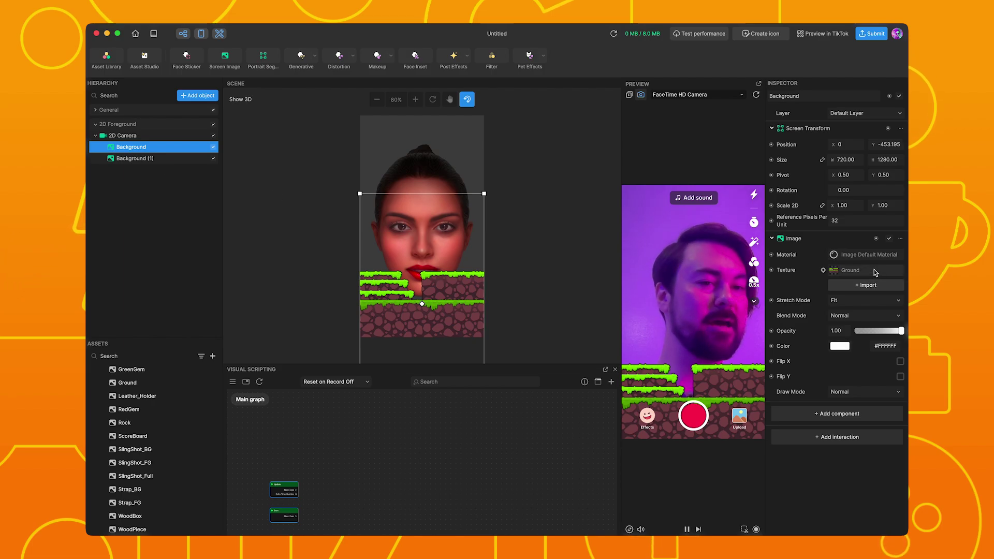
pyautogui.click(874, 272)
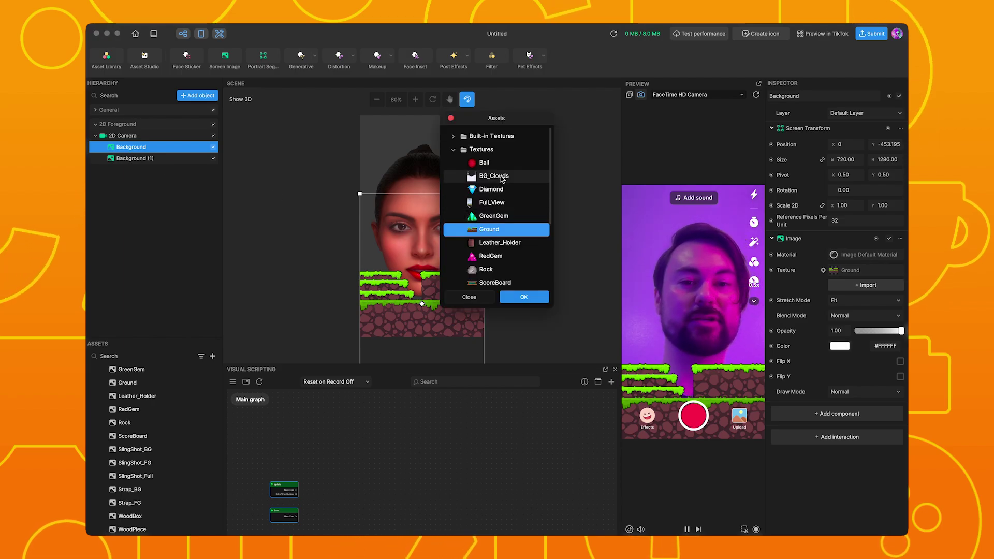
pyautogui.click(494, 176)
pyautogui.click(532, 298)
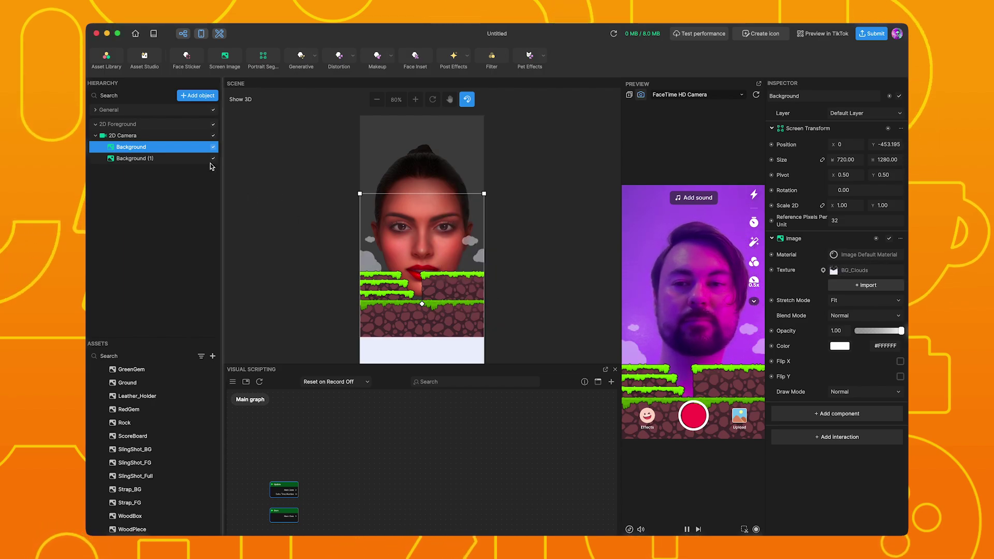
# Step: Raise and resize the clouds image so it fills the sky above the ground
pyautogui.moveTo(433, 237); pyautogui.dragTo(436, 196)
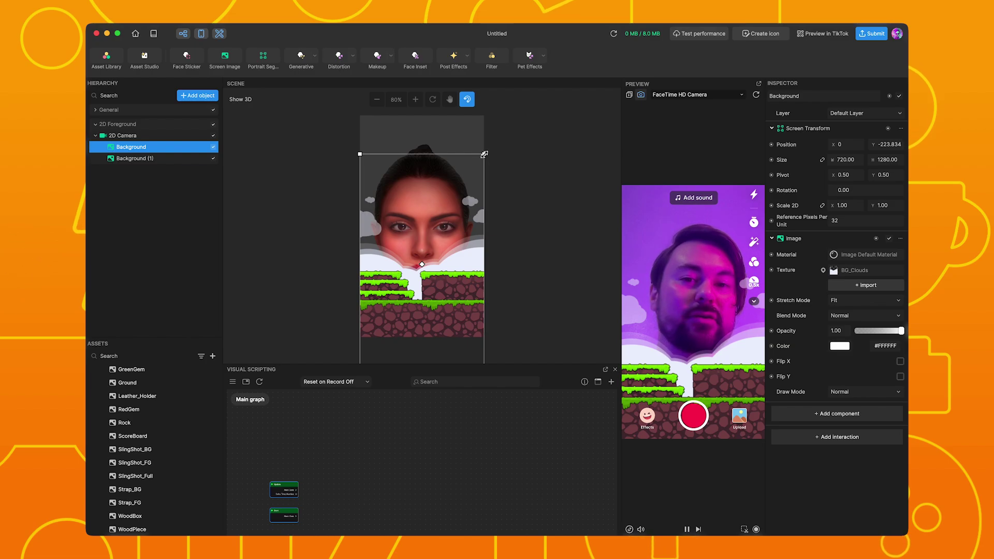
pyautogui.moveTo(484, 154); pyautogui.dragTo(432, 237)
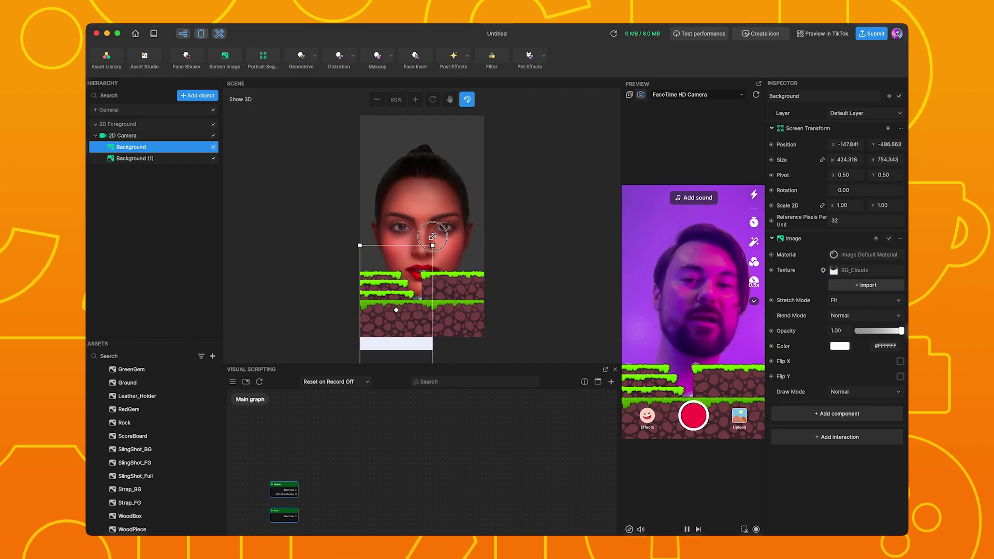
pyautogui.moveTo(432, 238); pyautogui.dragTo(505, 153)
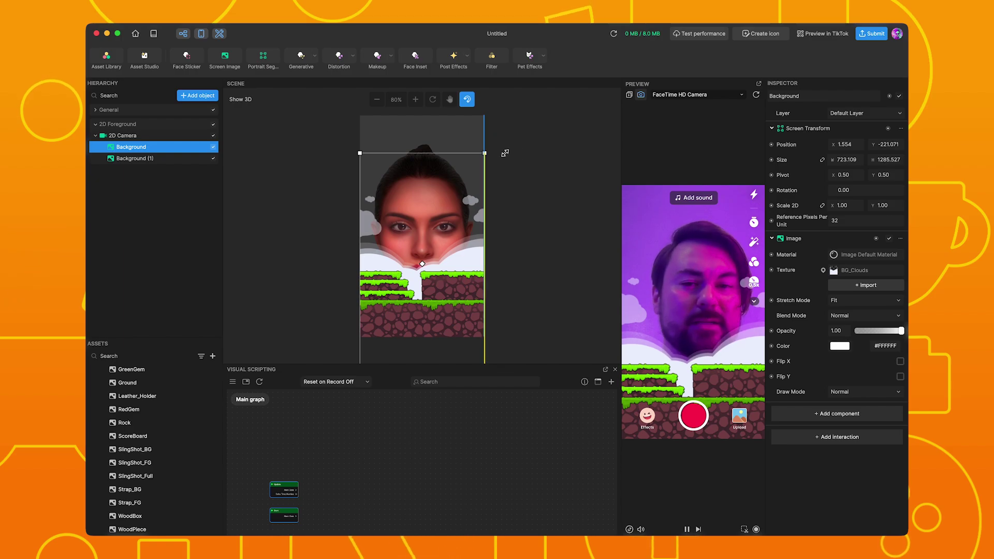
pyautogui.moveTo(506, 152); pyautogui.dragTo(507, 155)
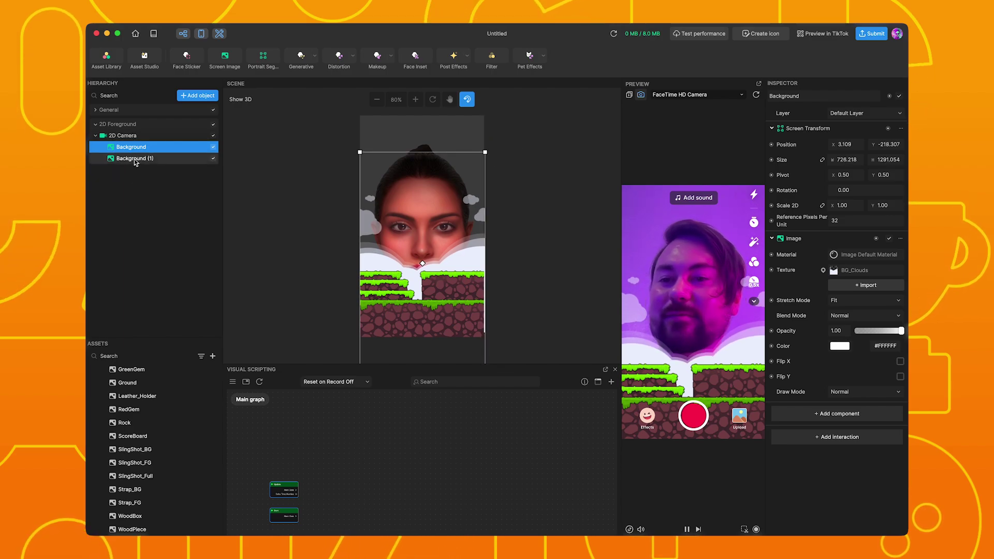
# Step: Add a new Screen Image with the Ball texture
pyautogui.click(207, 98)
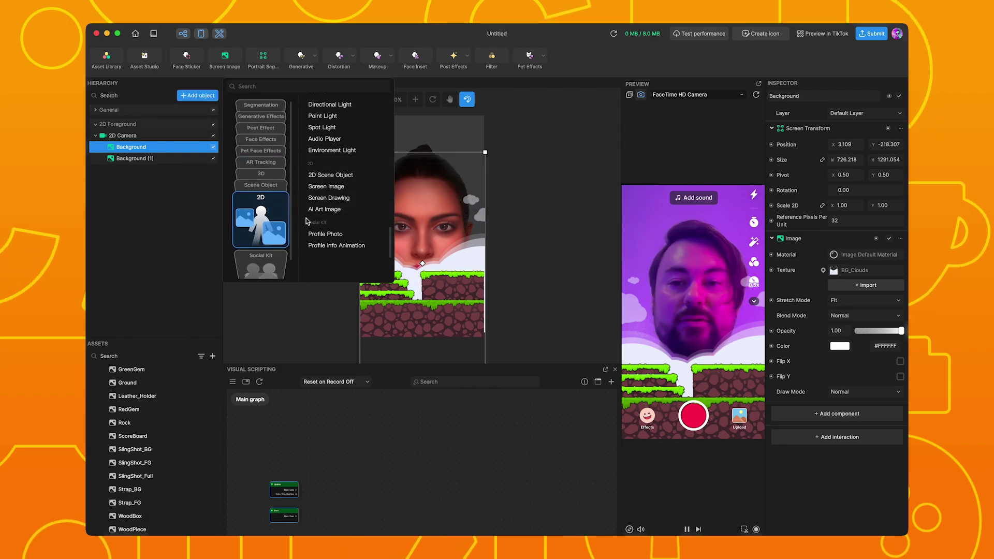
pyautogui.click(341, 187)
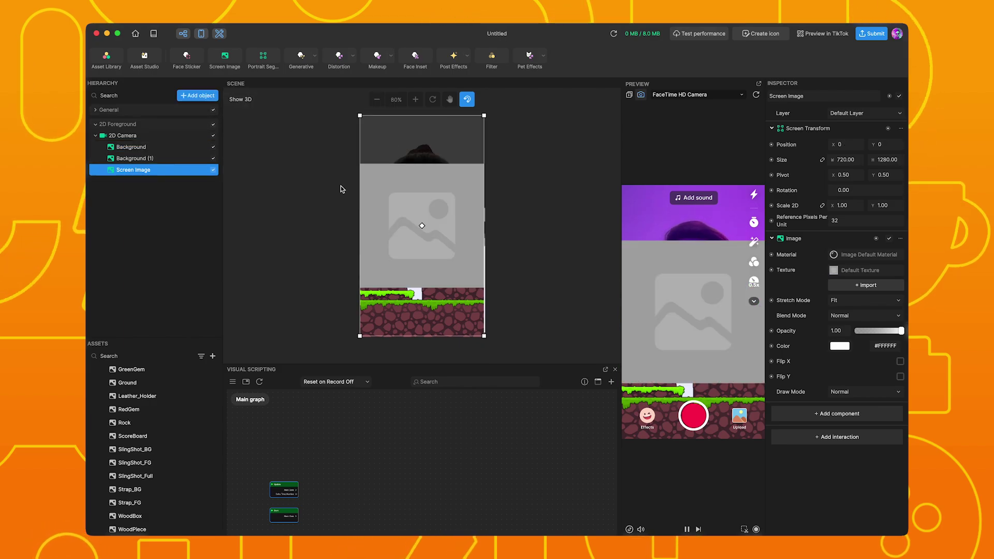
pyautogui.click(846, 269)
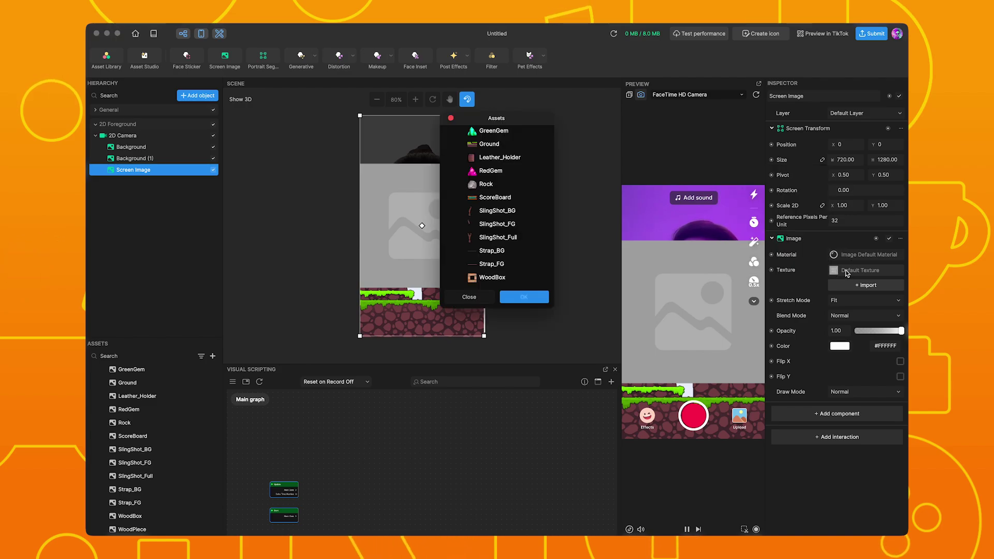
pyautogui.scroll(3, 521, 189)
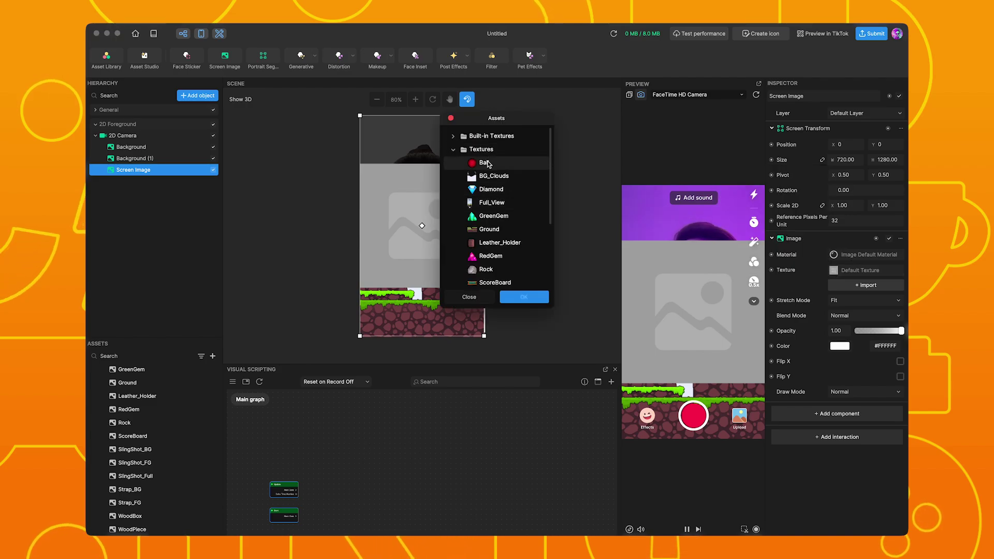
pyautogui.click(485, 163)
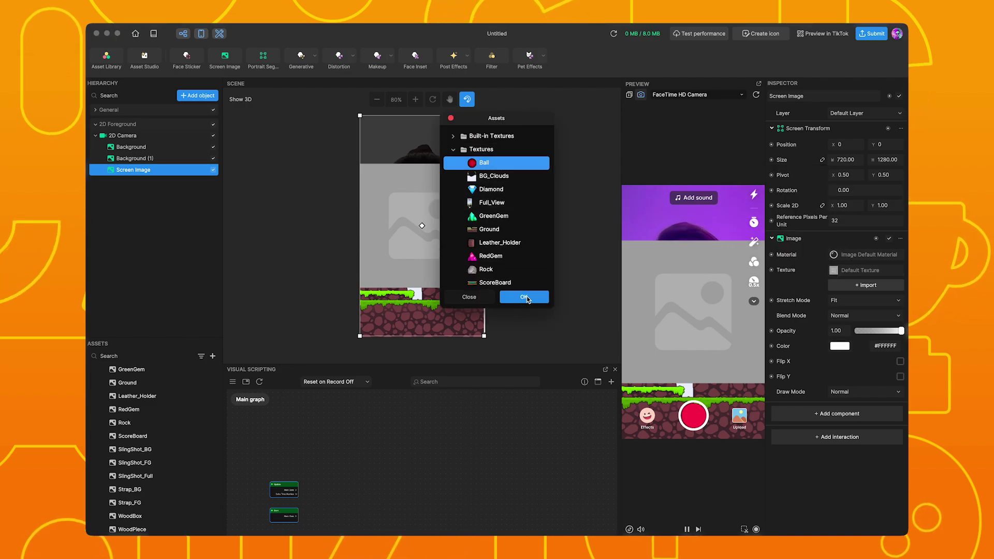
pyautogui.click(525, 297)
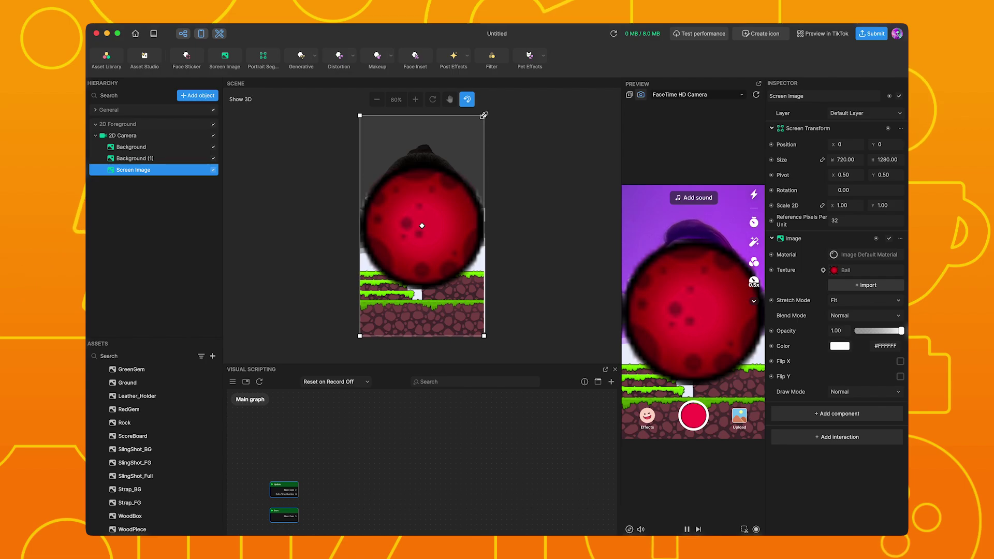
# Step: Shrink the red ball and place it above the ground, left of the canvas centre
pyautogui.moveTo(484, 115)
pyautogui.mouseDown()
pyautogui.moveTo(396, 253)
pyautogui.moveTo(389, 303)
pyautogui.moveTo(373, 318)
pyautogui.mouseUp()
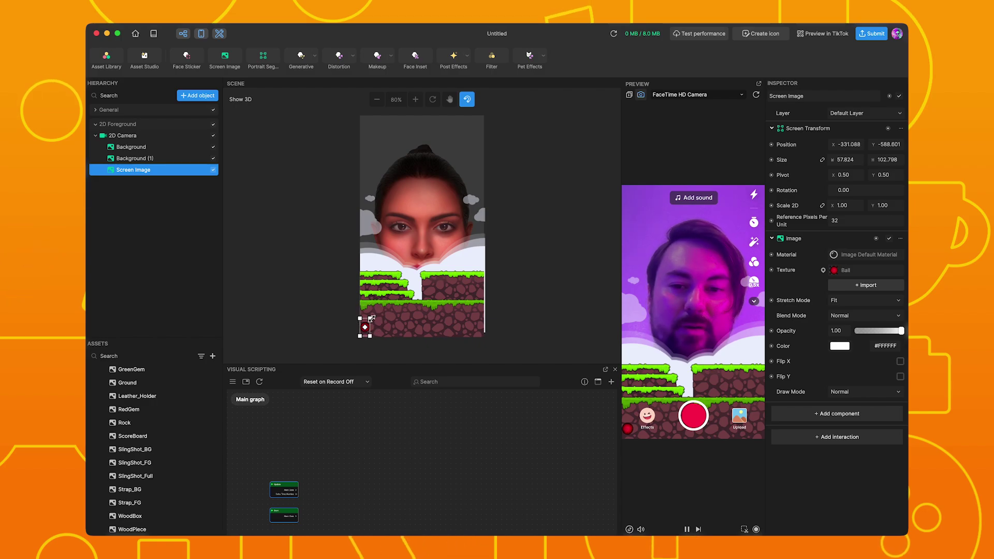
pyautogui.moveTo(365, 324)
pyautogui.mouseDown()
pyautogui.moveTo(376, 240)
pyautogui.moveTo(384, 251)
pyautogui.mouseUp()
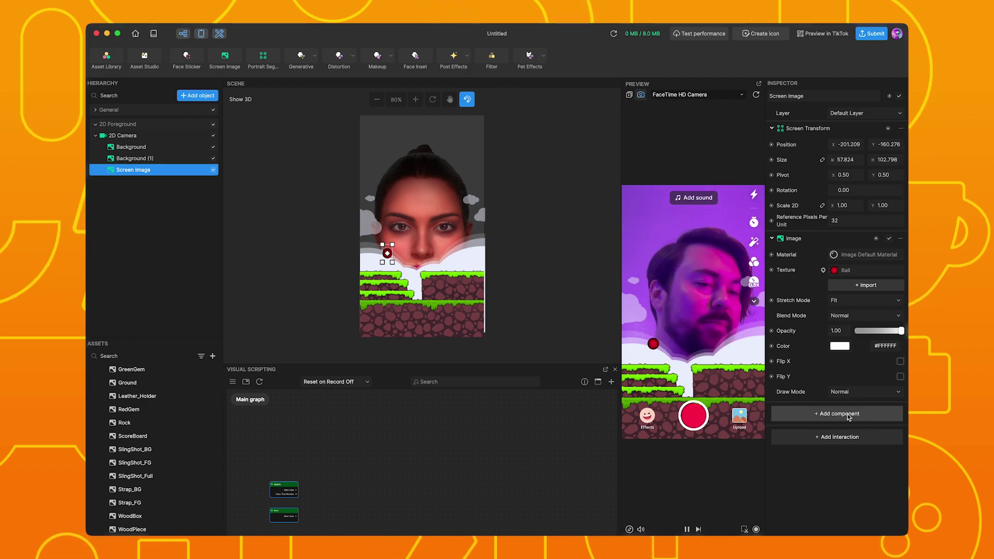
pyautogui.click(849, 418)
pyautogui.moveTo(745, 390)
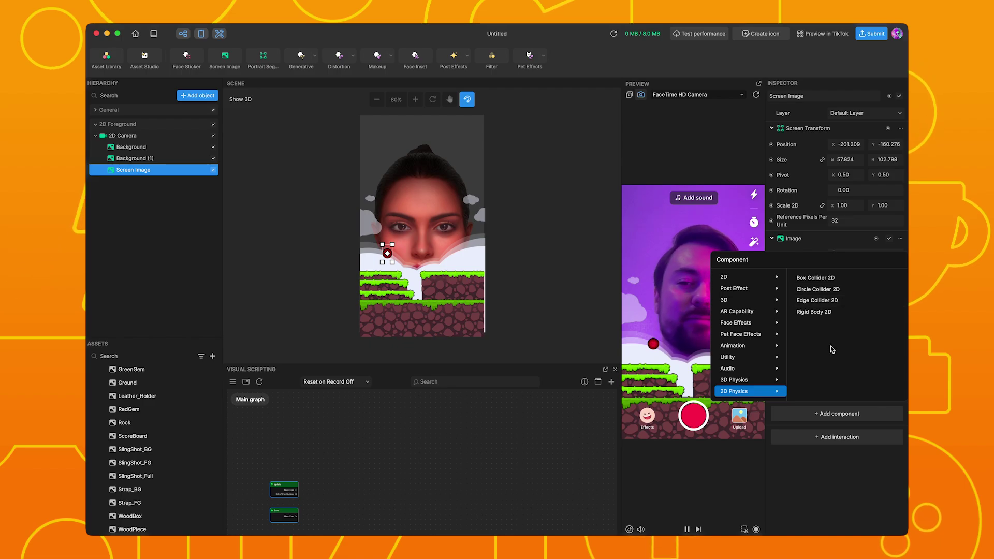
# Step: Give the ball a Rigid Body 2D and a Circle Collider 2D of radius 0.903
pyautogui.click(816, 313)
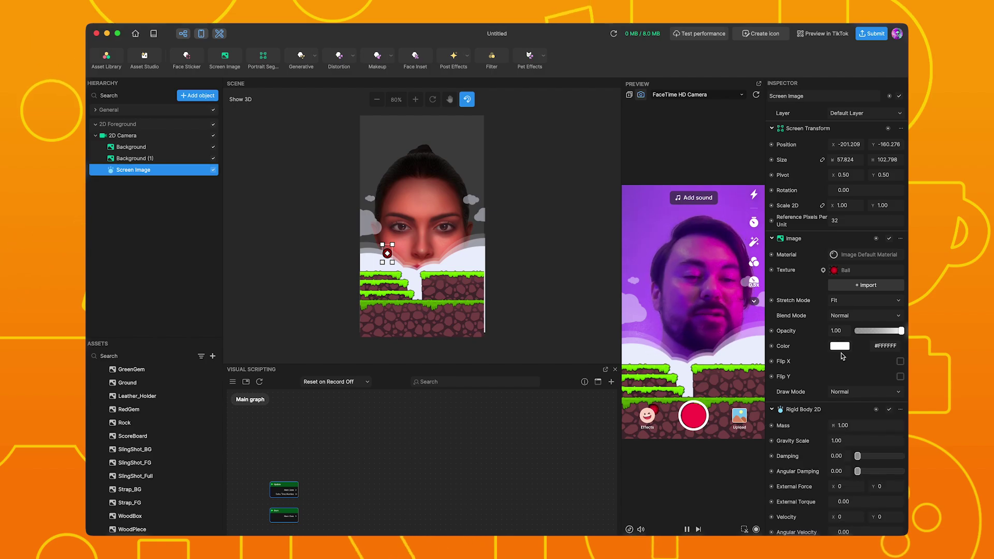
pyautogui.scroll(-3, 842, 356)
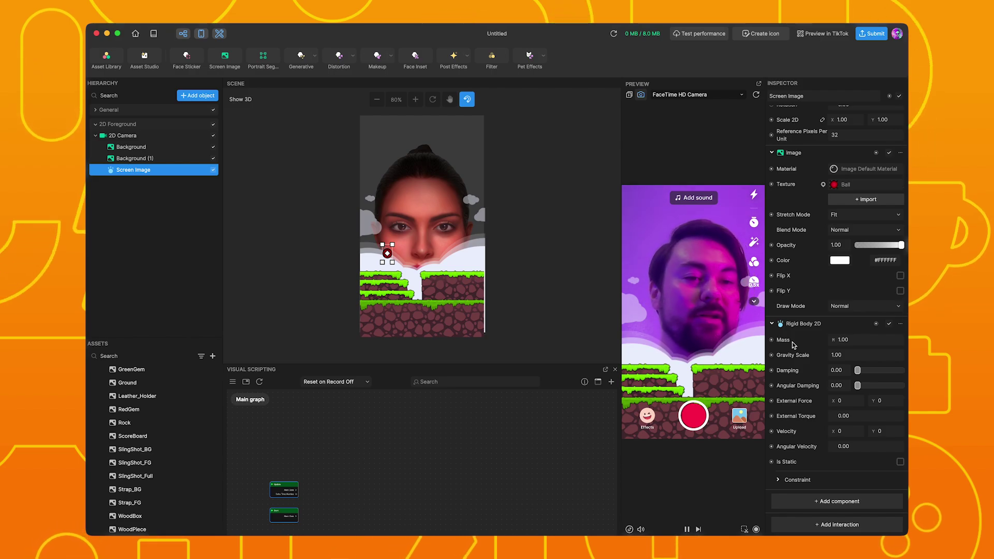
pyautogui.click(858, 505)
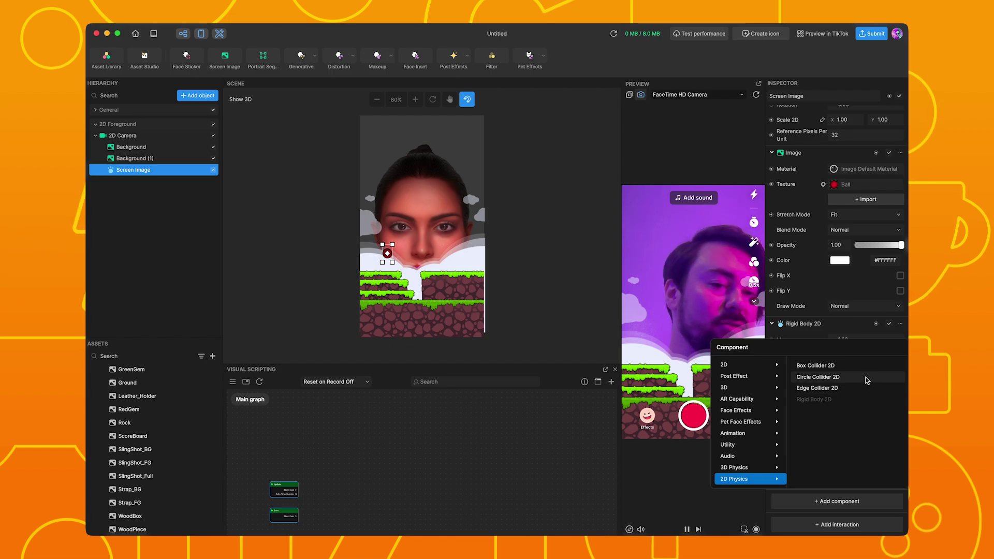
pyautogui.click(868, 381)
pyautogui.scroll(-5, 891, 440)
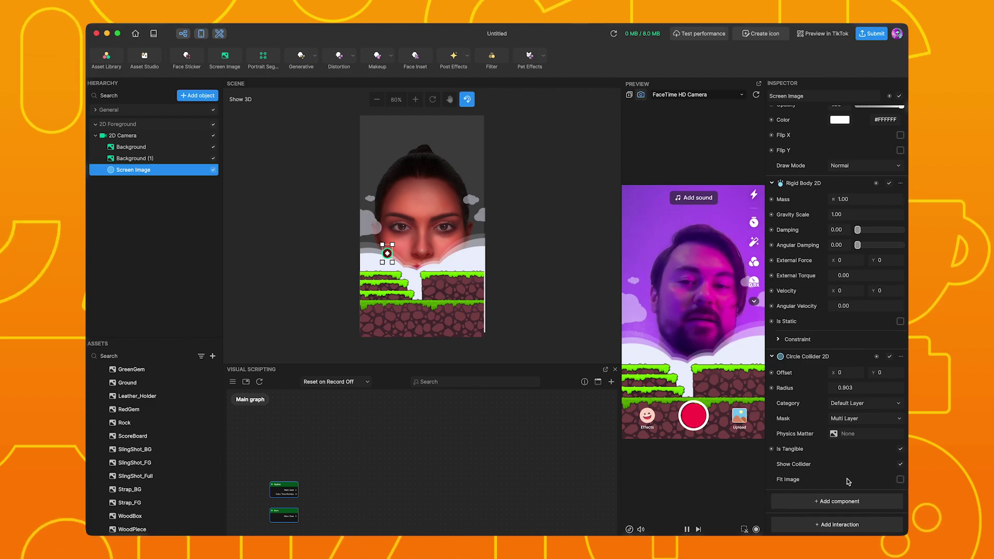
pyautogui.scroll(3, 336, 286)
pyautogui.scroll(3, 345, 285)
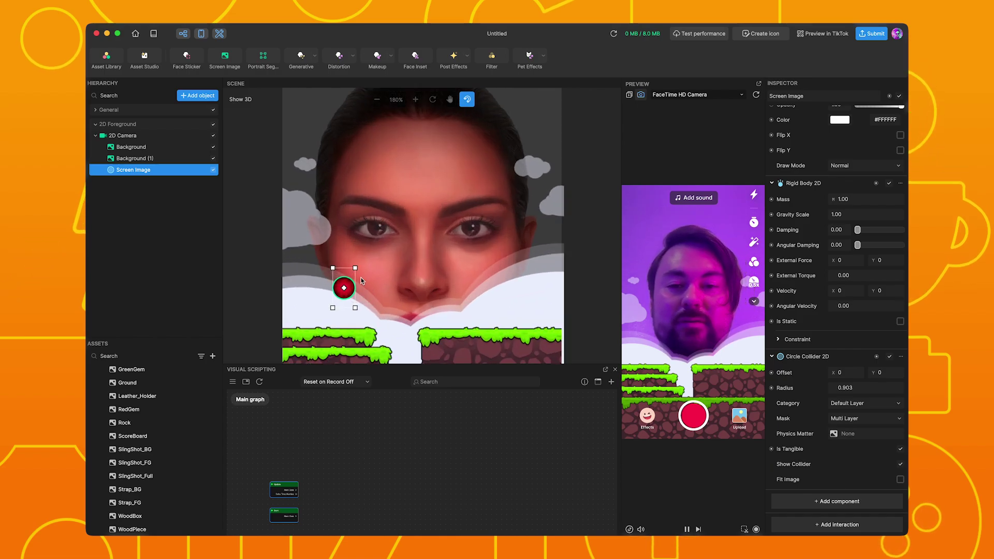
pyautogui.scroll(3, 332, 287)
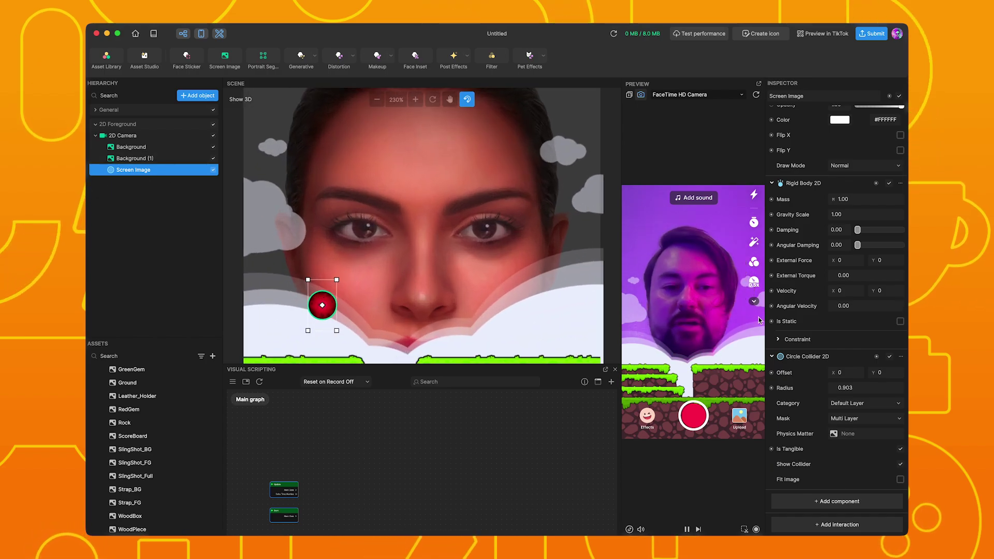
pyautogui.scroll(-1, 363, 264)
pyautogui.scroll(-1, 362, 264)
pyautogui.scroll(-3, 357, 269)
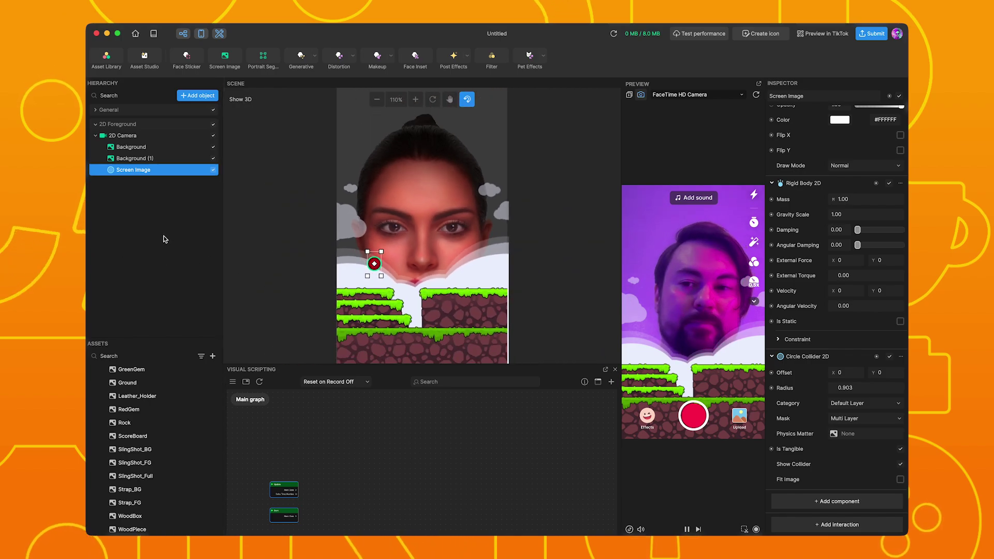
# Step: Add a Box Collider 2D with Fit Image enabled to the Background
pyautogui.click(126, 148)
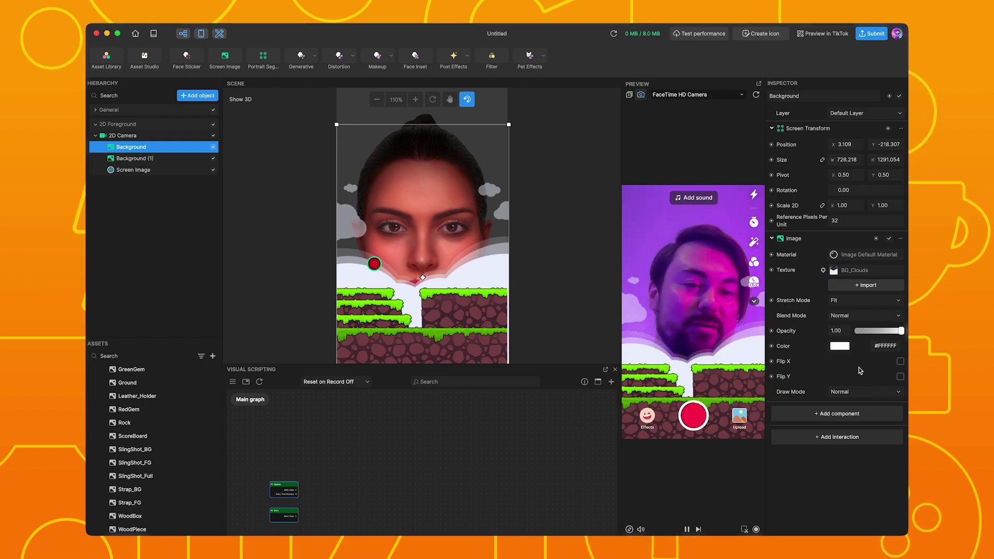
pyautogui.click(851, 414)
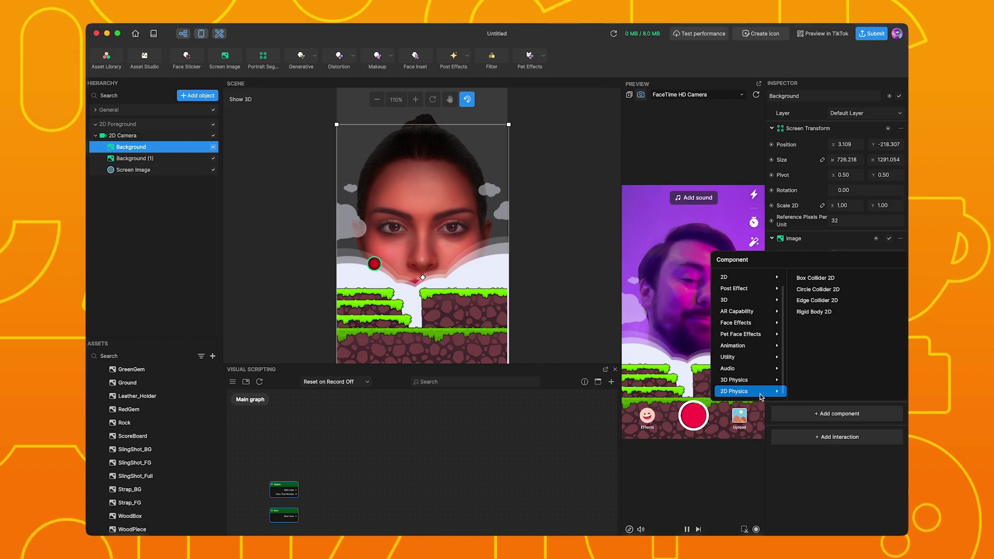
pyautogui.click(835, 279)
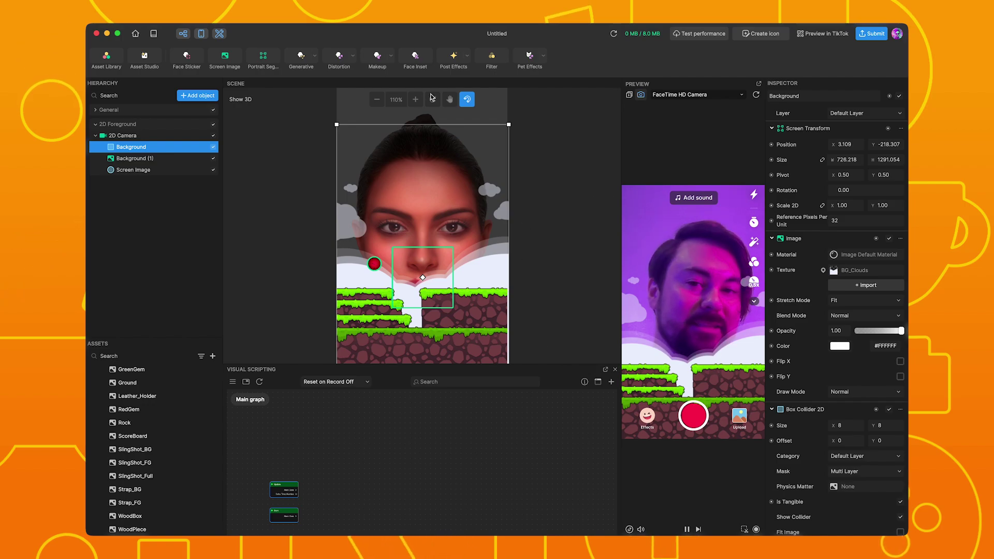
pyautogui.scroll(-2, 901, 487)
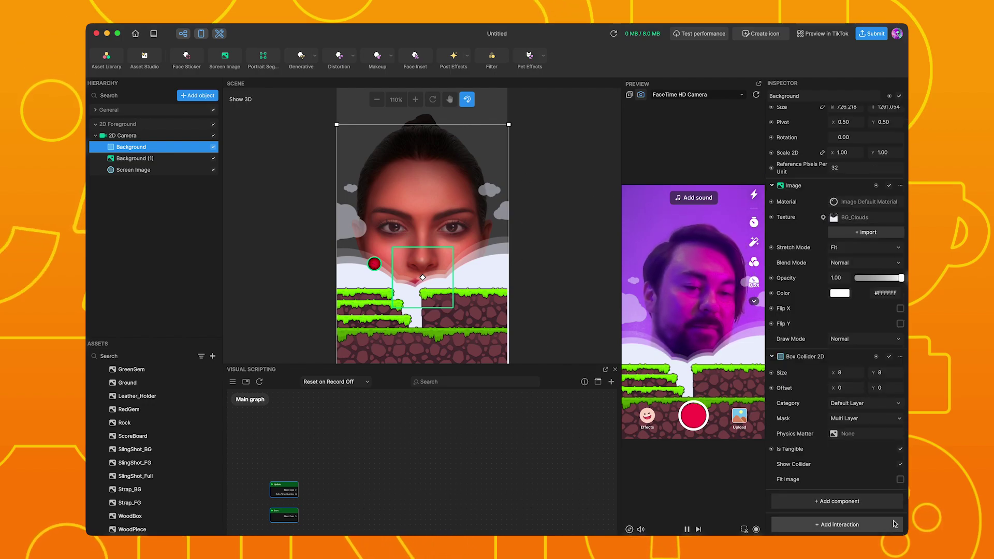
pyautogui.click(901, 480)
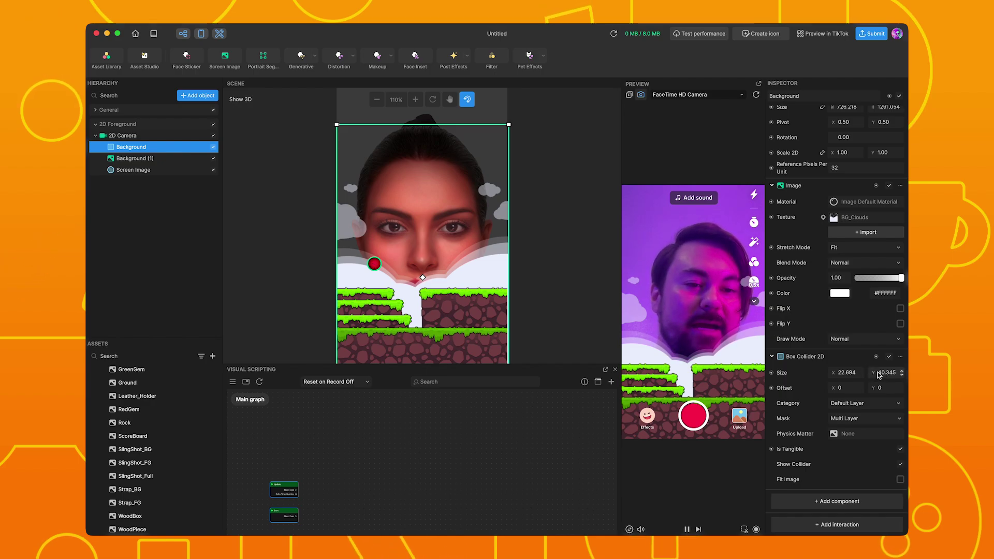
# Step: Shrink the collider to a 22.894 × 1.745 strip with Offset Y -2.4 along the grass
pyautogui.moveTo(874, 374)
pyautogui.mouseDown()
pyautogui.moveTo(551, 403)
pyautogui.moveTo(396, 381)
pyautogui.moveTo(405, 353)
pyautogui.mouseUp()
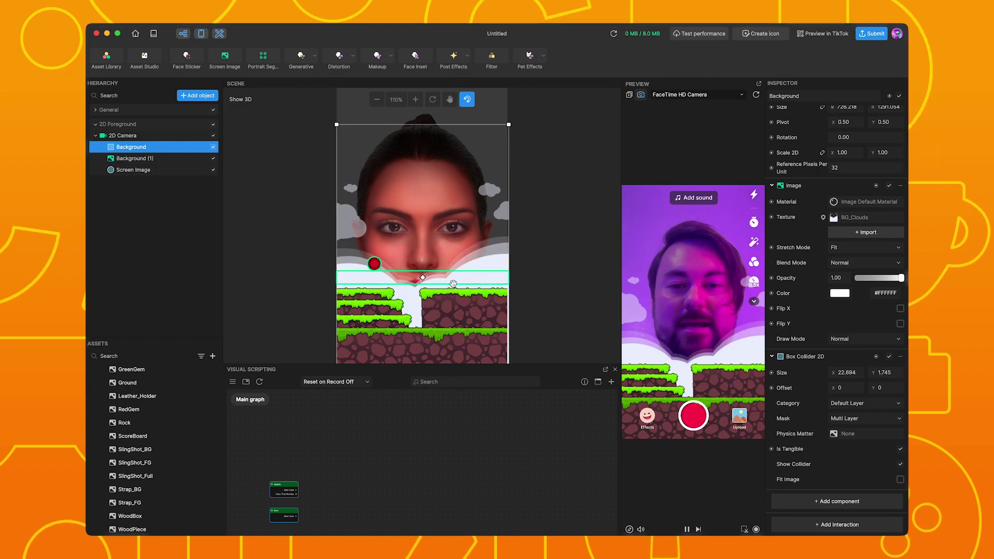
pyautogui.moveTo(459, 279); pyautogui.dragTo(461, 275)
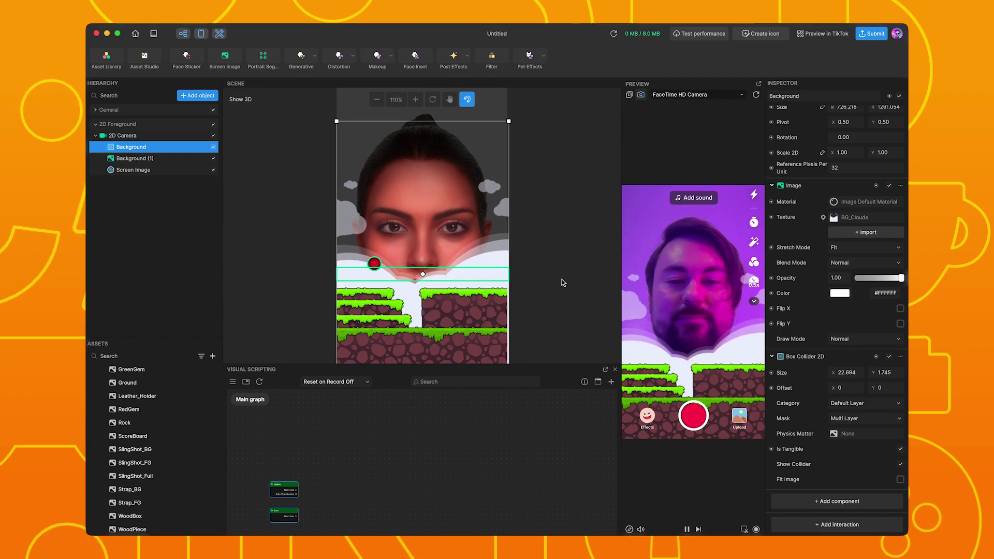
pyautogui.hotkey('ctrl', 'z')
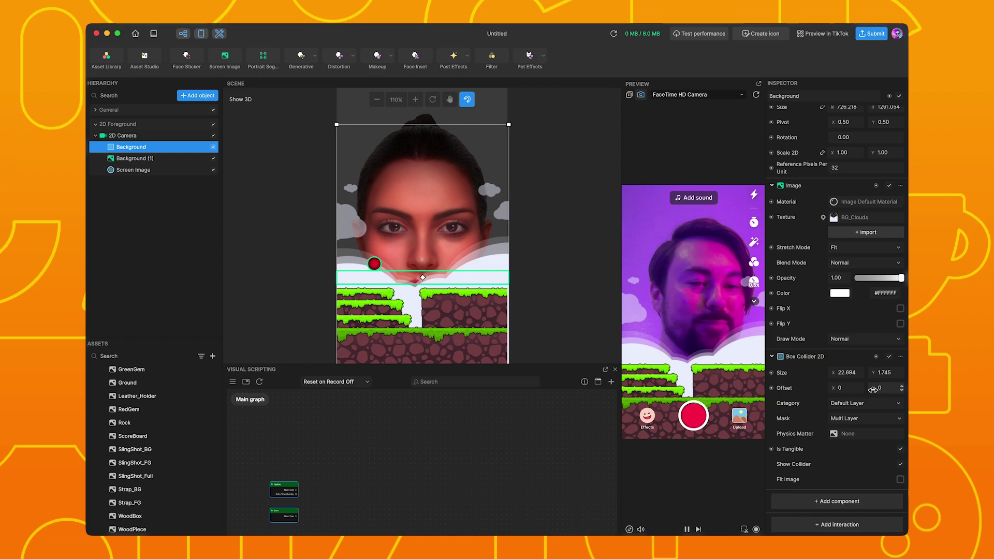
pyautogui.moveTo(874, 390); pyautogui.dragTo(845, 392)
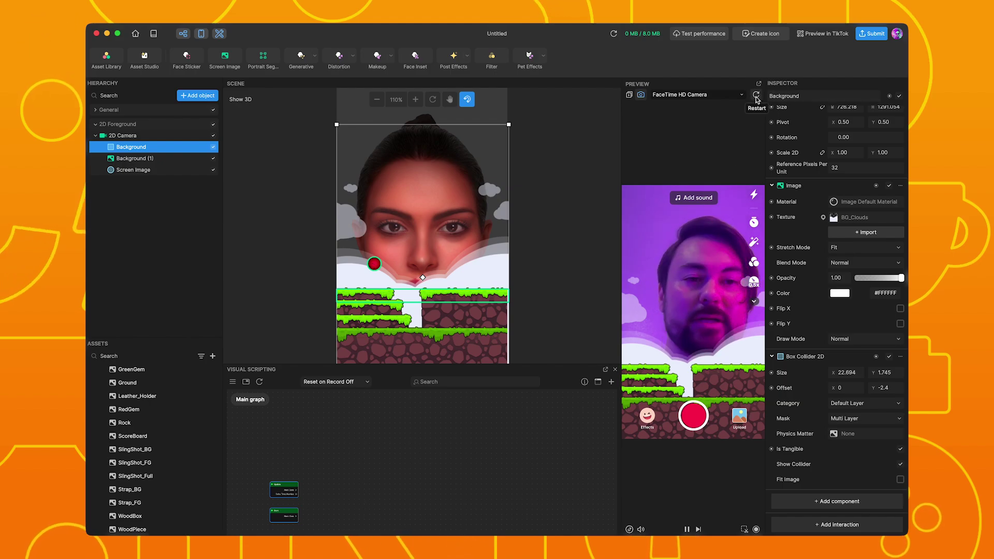
# Step: Restart the preview to watch the red ball drop and rest on the grass
pyautogui.click(756, 96)
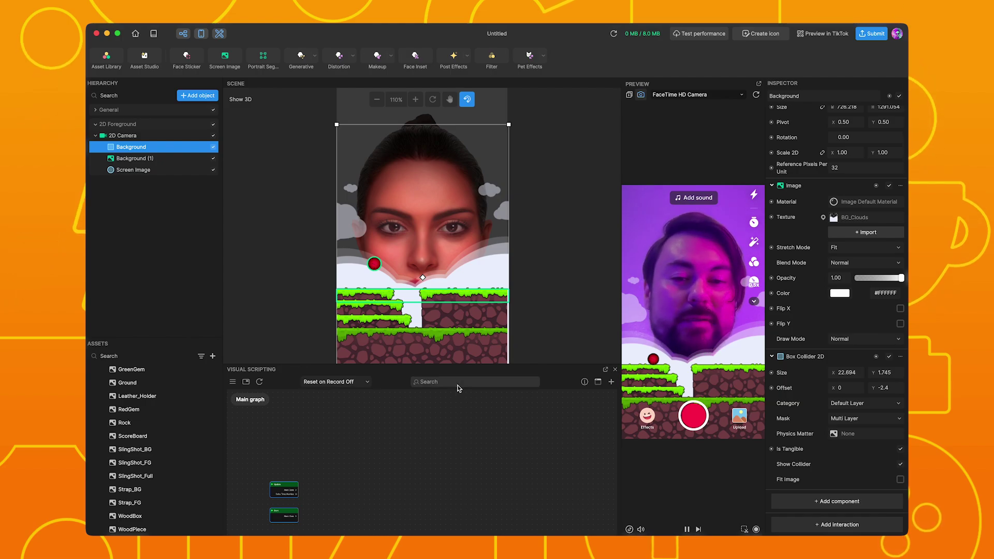
# Step: Close the test project without saving and open the Slingshot project from Recent Projects
pyautogui.click(136, 34)
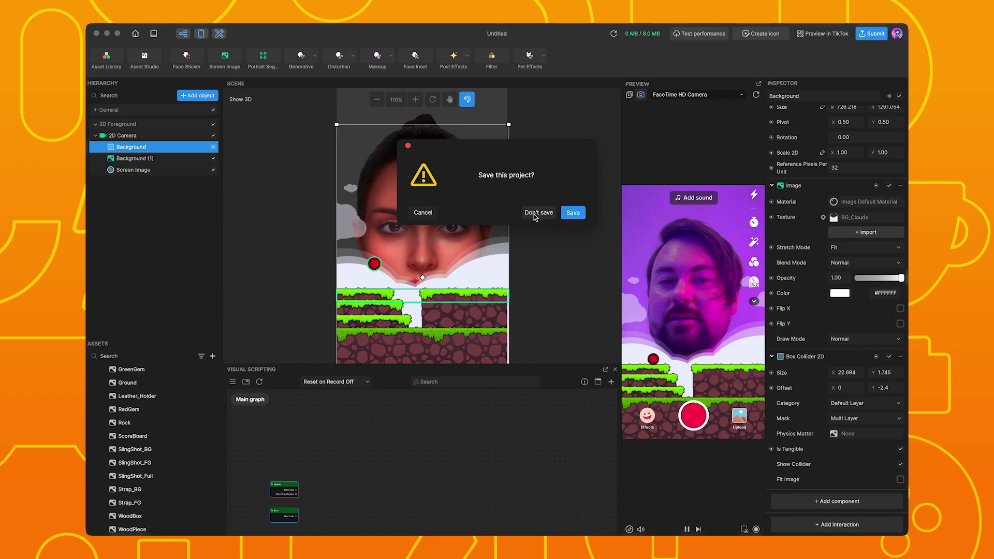
pyautogui.click(534, 213)
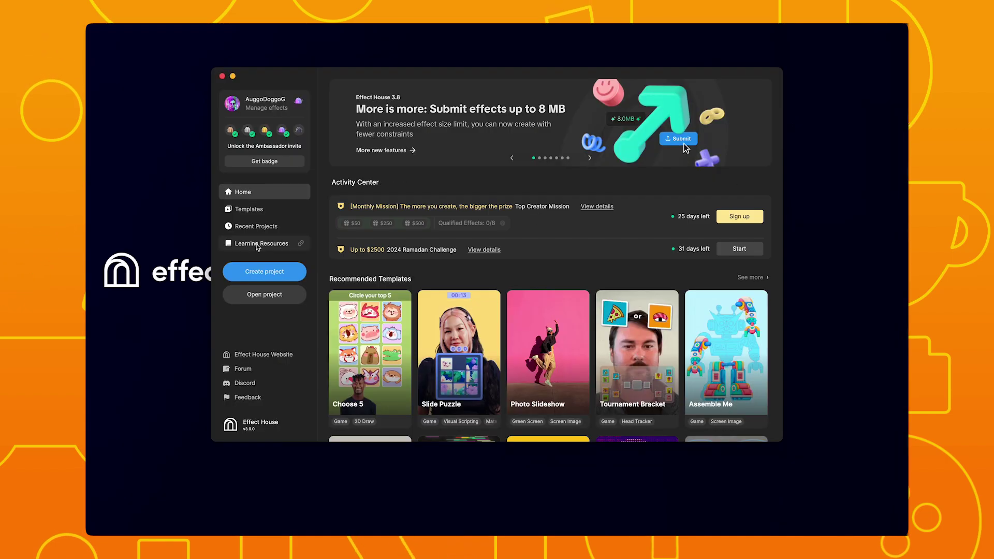
pyautogui.click(256, 227)
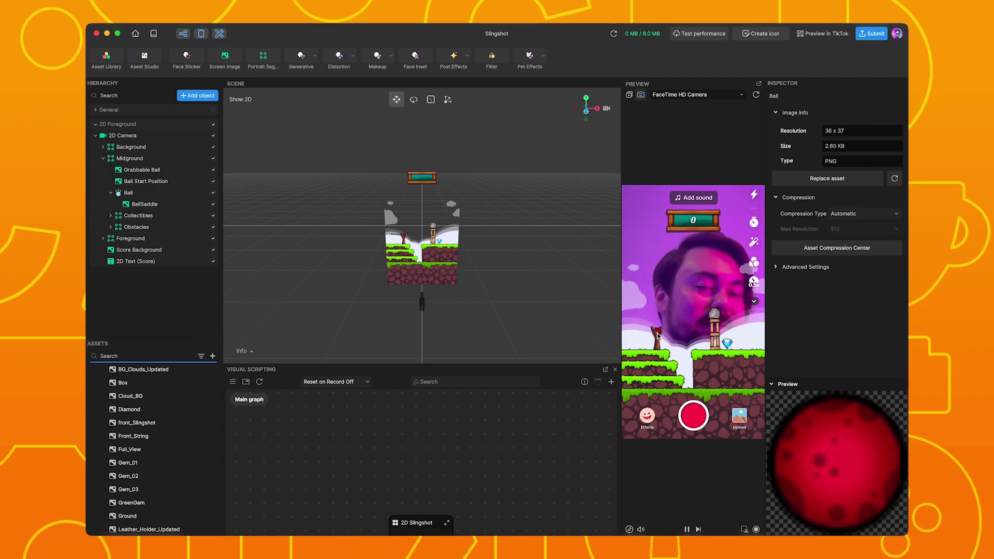
# Step: Pull back the slingshot ball in the preview and fire it to topple the tower for 300 points
pyautogui.moveTo(656, 335)
pyautogui.mouseDown()
pyautogui.moveTo(637, 350)
pyautogui.moveTo(641, 339)
pyautogui.mouseUp()
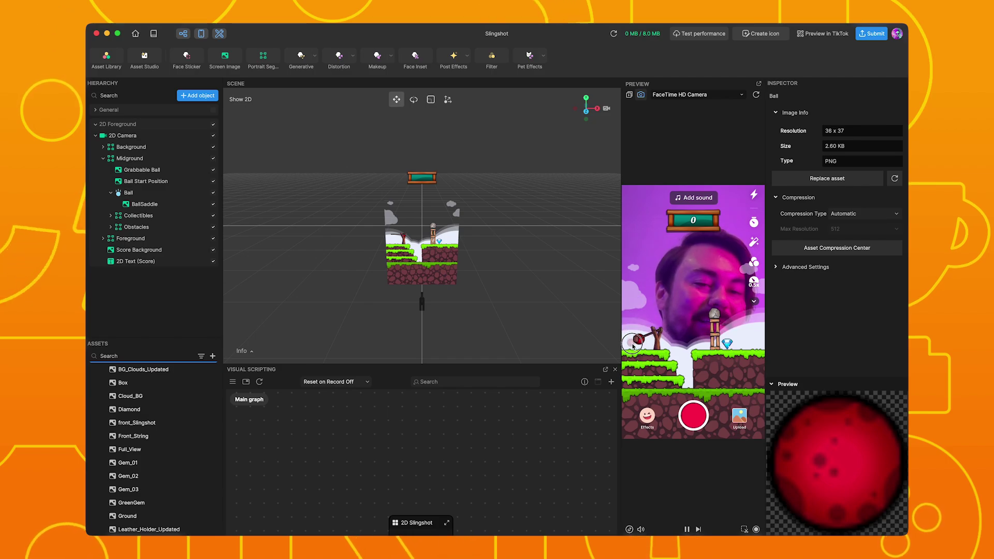
pyautogui.moveTo(641, 339); pyautogui.dragTo(640, 343)
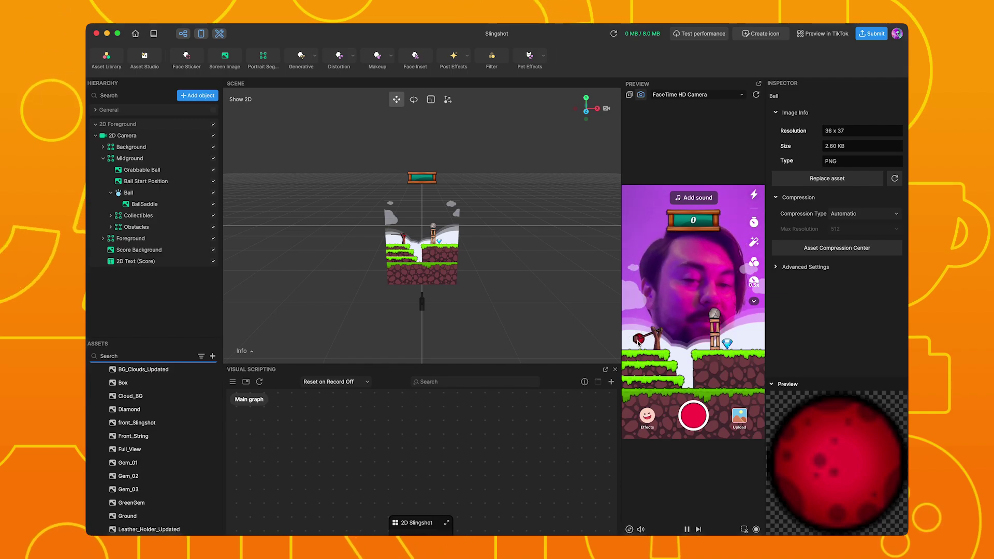
pyautogui.moveTo(639, 342); pyautogui.dragTo(634, 339)
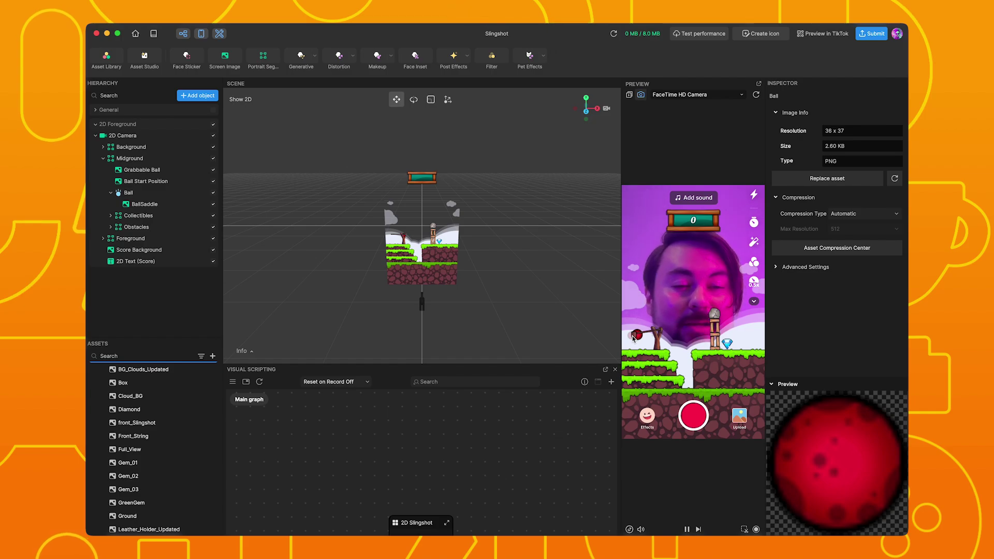
pyautogui.moveTo(633, 335); pyautogui.dragTo(633, 336)
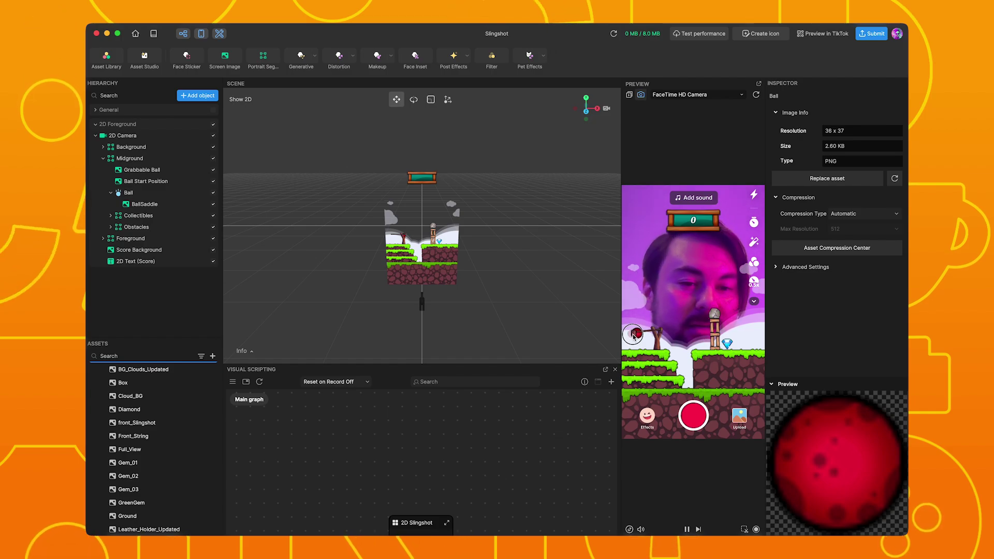
pyautogui.moveTo(633, 335); pyautogui.dragTo(635, 337)
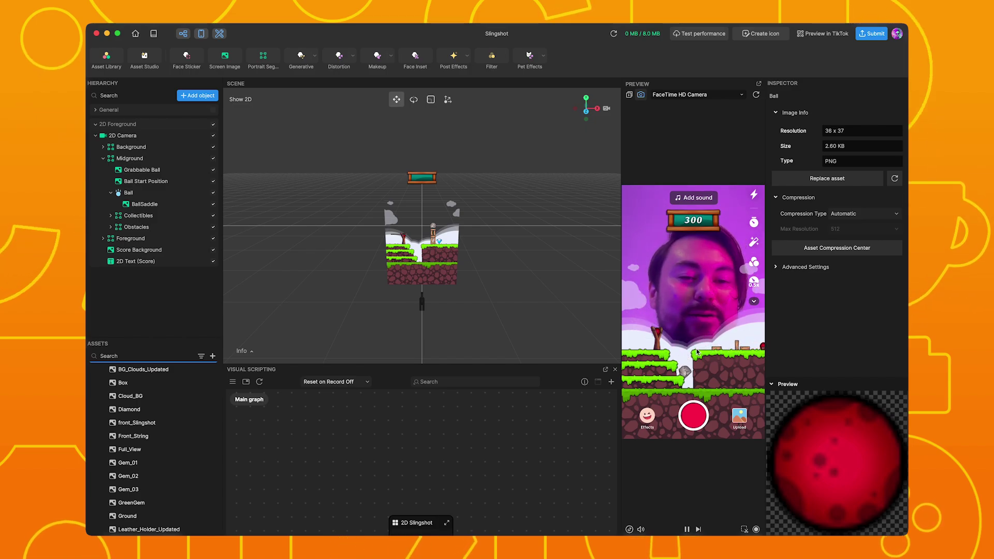
pyautogui.click(757, 97)
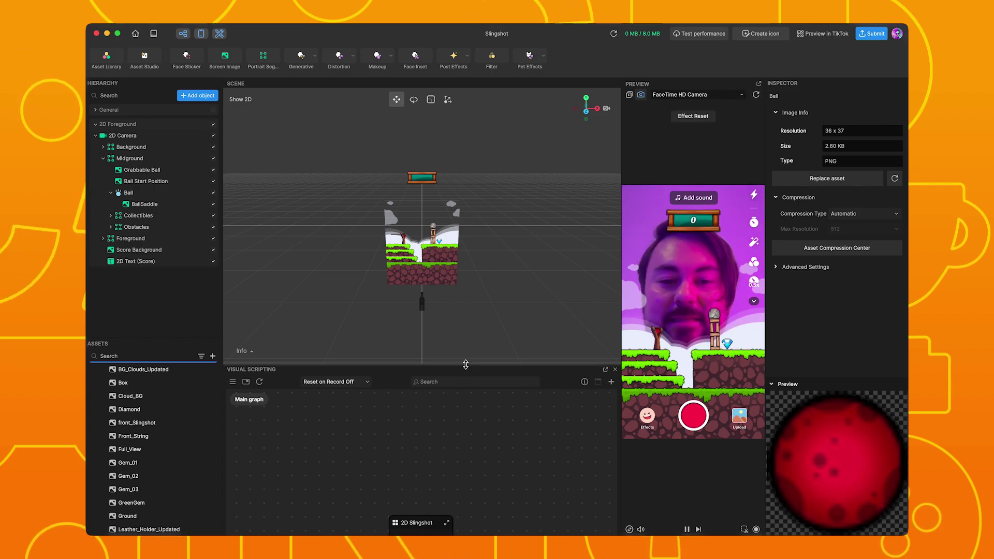
pyautogui.moveTo(456, 365); pyautogui.dragTo(470, 135)
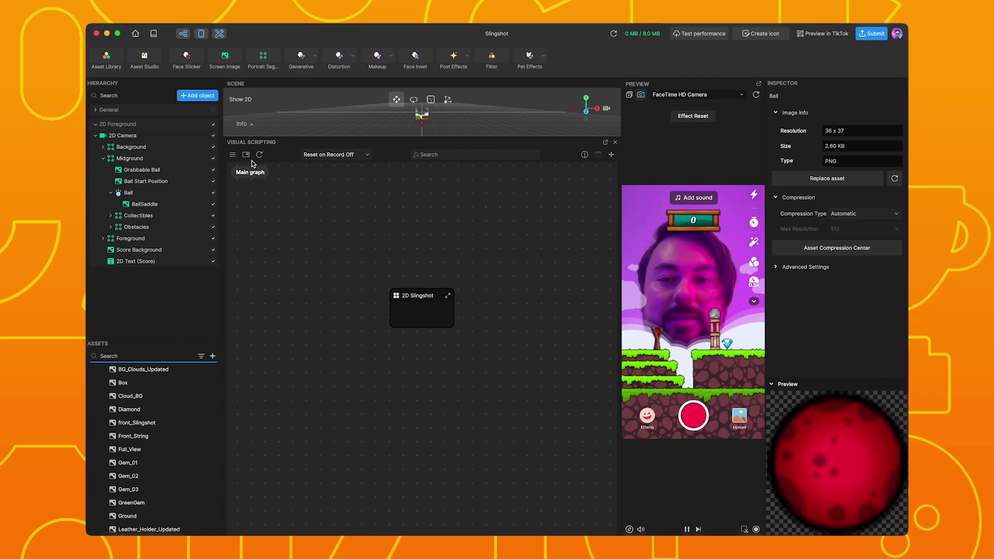
pyautogui.scroll(2, 419, 302)
pyautogui.scroll(2, 420, 303)
pyautogui.scroll(2, 420, 303)
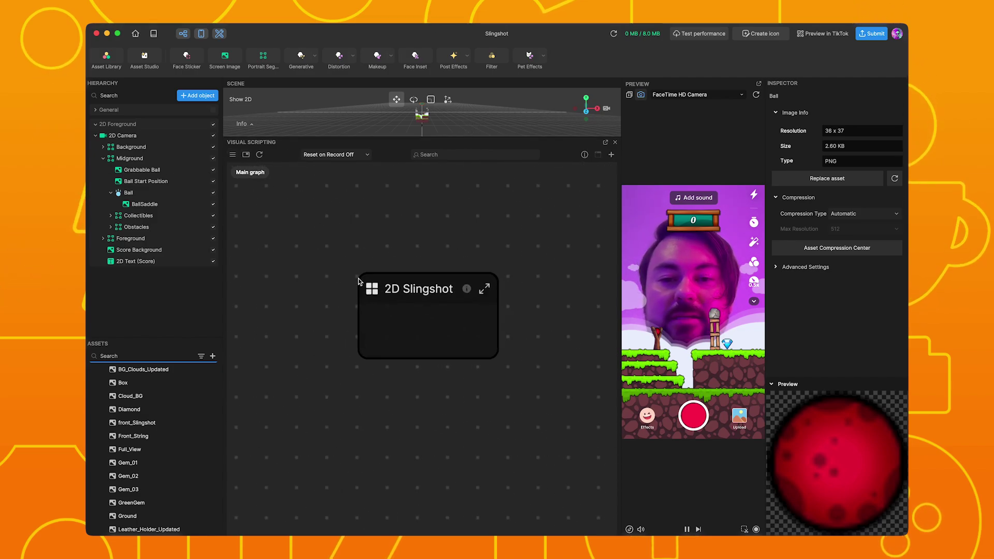
pyautogui.doubleClick(373, 290)
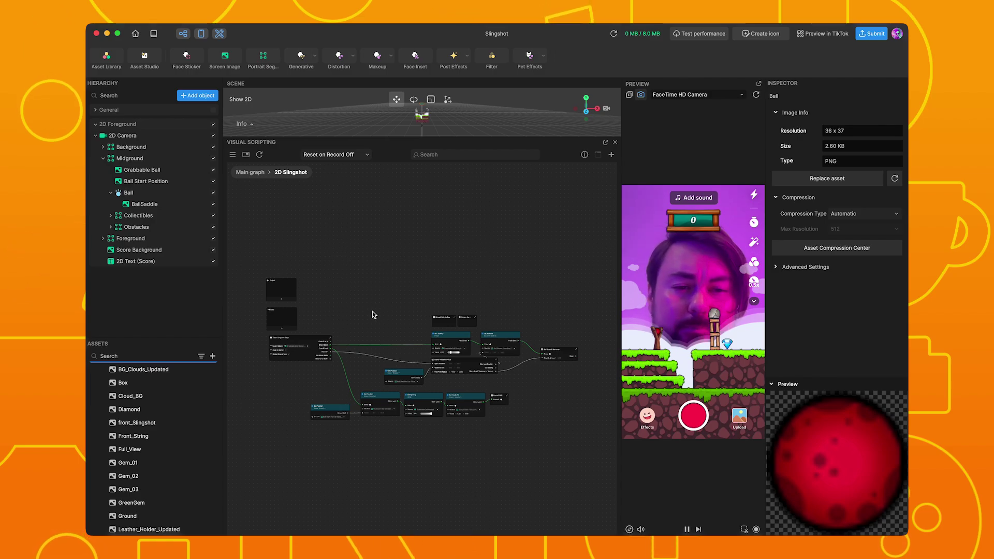
pyautogui.scroll(2, 375, 314)
pyautogui.scroll(2, 389, 300)
pyautogui.scroll(2, 438, 280)
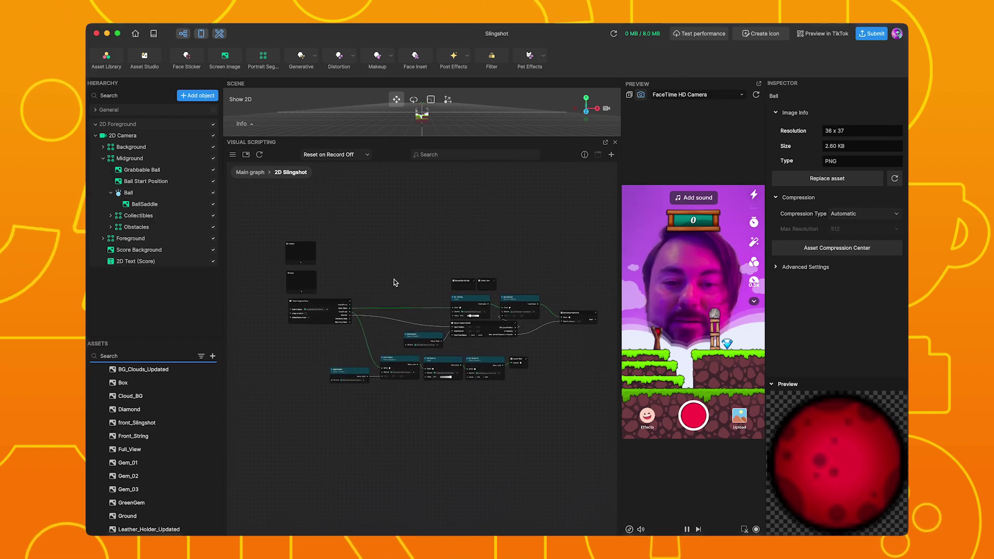
pyautogui.scroll(3, 395, 280)
pyautogui.scroll(2, 326, 311)
pyautogui.hscroll(5, 556, 245)
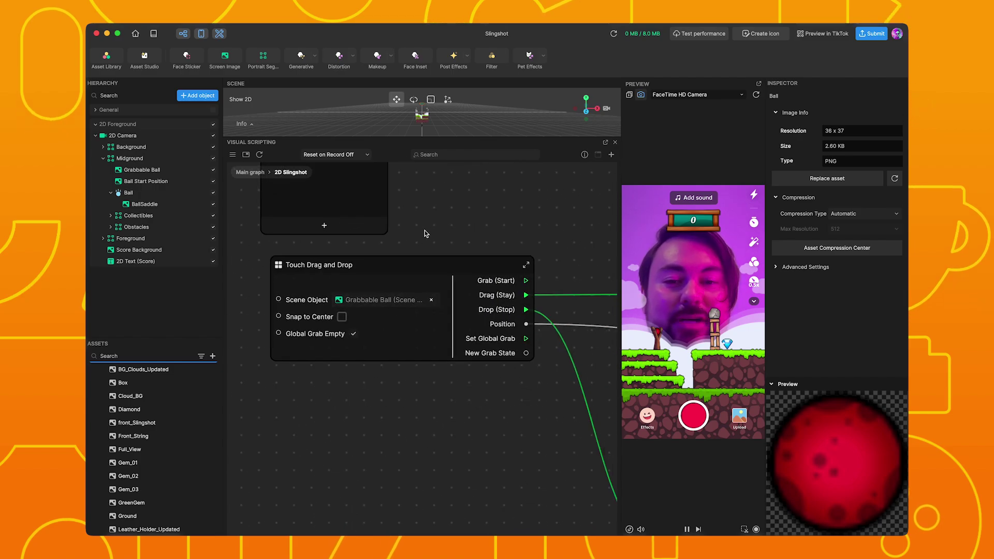
pyautogui.hscroll(-1, 422, 246)
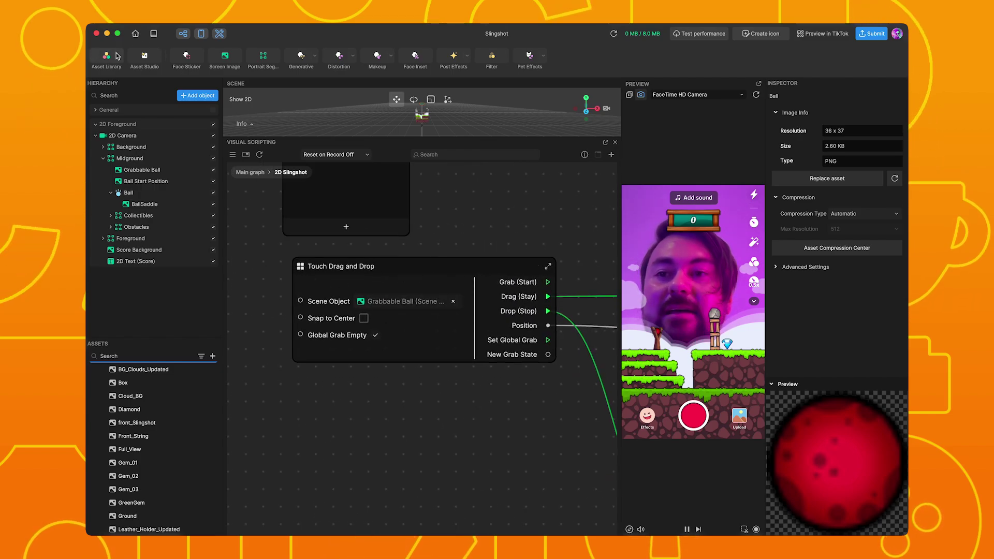
pyautogui.rightClick(472, 226)
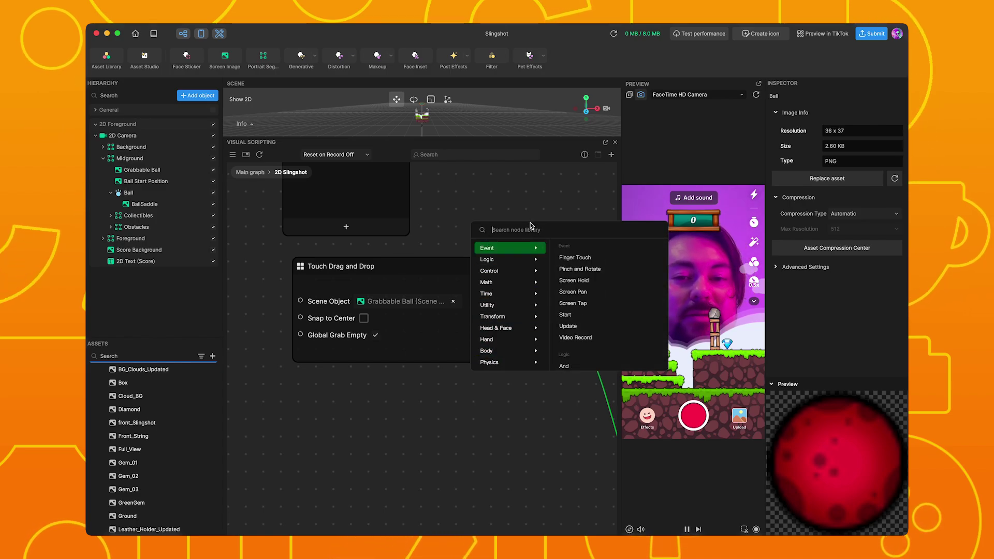
pyautogui.write('tuch')
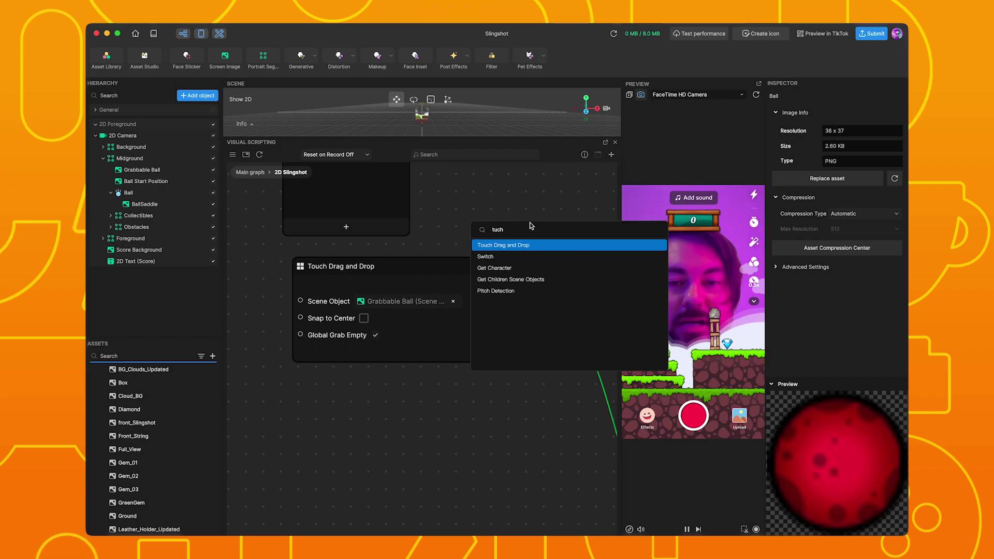
pyautogui.moveTo(553, 245)
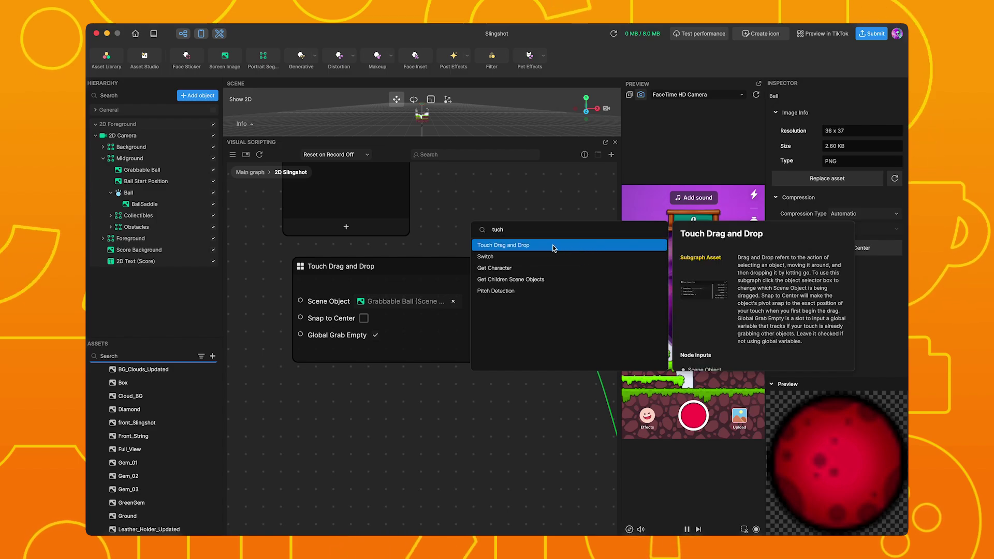
pyautogui.click(570, 246)
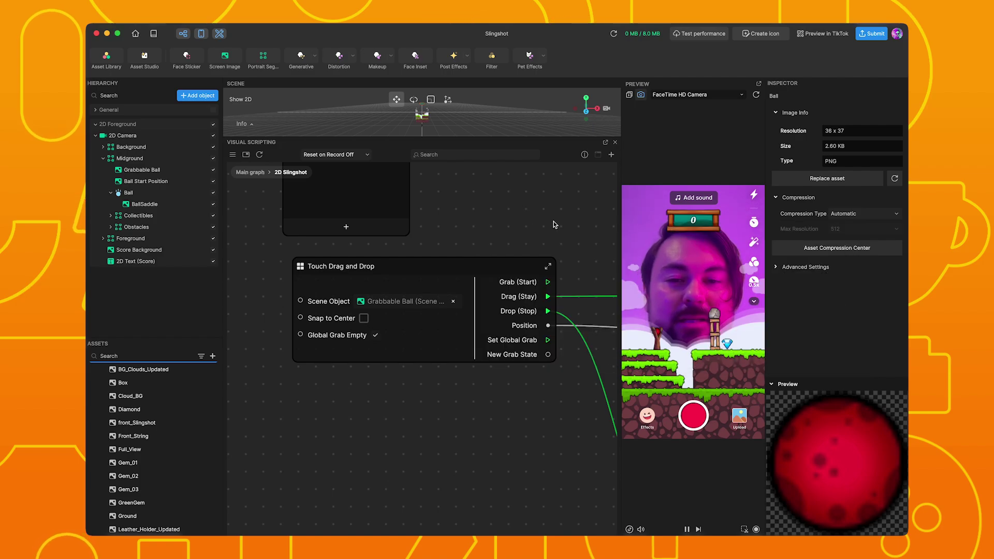
pyautogui.scroll(-2, 505, 219)
pyautogui.scroll(-2, 505, 215)
pyautogui.scroll(-3, 505, 204)
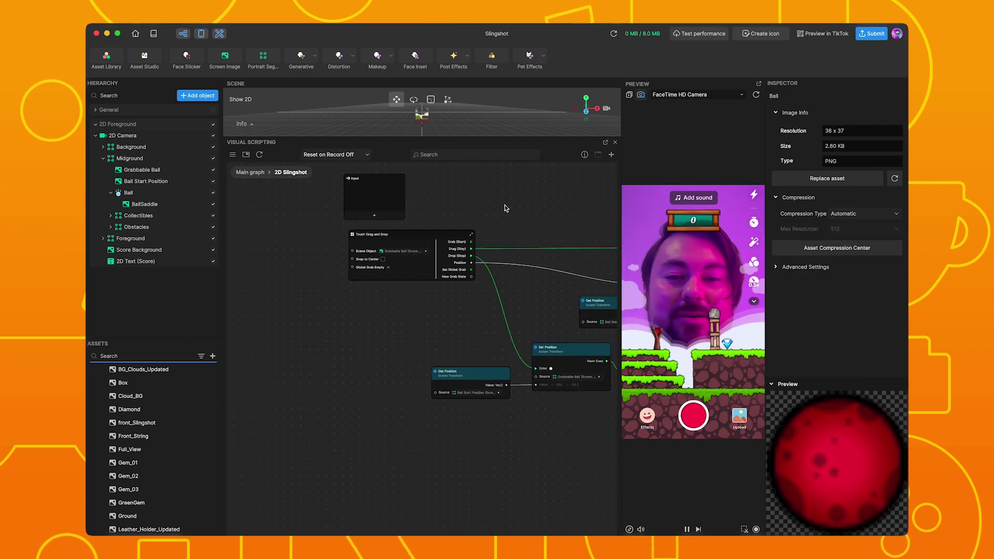
pyautogui.hscroll(2, 506, 209)
pyautogui.hscroll(2, 513, 209)
pyautogui.hscroll(1, 520, 211)
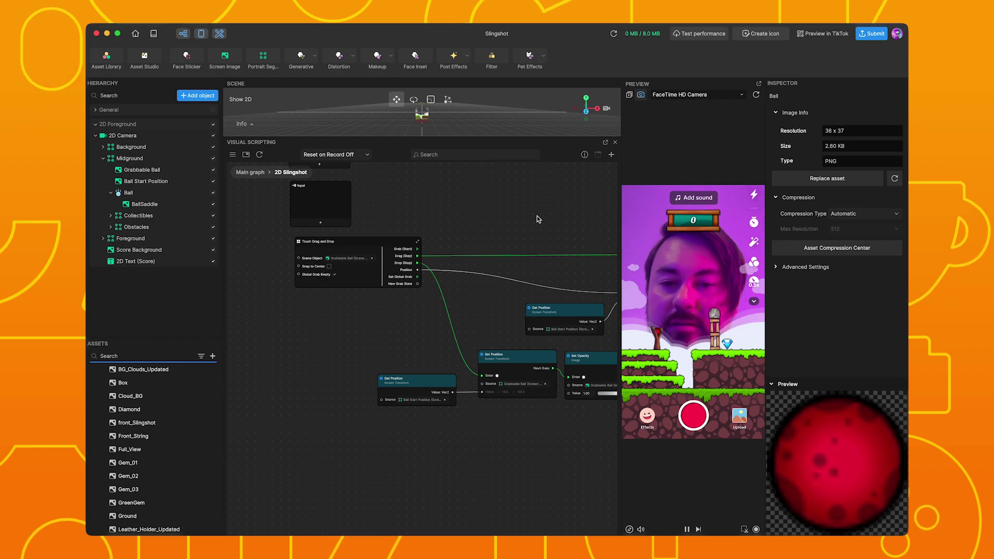
pyautogui.scroll(5, 344, 263)
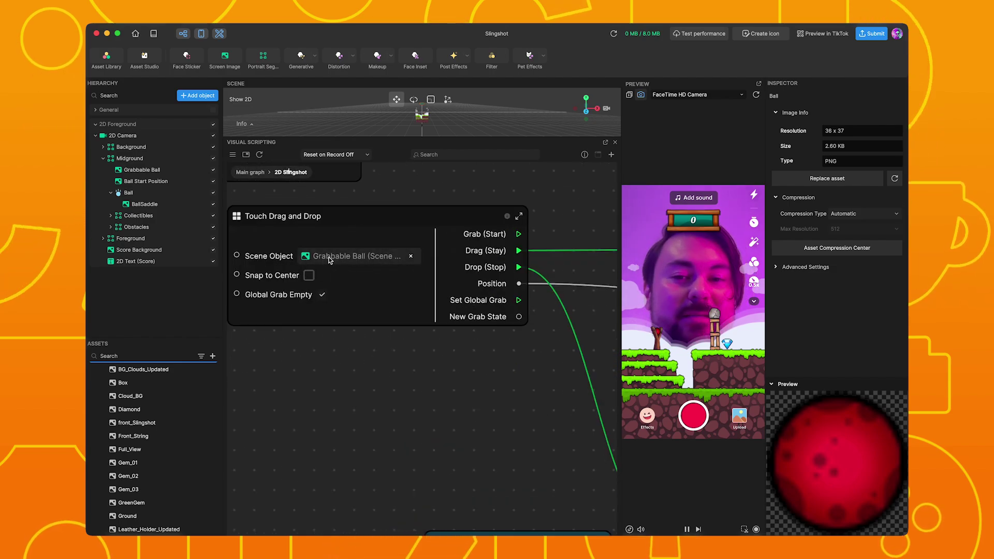
pyautogui.click(153, 171)
# Step: Enlarge the Scene panel, then pull the slingshot ball back and aim it in the Preview
pyautogui.moveTo(466, 139); pyautogui.dragTo(465, 432)
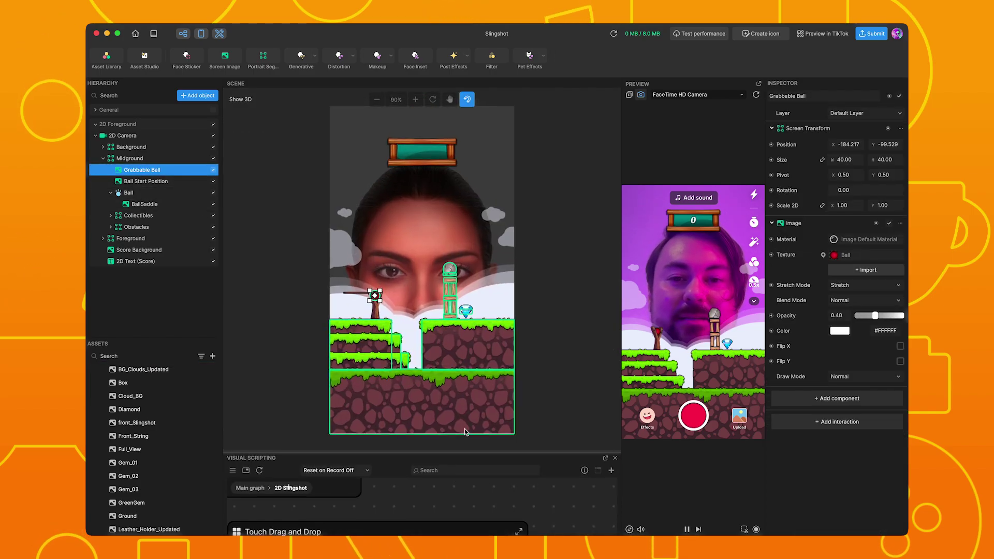
pyautogui.scroll(5, 311, 331)
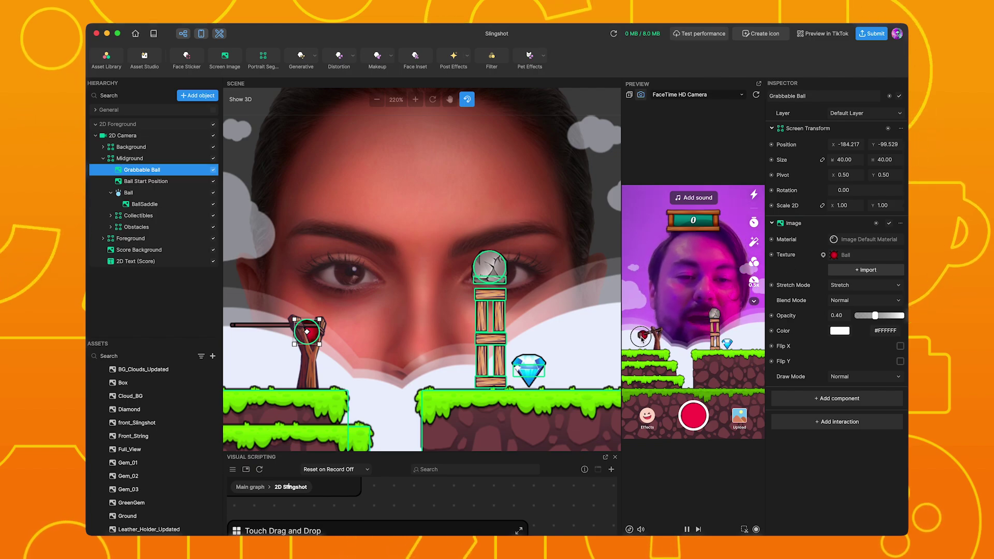
pyautogui.moveTo(642, 338); pyautogui.dragTo(640, 340)
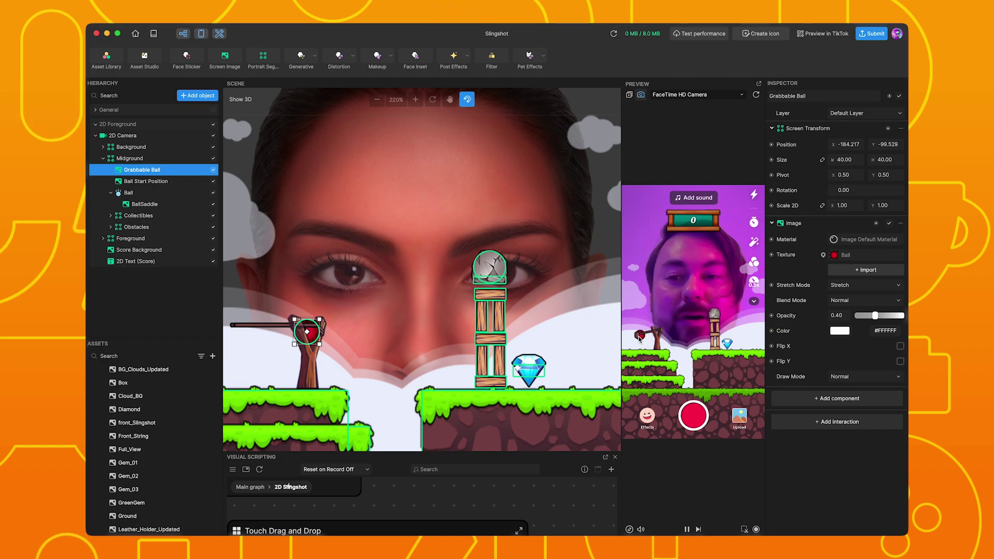
pyautogui.moveTo(641, 339); pyautogui.dragTo(629, 344)
pyautogui.moveTo(629, 298); pyautogui.dragTo(632, 294)
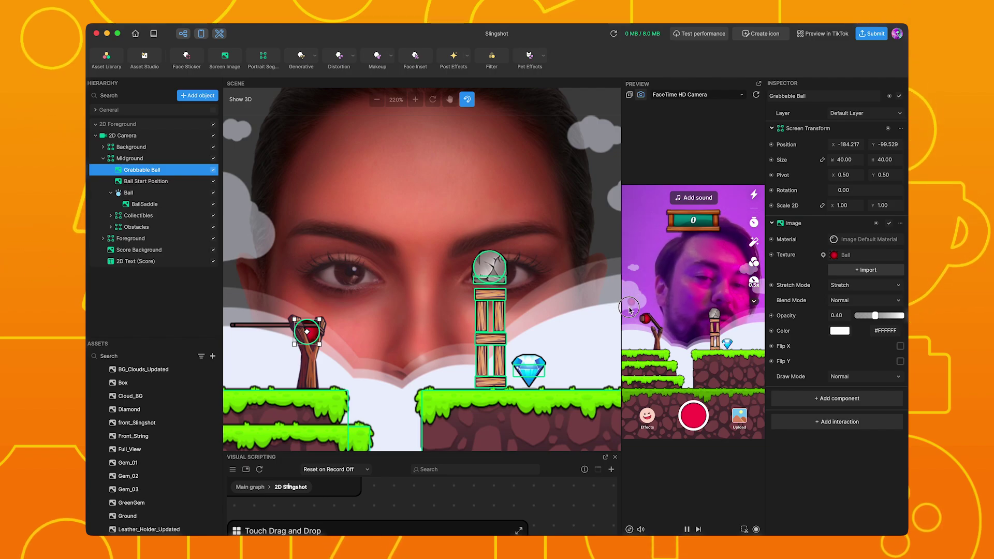
pyautogui.moveTo(630, 299)
pyautogui.mouseDown()
pyautogui.moveTo(628, 324)
pyautogui.moveTo(632, 300)
pyautogui.mouseUp()
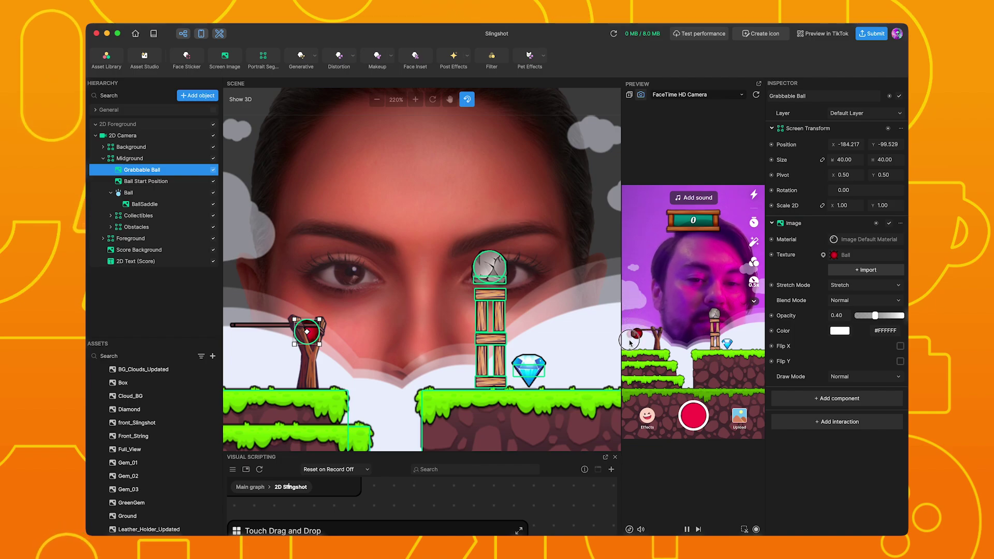
pyautogui.moveTo(630, 342); pyautogui.dragTo(630, 347)
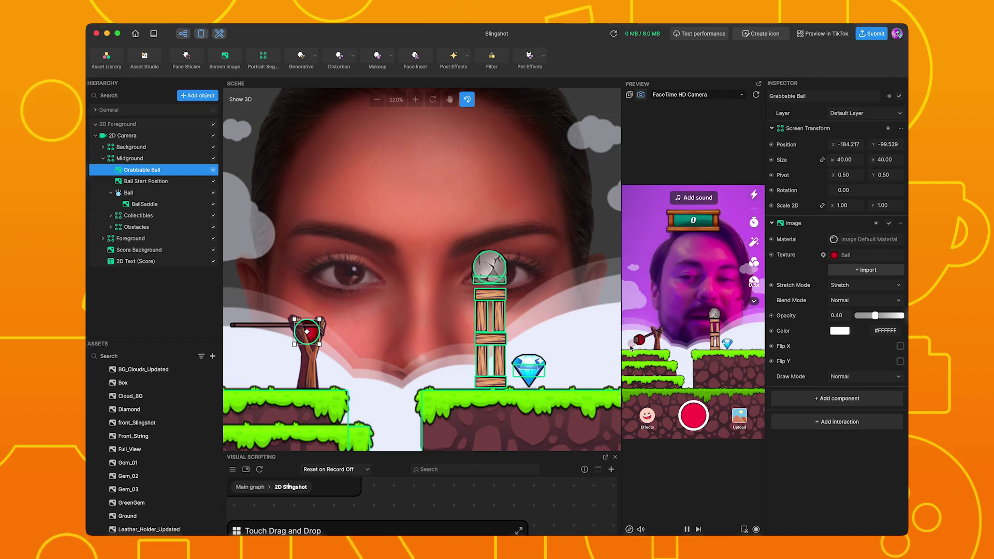
# Step: Fling the ball at the tower for a score of 300, then restore Visual Scripting's size
pyautogui.click(630, 347)
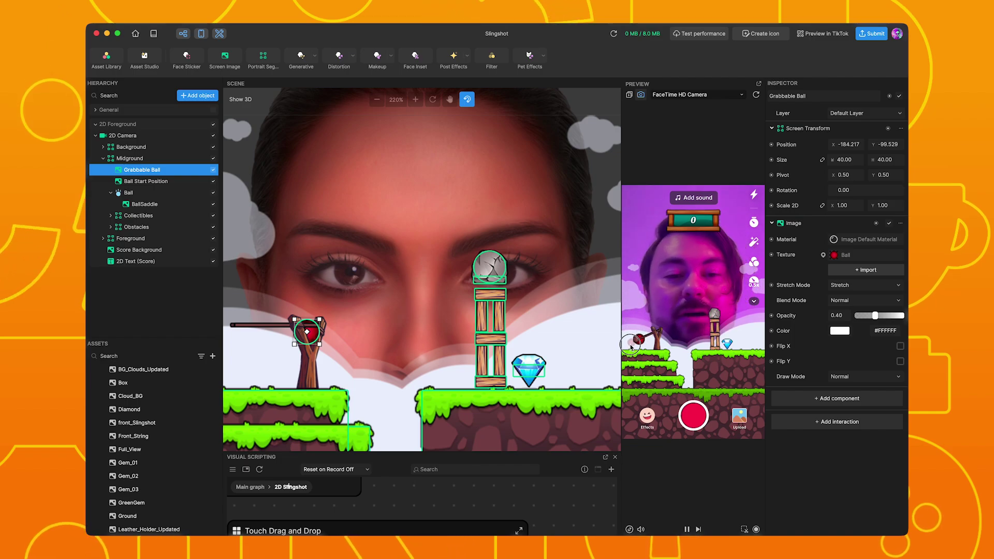
pyautogui.moveTo(631, 346); pyautogui.dragTo(635, 347)
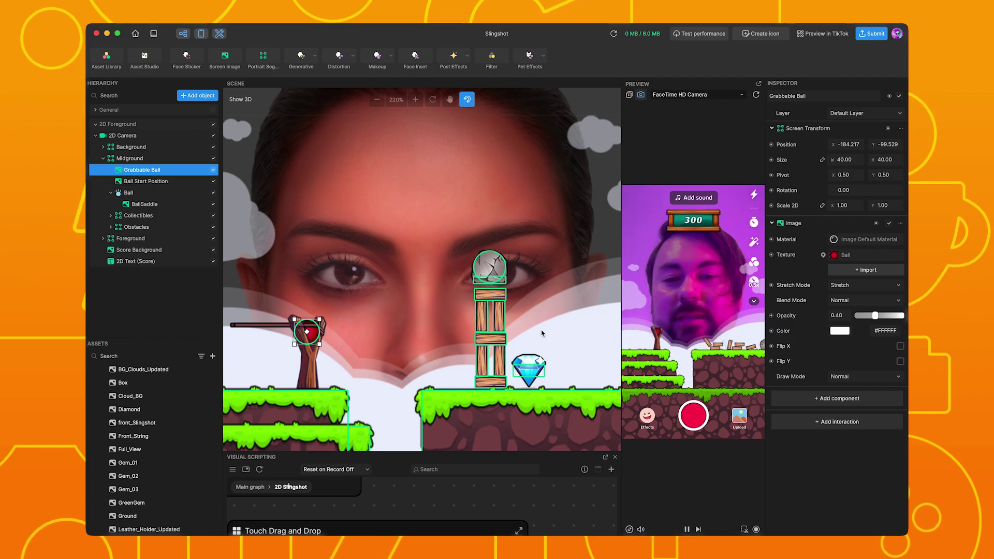
pyautogui.scroll(-4, 533, 363)
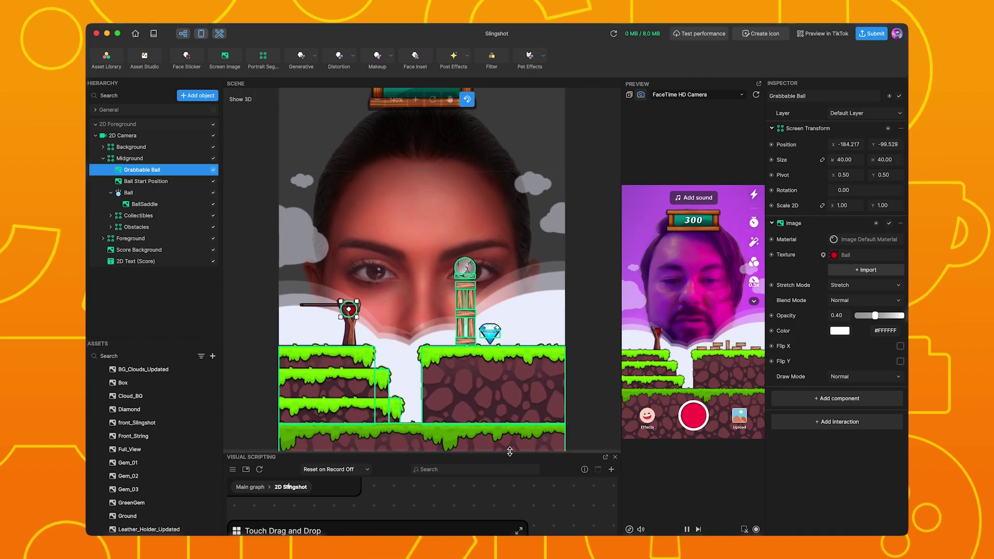
pyautogui.moveTo(509, 451); pyautogui.dragTo(523, 221)
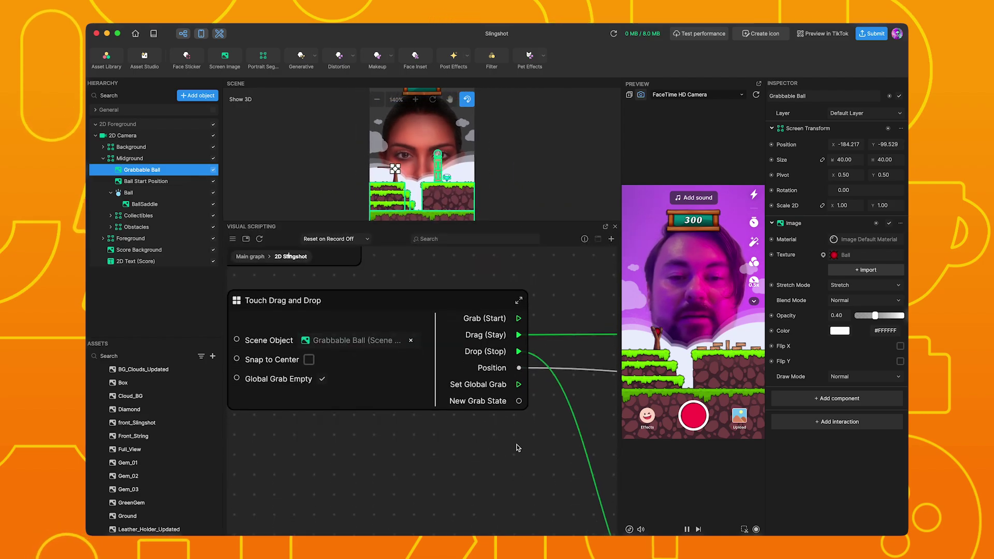
pyautogui.hscroll(3, 467, 443)
pyautogui.hscroll(3, 409, 438)
pyautogui.hscroll(1, 373, 415)
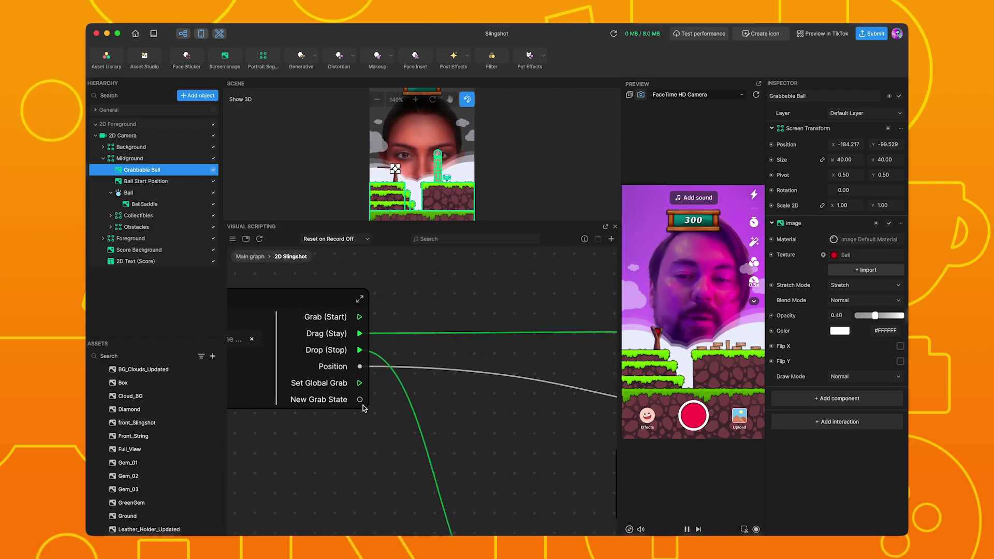
pyautogui.moveTo(485, 334)
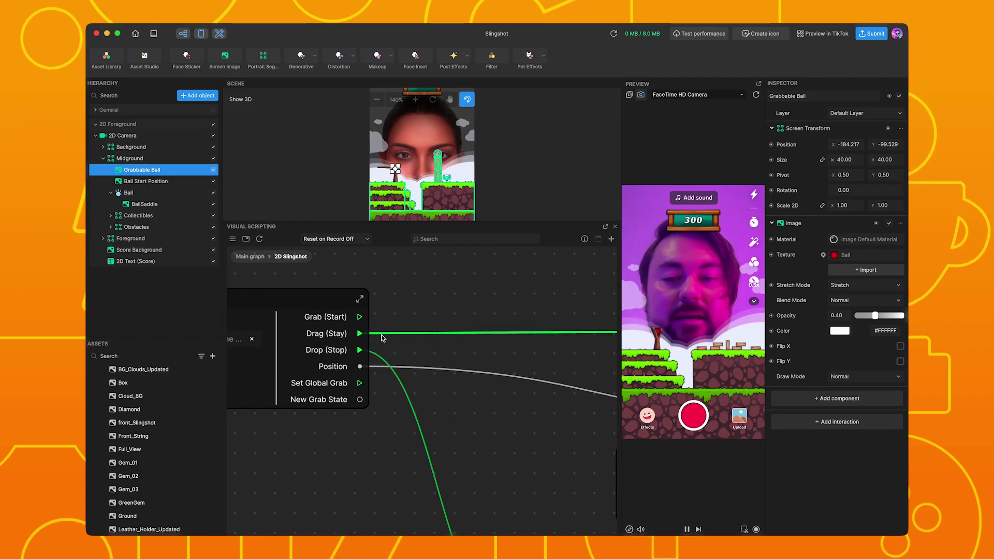
pyautogui.hscroll(4, 517, 358)
pyautogui.hscroll(2, 476, 362)
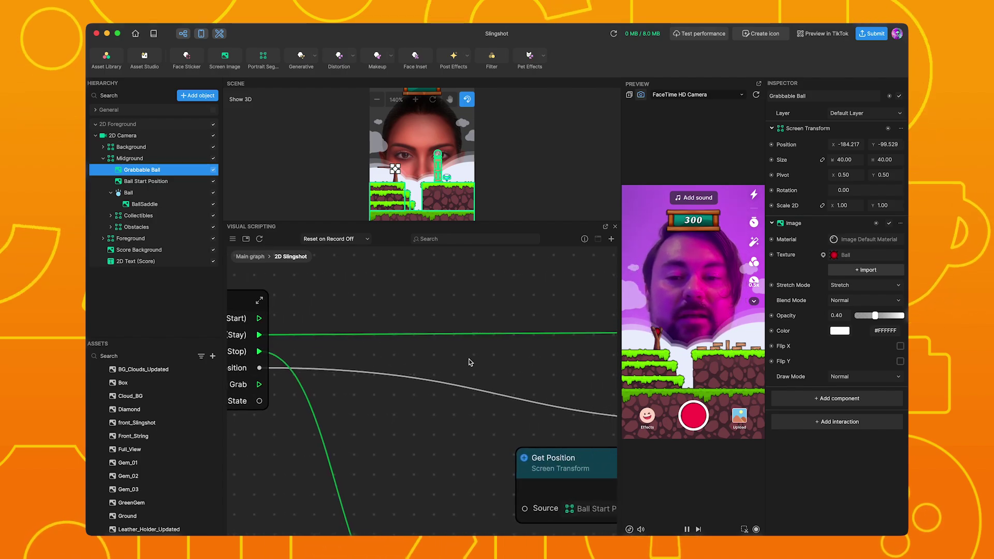
pyautogui.scroll(-2, 469, 362)
pyautogui.scroll(-2, 480, 362)
pyautogui.scroll(-2, 501, 368)
pyautogui.scroll(-1, 491, 362)
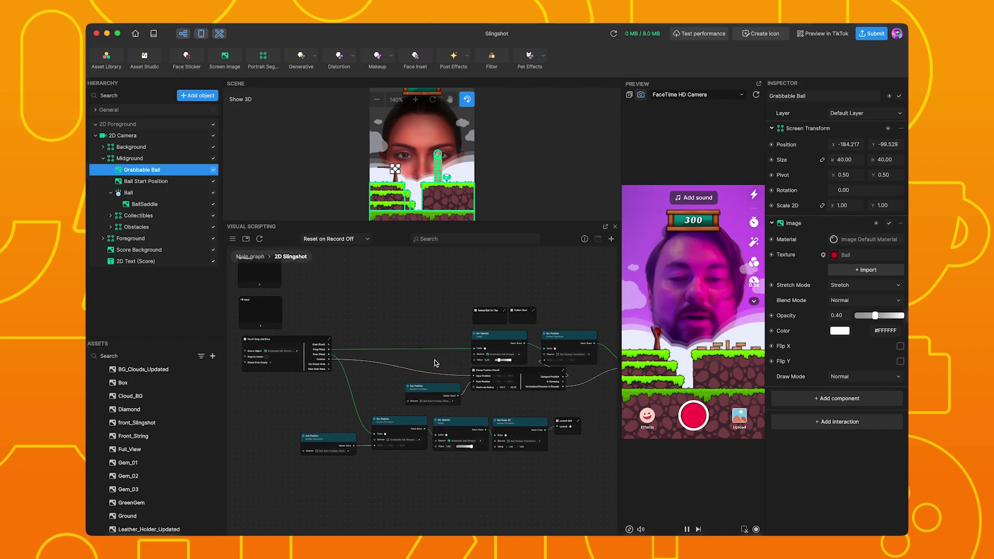
pyautogui.moveTo(435, 363); pyautogui.dragTo(370, 366)
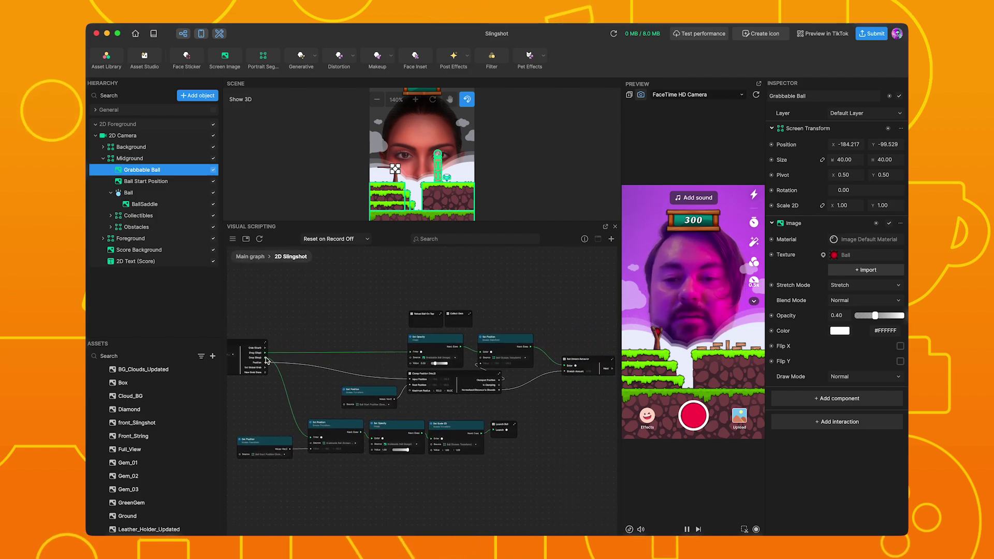
pyautogui.scroll(1, 413, 344)
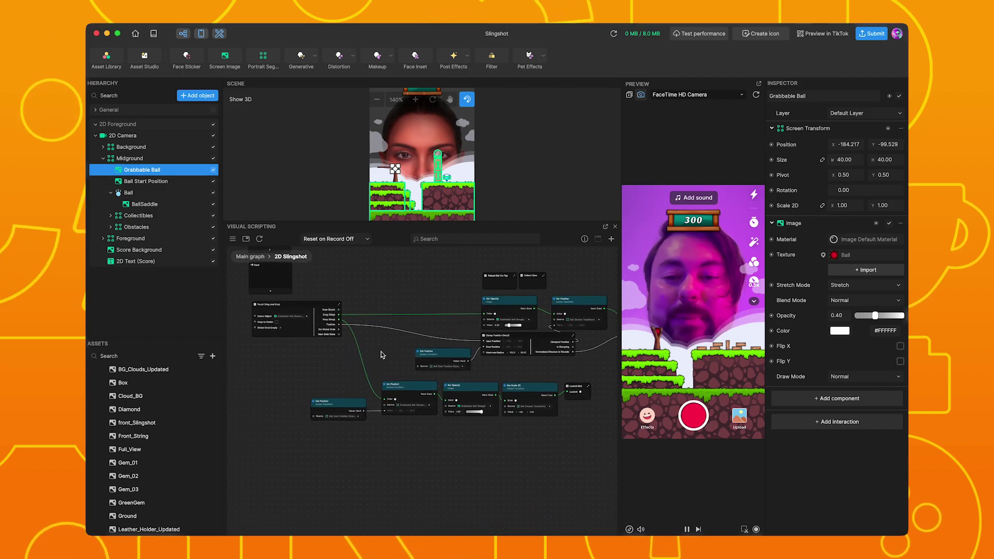
pyautogui.scroll(2, 415, 347)
pyautogui.scroll(2, 394, 332)
pyautogui.scroll(2, 375, 294)
pyautogui.scroll(-1, 375, 295)
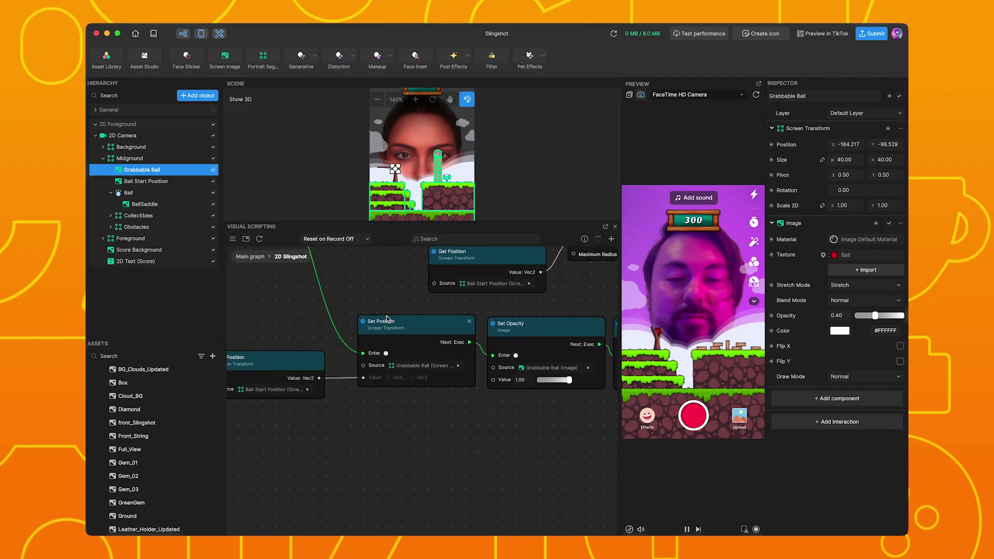
pyautogui.scroll(-1, 378, 311)
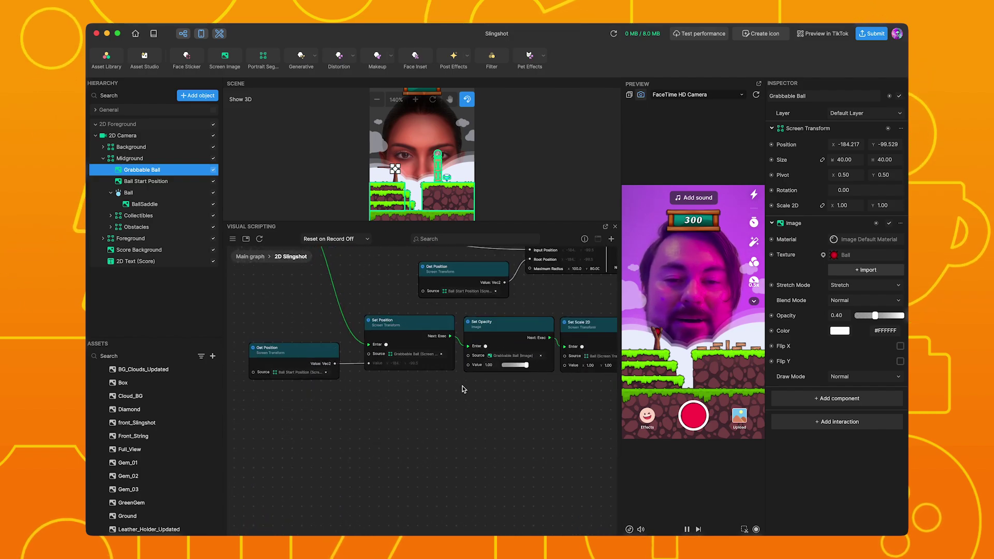
pyautogui.scroll(2, 415, 398)
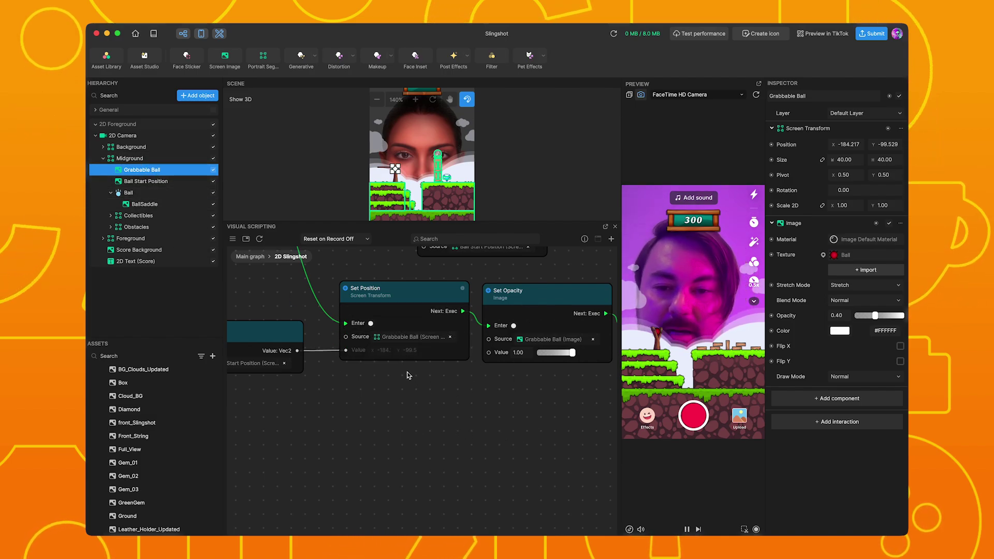
pyautogui.moveTo(407, 377)
pyautogui.mouseDown()
pyautogui.moveTo(498, 392)
pyautogui.moveTo(482, 392)
pyautogui.mouseUp()
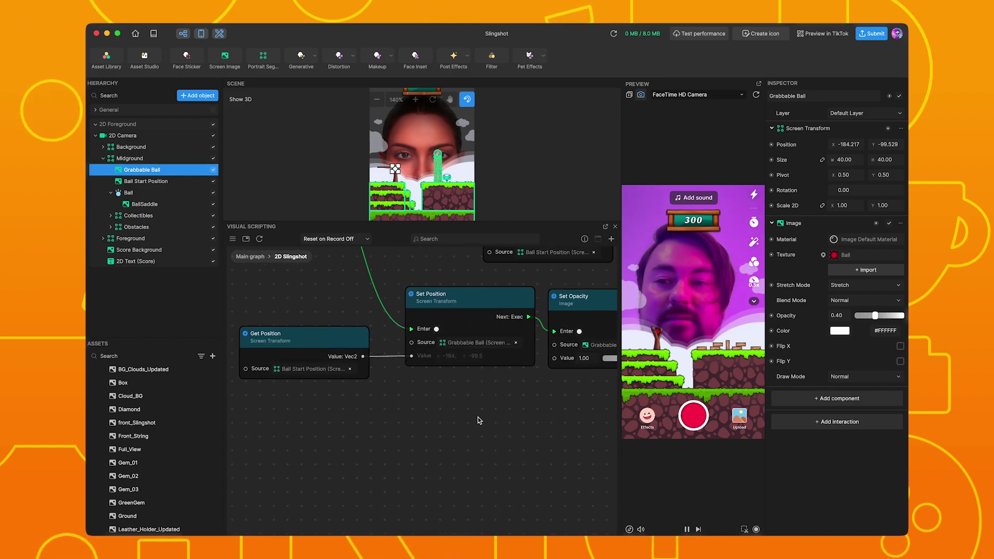
pyautogui.moveTo(488, 422); pyautogui.dragTo(234, 425)
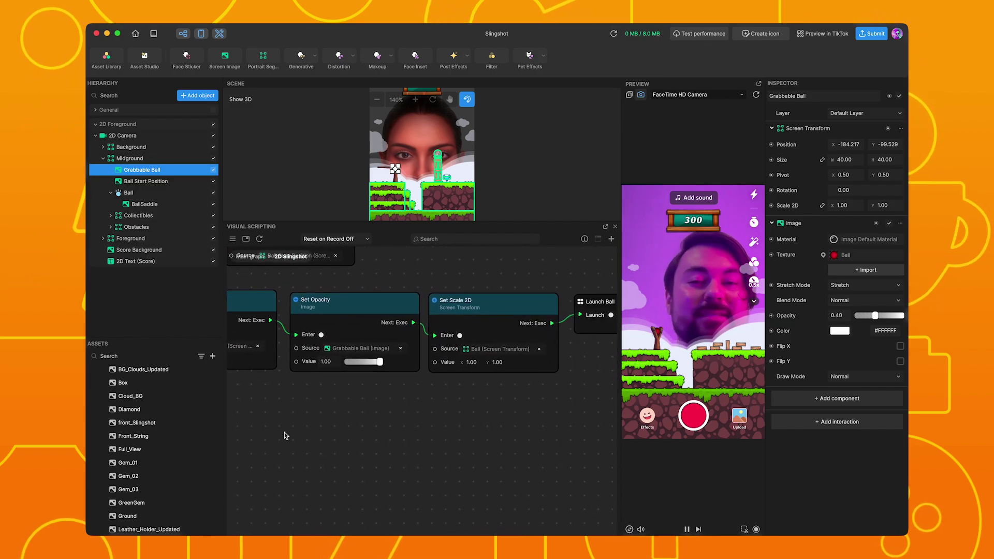
pyautogui.moveTo(484, 428); pyautogui.dragTo(479, 429)
pyautogui.hscroll(2, 479, 429)
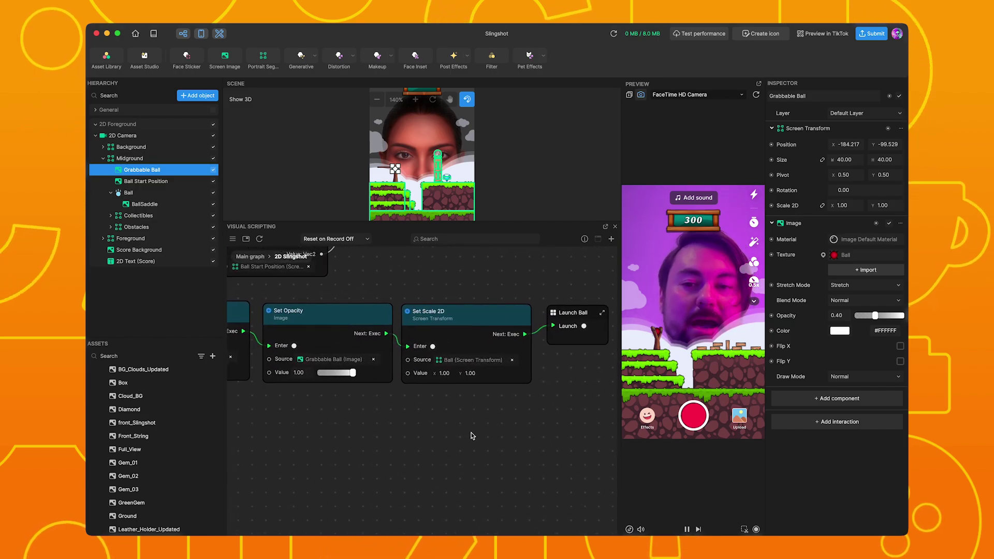
pyautogui.hscroll(8, 470, 435)
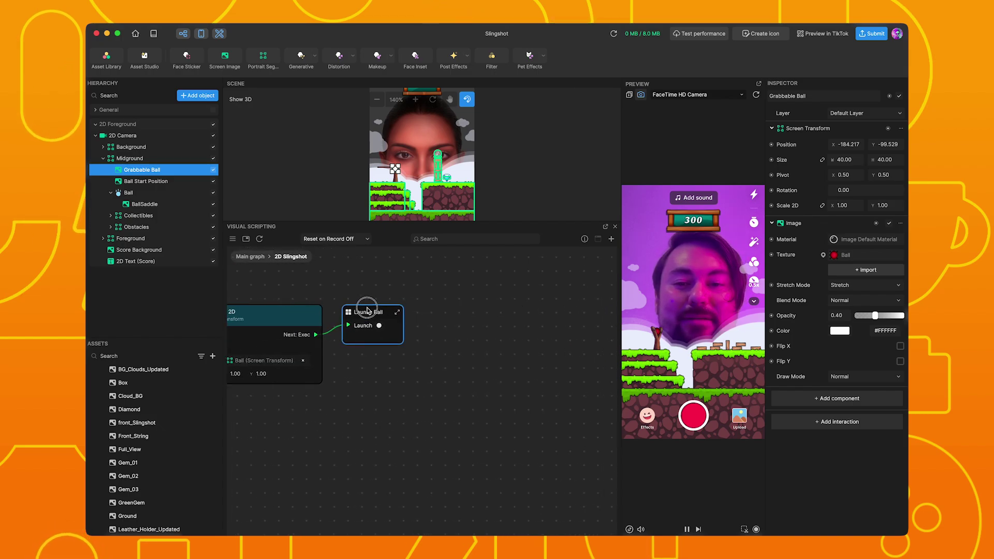
pyautogui.moveTo(361, 314); pyautogui.dragTo(362, 315)
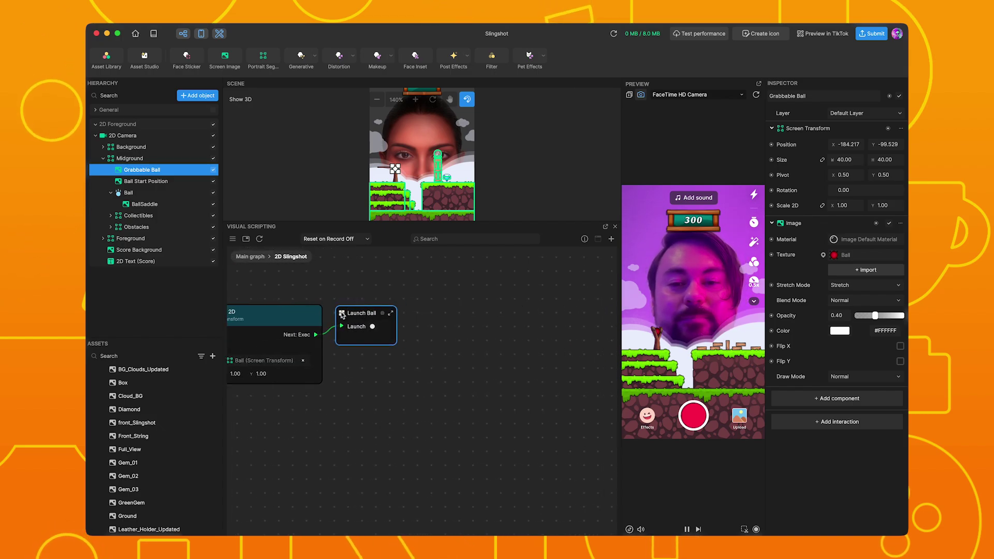
pyautogui.doubleClick(341, 314)
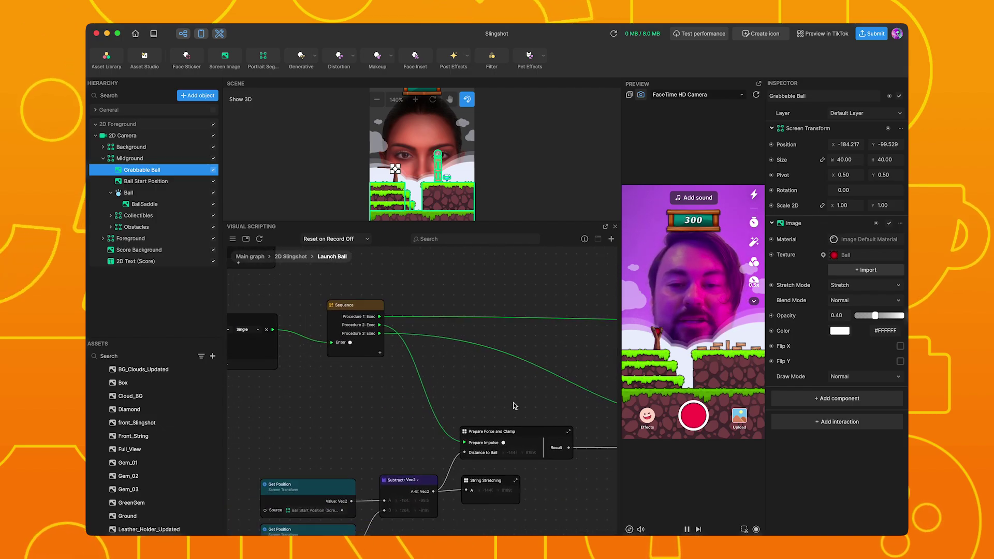
# Step: Inspect the Get Position and Subtract nodes in Launch Ball and nudge Subtract: Vec2 up-left
pyautogui.hscroll(-5, 518, 406)
pyautogui.scroll(-3, 407, 373)
pyautogui.scroll(-3, 408, 373)
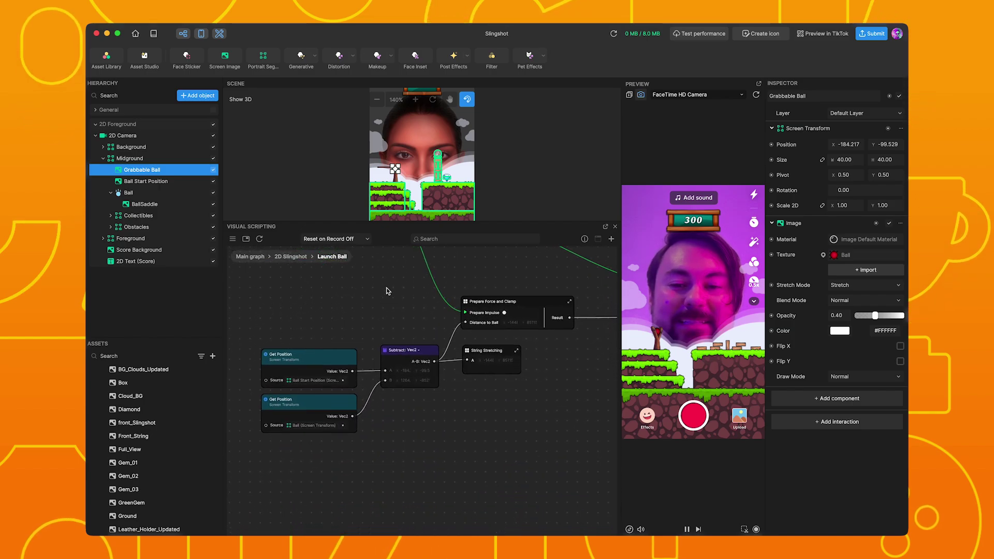
pyautogui.keyDown('ctrl'); pyautogui.scroll(2, 415, 378); pyautogui.keyUp('ctrl')
pyautogui.scroll(2, 419, 383)
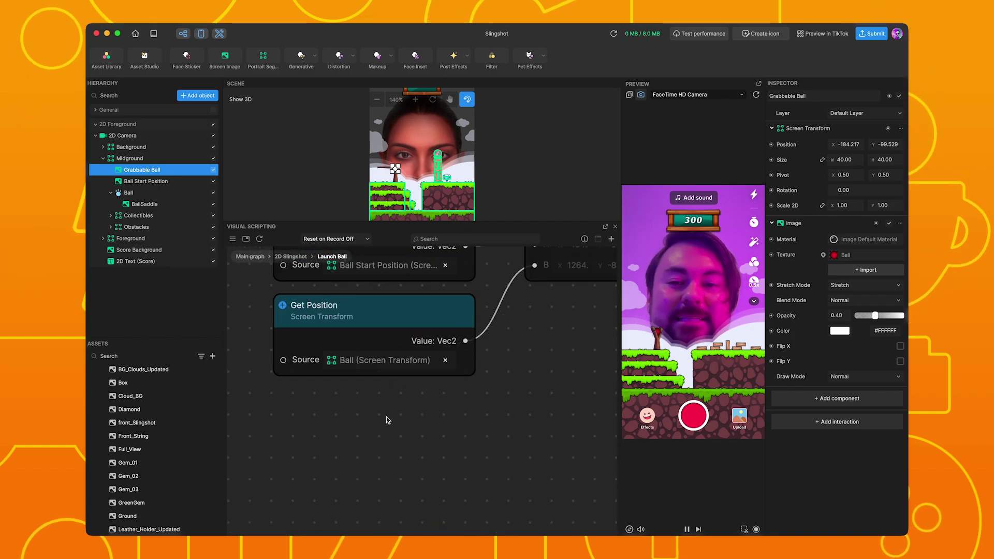
pyautogui.keyDown('ctrl'); pyautogui.scroll(2, 414, 362); pyautogui.keyUp('ctrl')
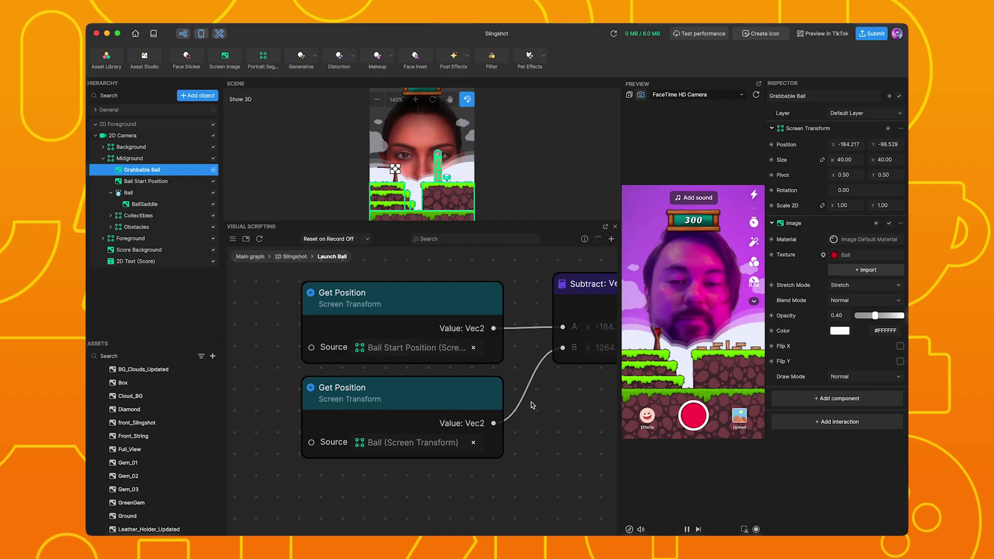
pyautogui.hscroll(3, 462, 415)
pyautogui.hscroll(1, 498, 425)
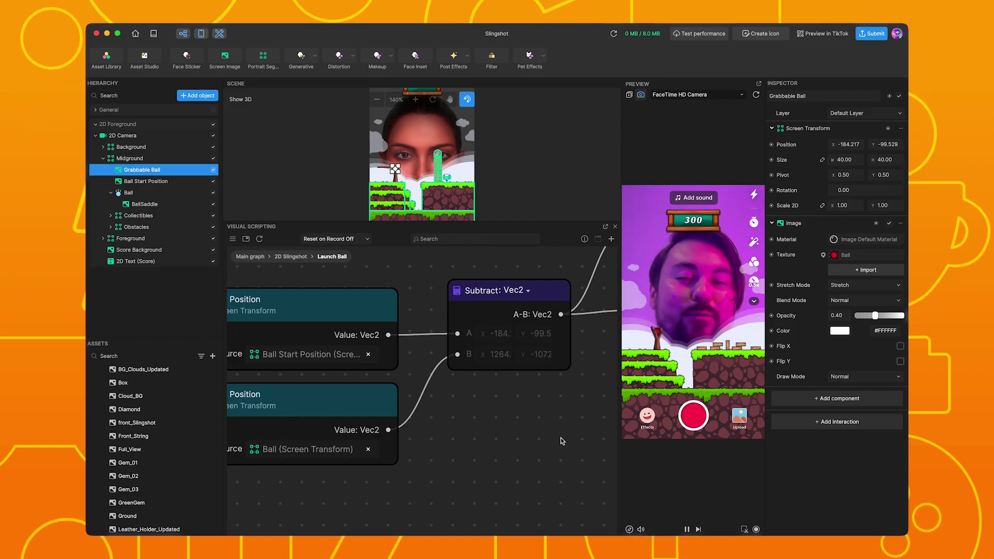
pyautogui.hscroll(2, 518, 435)
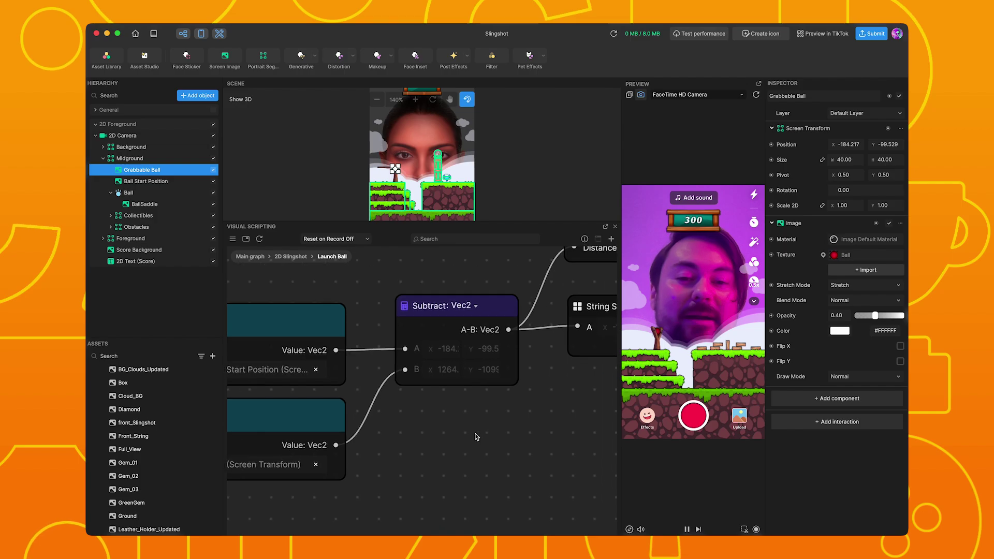
pyautogui.hscroll(1, 477, 437)
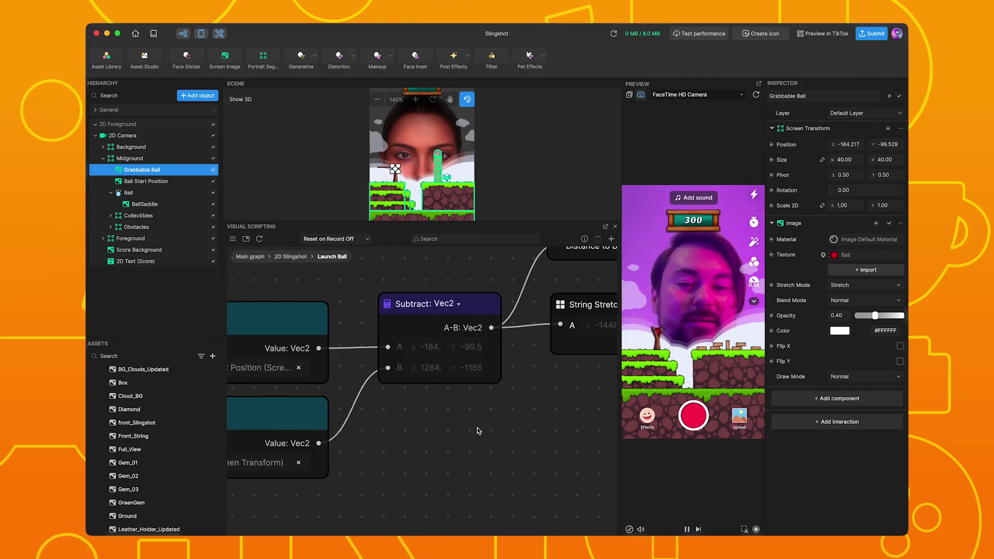
pyautogui.hscroll(-2, 515, 423)
pyautogui.keyDown('ctrl'); pyautogui.scroll(-2, 555, 433); pyautogui.keyUp('ctrl')
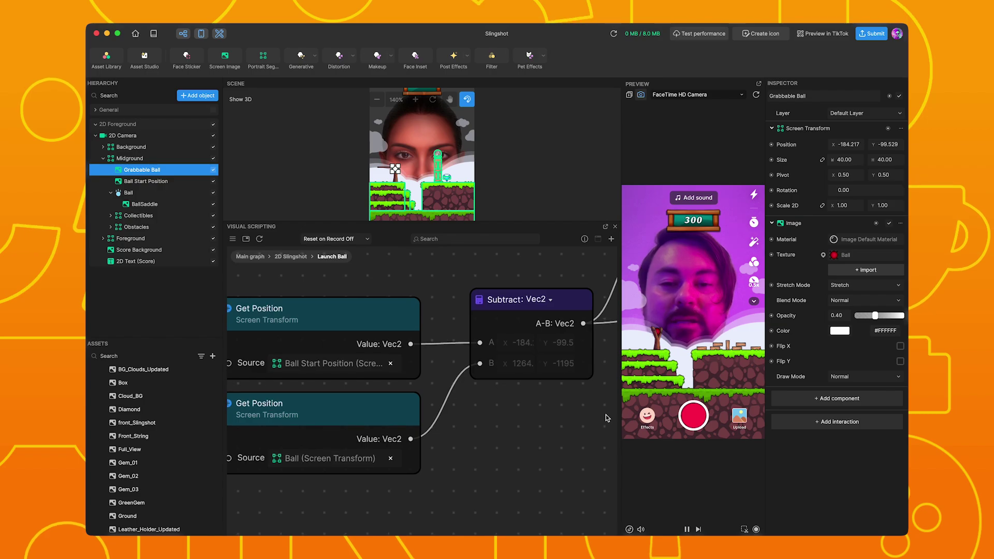
pyautogui.hscroll(-1, 557, 428)
pyautogui.keyDown('ctrl'); pyautogui.scroll(-2, 559, 427); pyautogui.keyUp('ctrl')
pyautogui.hscroll(3, 444, 437)
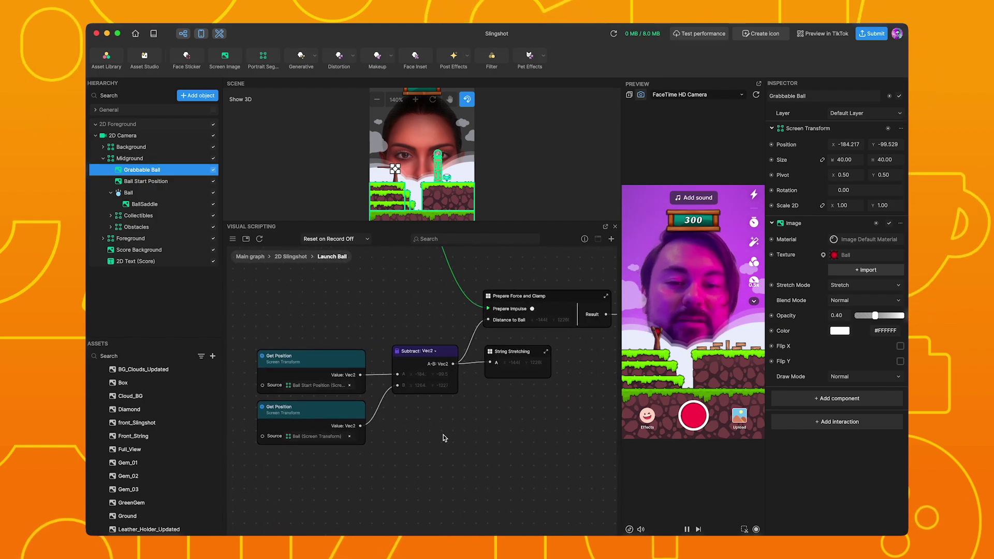
pyautogui.hscroll(1, 430, 414)
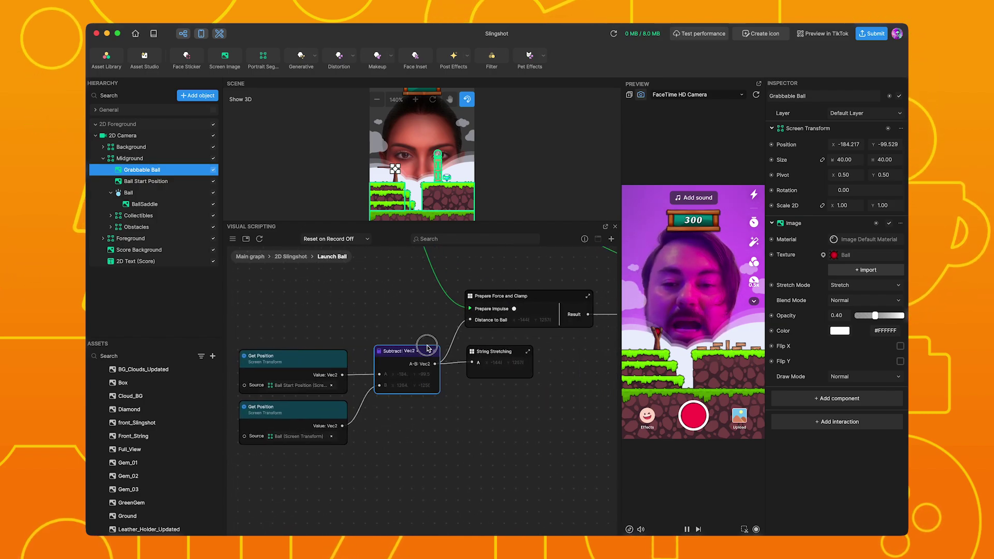
pyautogui.moveTo(428, 349); pyautogui.dragTo(426, 346)
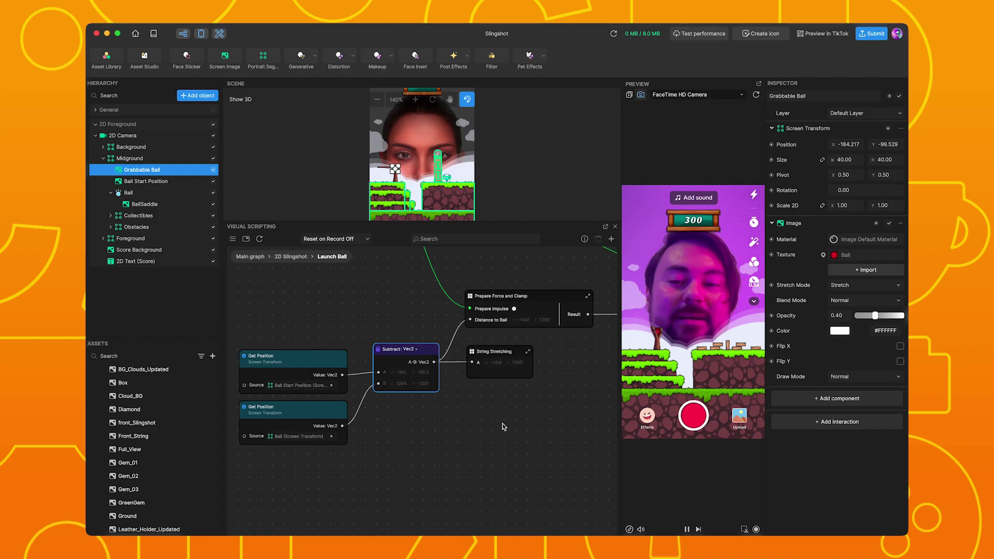
# Step: Rearrange nodes so String Stretching sits well below Prepare Force and Clamp
pyautogui.hscroll(2, 461, 429)
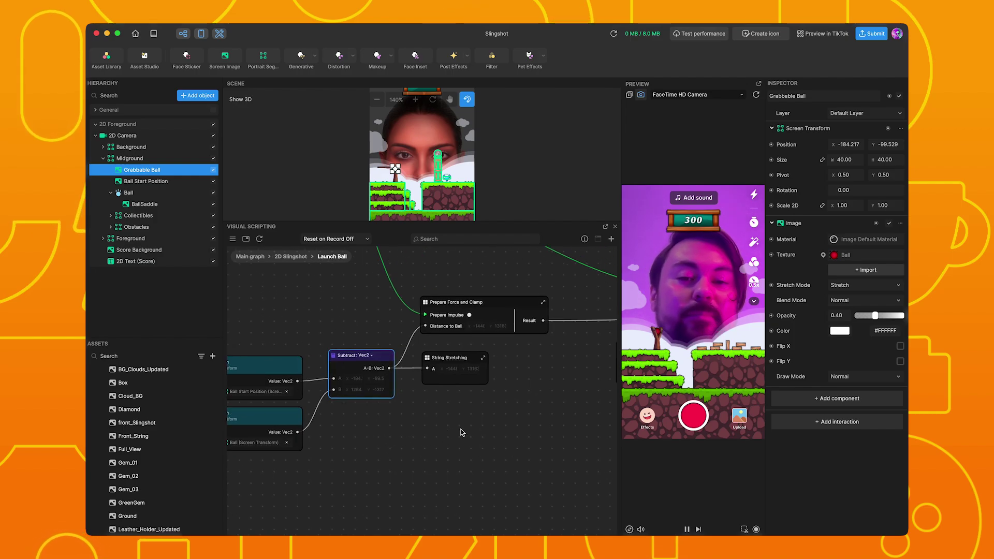
pyautogui.scroll(3, 474, 466)
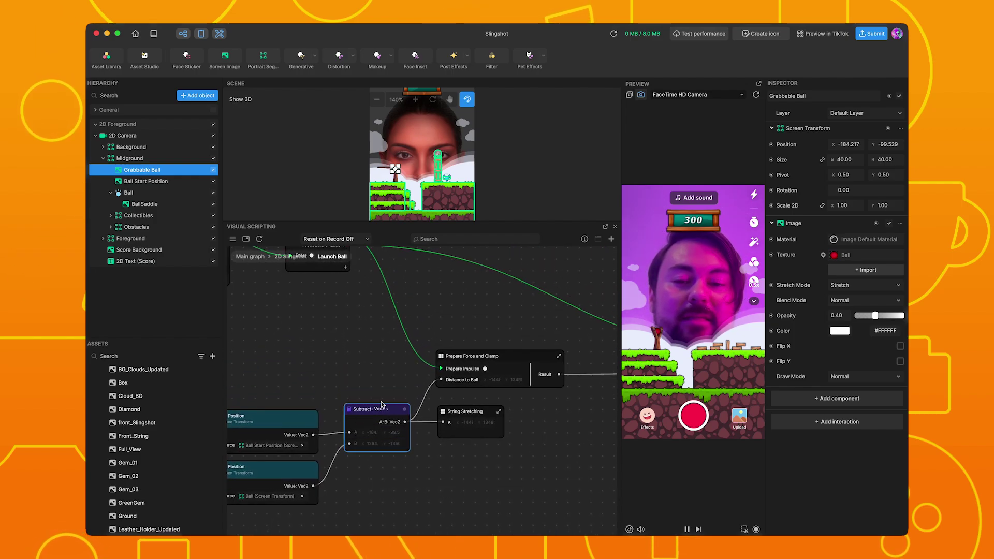
pyautogui.scroll(2, 487, 445)
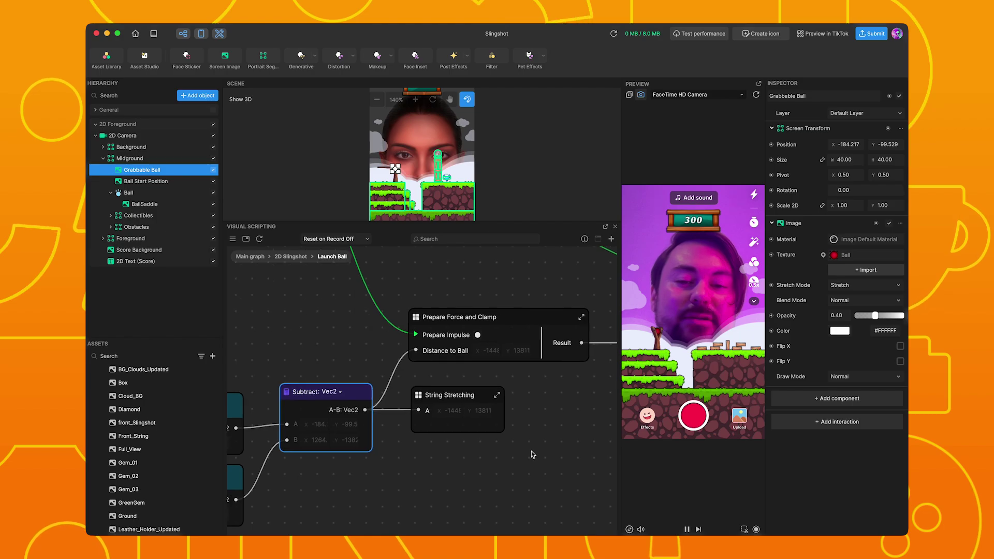
pyautogui.scroll(2, 471, 430)
pyautogui.scroll(2, 456, 416)
pyautogui.scroll(2, 445, 408)
pyautogui.moveTo(444, 407); pyautogui.dragTo(442, 401)
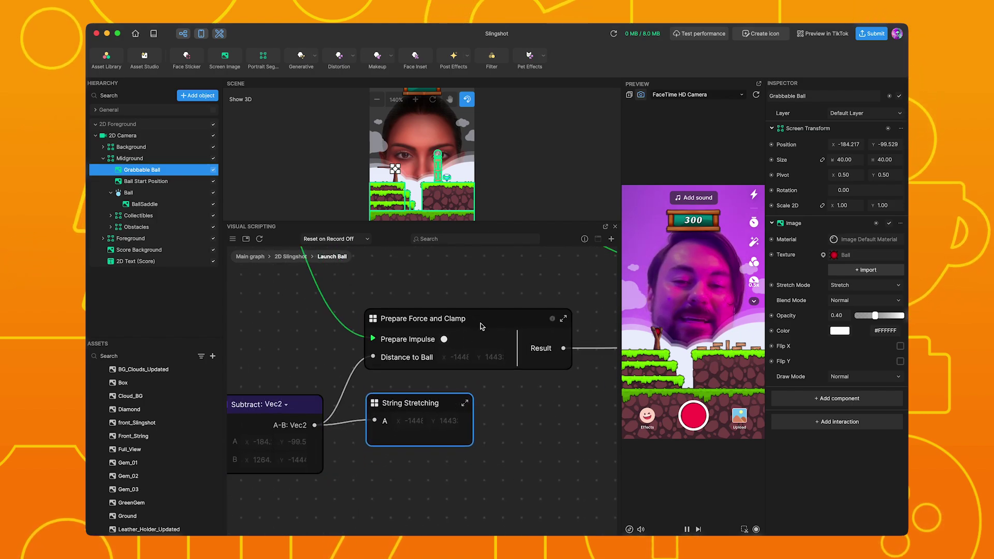
pyautogui.moveTo(481, 327); pyautogui.dragTo(484, 320)
pyautogui.moveTo(452, 410); pyautogui.dragTo(454, 464)
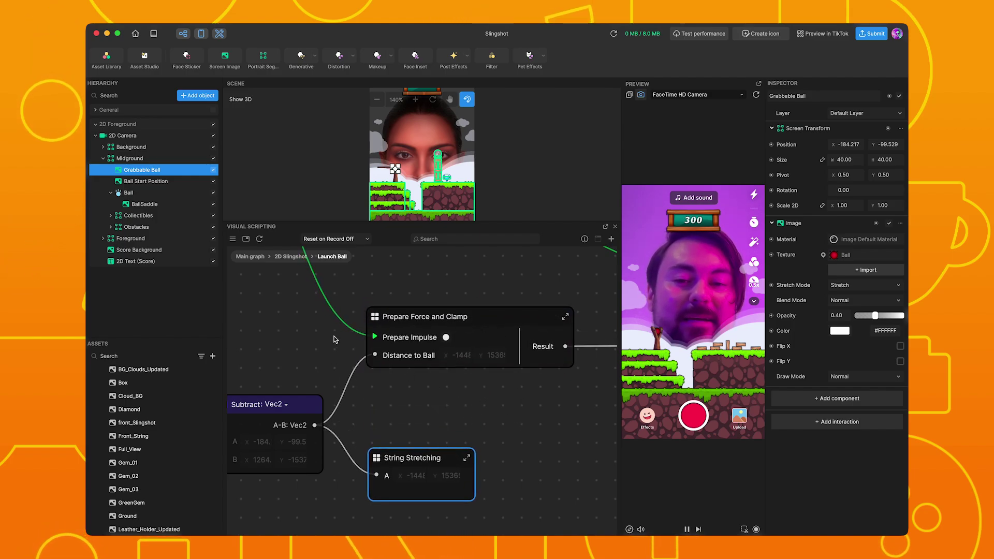
# Step: Enter the Prepare Force and Clamp subgraph
pyautogui.scroll(2, 520, 362)
pyautogui.hscroll(3, 337, 351)
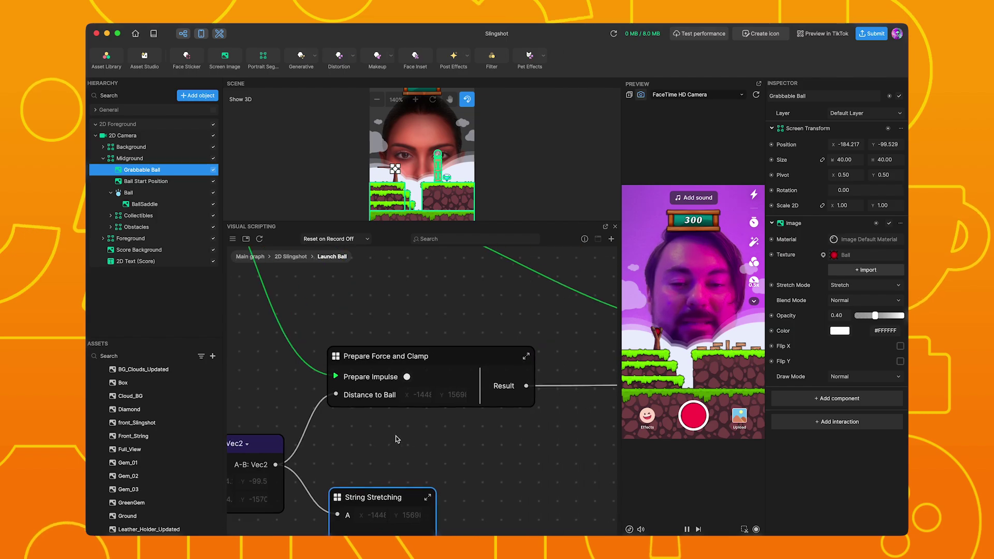
pyautogui.doubleClick(335, 358)
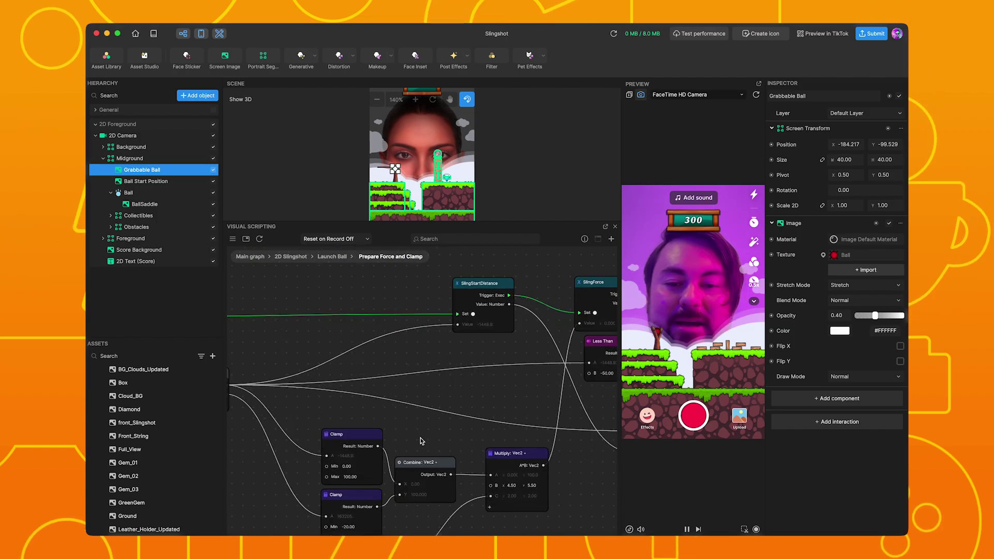
# Step: Bring the Clamp and Get Mass nodes of Prepare Force and Clamp into view
pyautogui.scroll(-5, 422, 435)
pyautogui.hscroll(-7, 518, 388)
pyautogui.moveTo(599, 318); pyautogui.dragTo(585, 359)
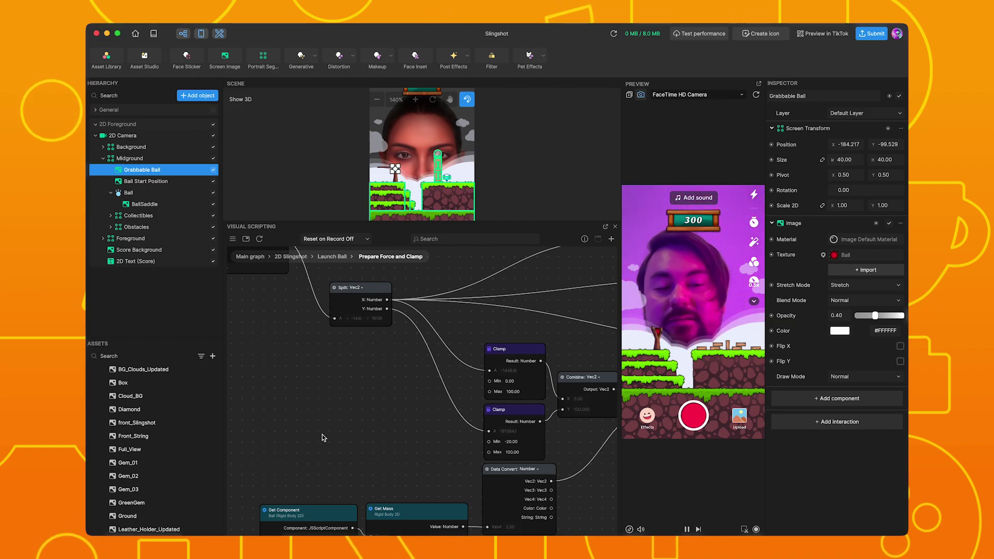
# Step: Pan downstream to the Multiply, Less Than and Remap nodes
pyautogui.scroll(-2, 324, 409)
pyautogui.hscroll(2, 324, 410)
pyautogui.scroll(1, 324, 390)
pyautogui.hscroll(-2, 341, 399)
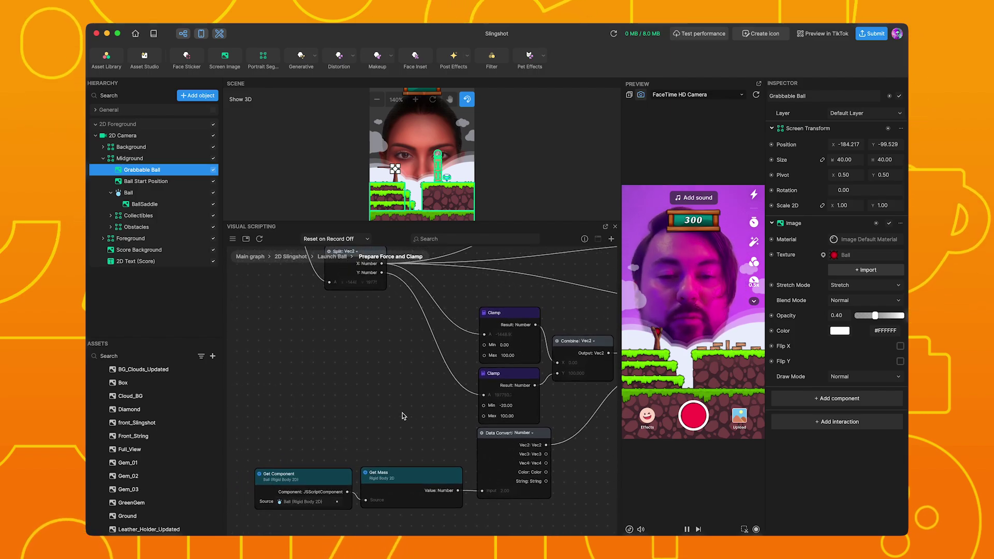
pyautogui.scroll(-1, 406, 414)
pyautogui.hscroll(1, 406, 415)
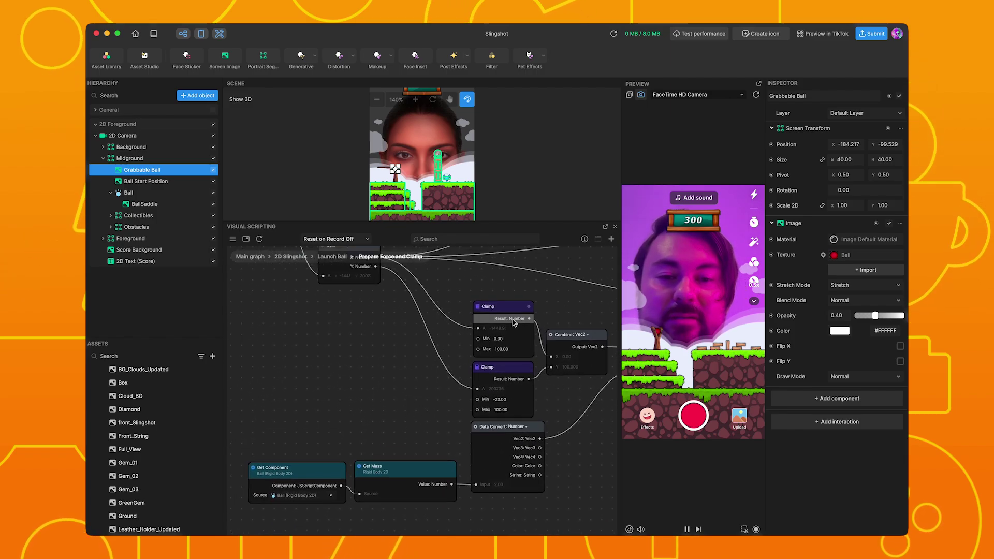
pyautogui.keyDown('ctrl'); pyautogui.scroll(2, 515, 338); pyautogui.keyUp('ctrl')
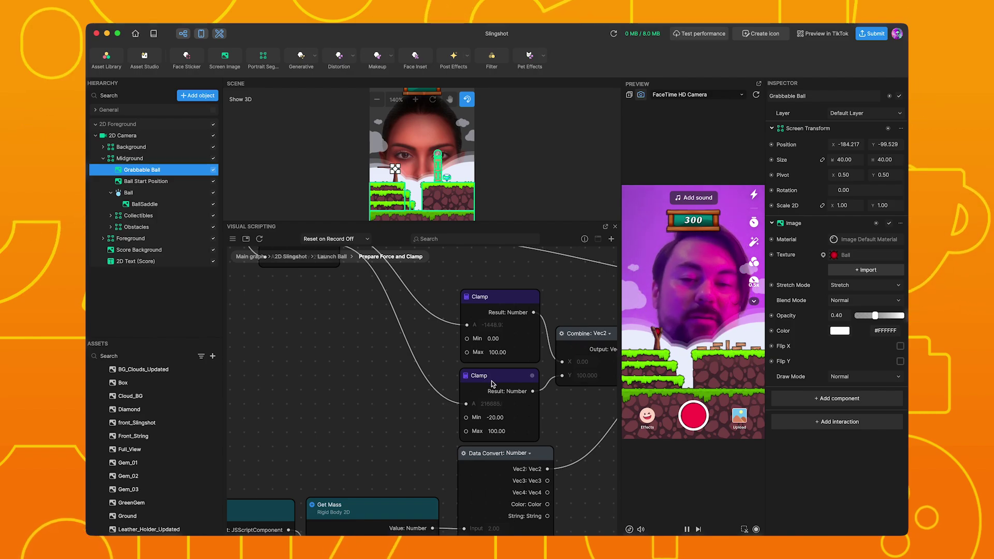
pyautogui.scroll(-3, 404, 368)
pyautogui.keyDown('ctrl'); pyautogui.scroll(-3, 384, 369); pyautogui.keyUp('ctrl')
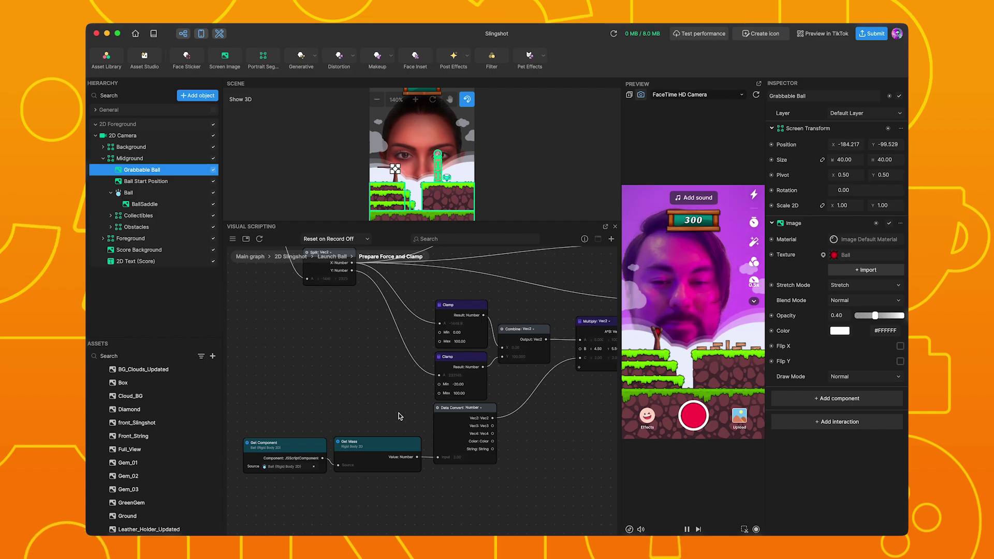
pyautogui.moveTo(396, 412); pyautogui.dragTo(262, 421)
# Step: Zoom and pan the Prepare Force and Clamp graph to locate the Get Mass node
pyautogui.scroll(3, 431, 412)
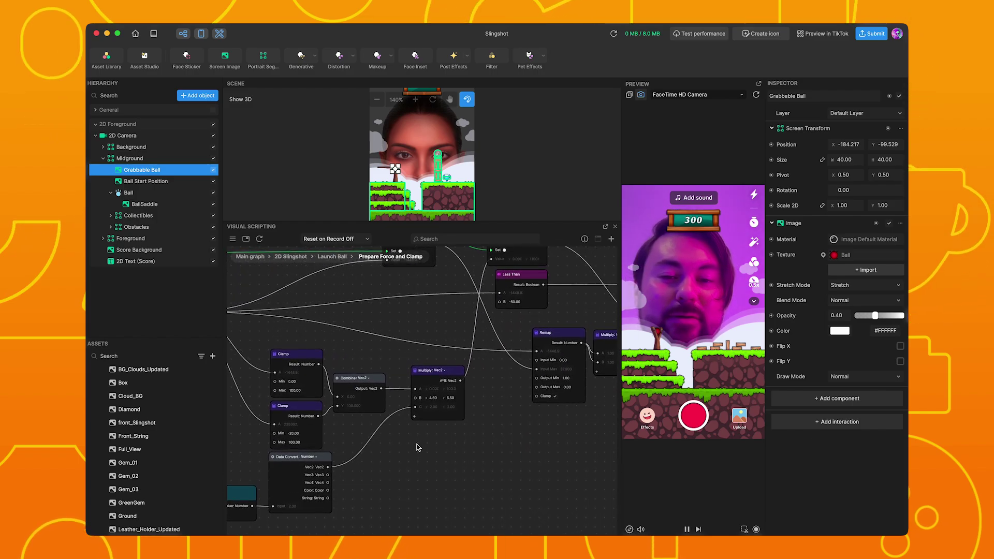
pyautogui.moveTo(439, 408)
pyautogui.moveTo(426, 387)
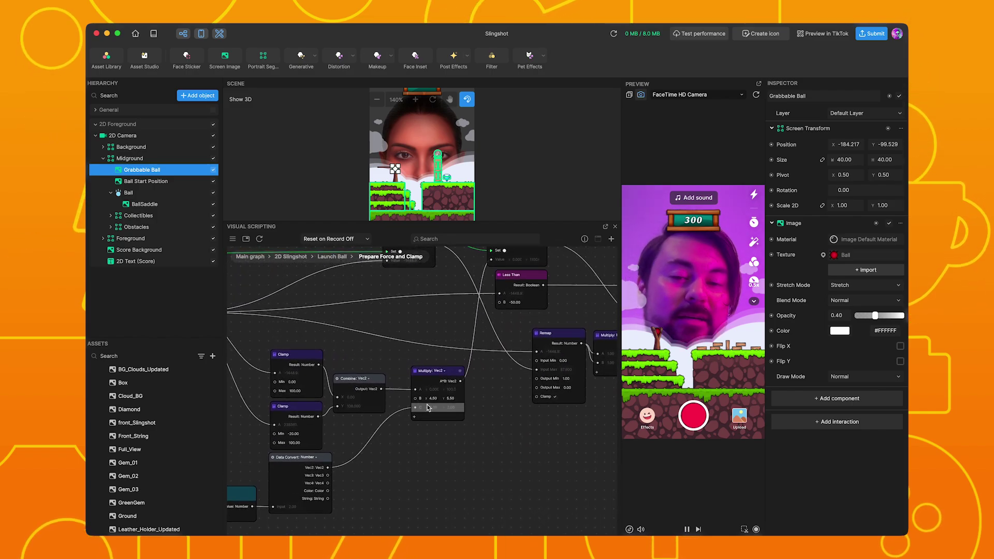
pyautogui.scroll(5, 428, 409)
pyautogui.scroll(3, 428, 408)
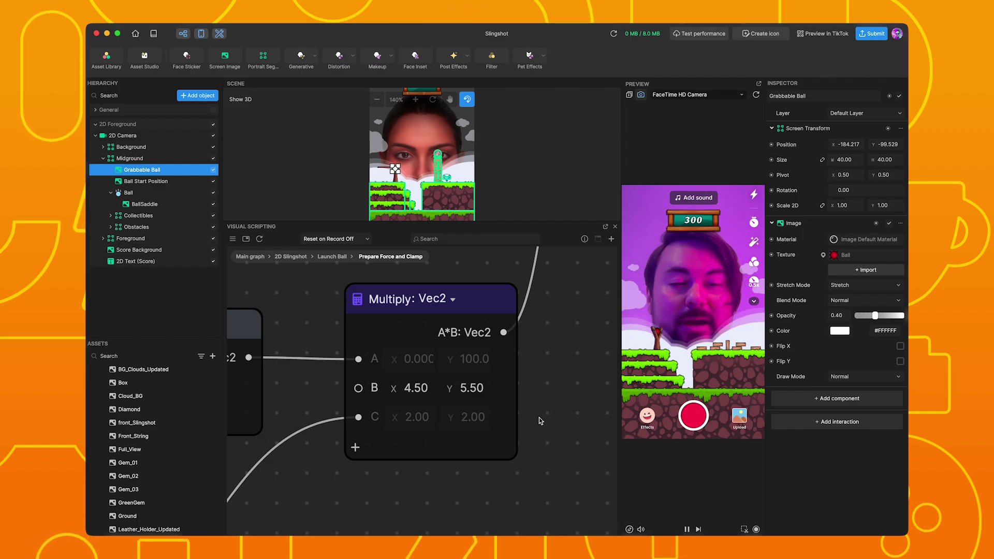
pyautogui.scroll(-3, 538, 422)
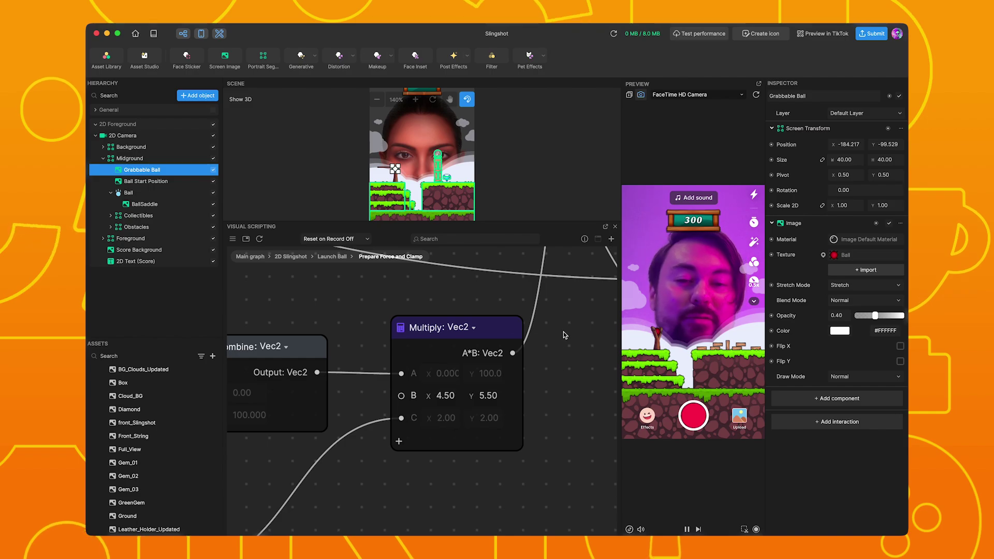
pyautogui.scroll(2, 567, 383)
pyautogui.scroll(-3, 566, 382)
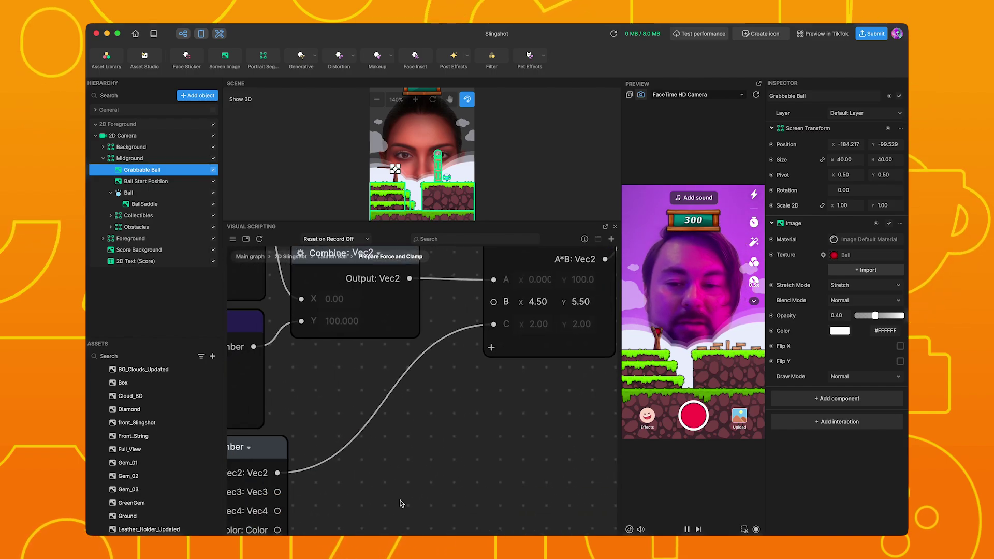
pyautogui.hscroll(-5, 518, 446)
pyautogui.hscroll(-3, 486, 508)
pyautogui.hscroll(-5, 430, 498)
pyautogui.scroll(-1, 430, 499)
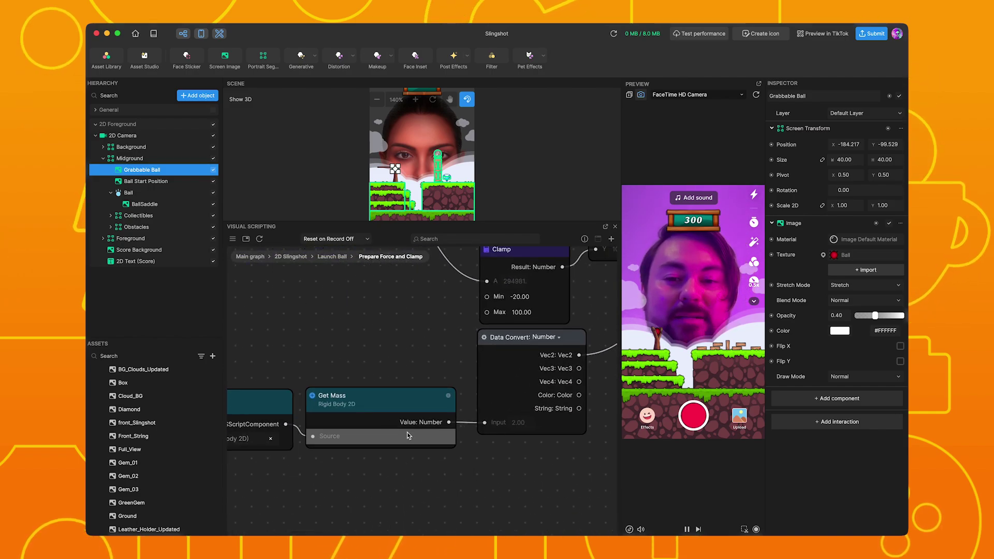
# Step: Nudge Get Mass upward and show Ball's properties, including its 0.62-radius Circle Collider 2D
pyautogui.click(374, 389)
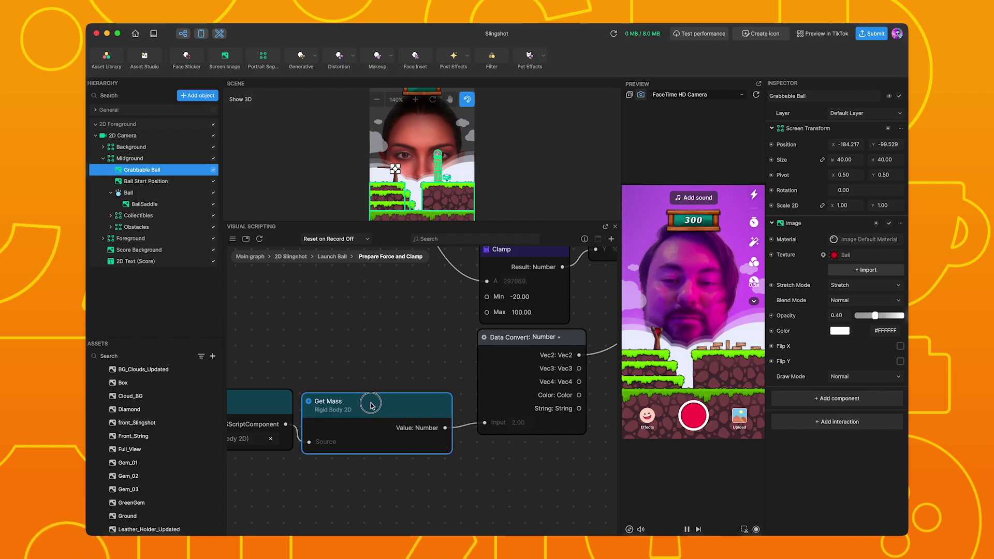
pyautogui.moveTo(372, 406); pyautogui.dragTo(371, 403)
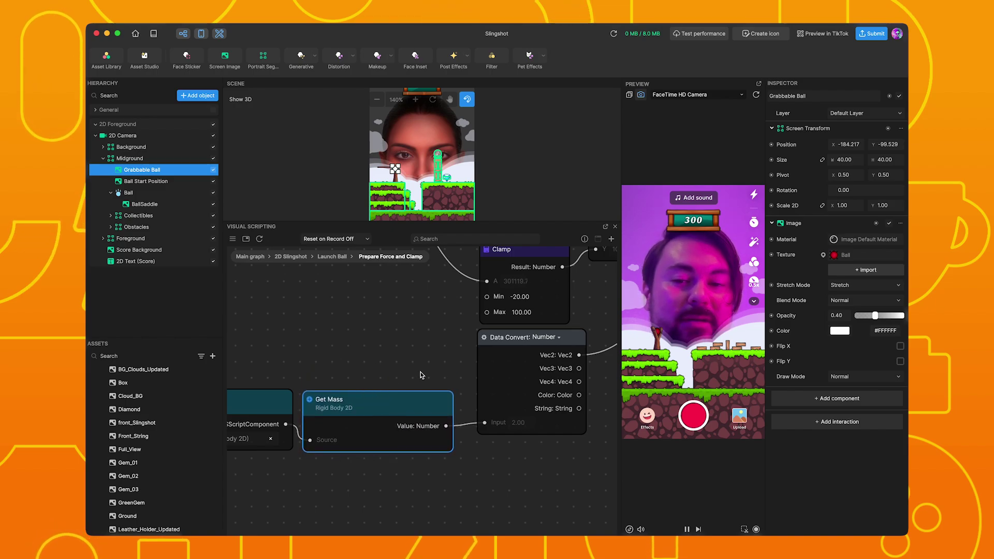
pyautogui.hscroll(5, 384, 469)
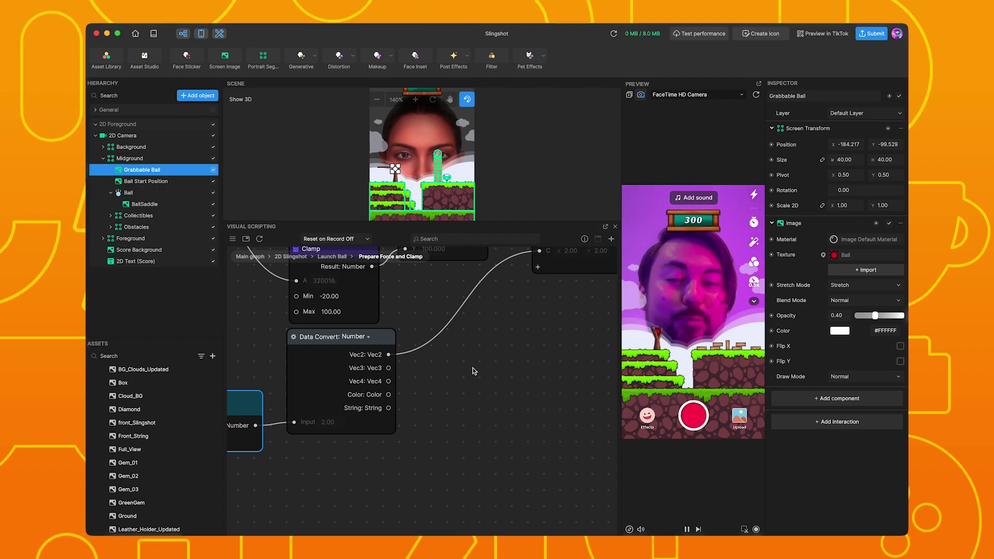
pyautogui.click(128, 193)
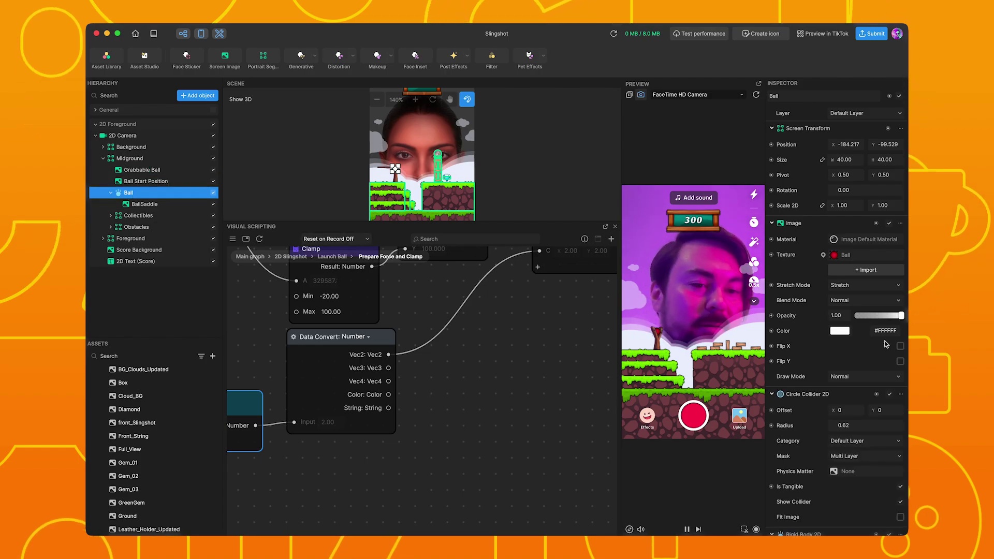
# Step: Add a Get Mass node from Ball's Rigid Body 2D Mass, placed above the original
pyautogui.scroll(-5, 806, 321)
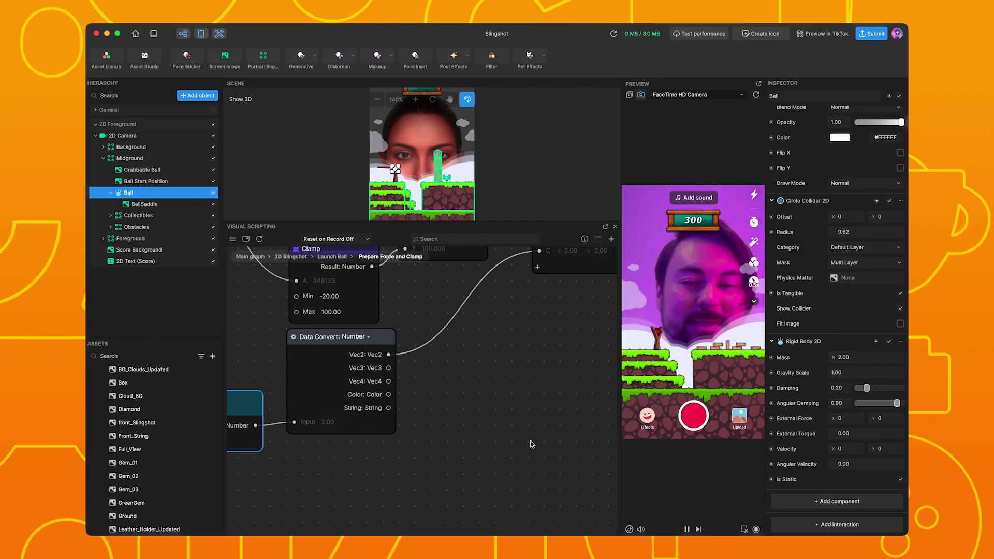
pyautogui.moveTo(478, 455); pyautogui.dragTo(362, 409)
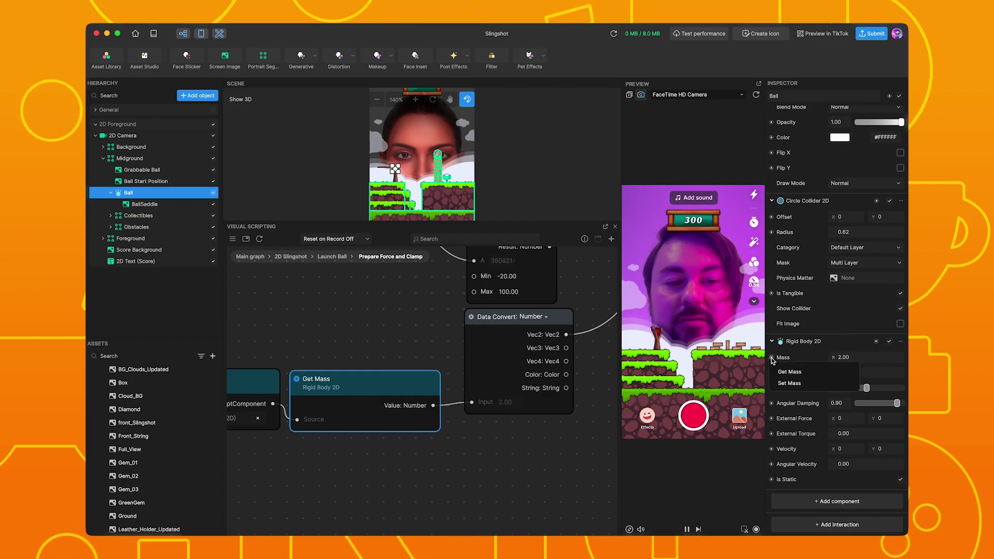
pyautogui.click(796, 375)
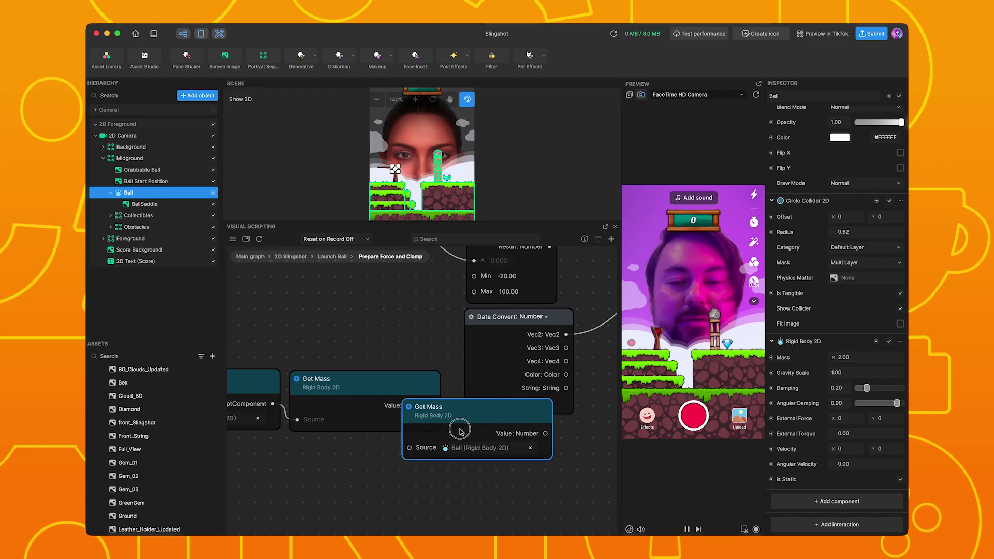
pyautogui.click(363, 465)
pyautogui.hscroll(-3, 422, 467)
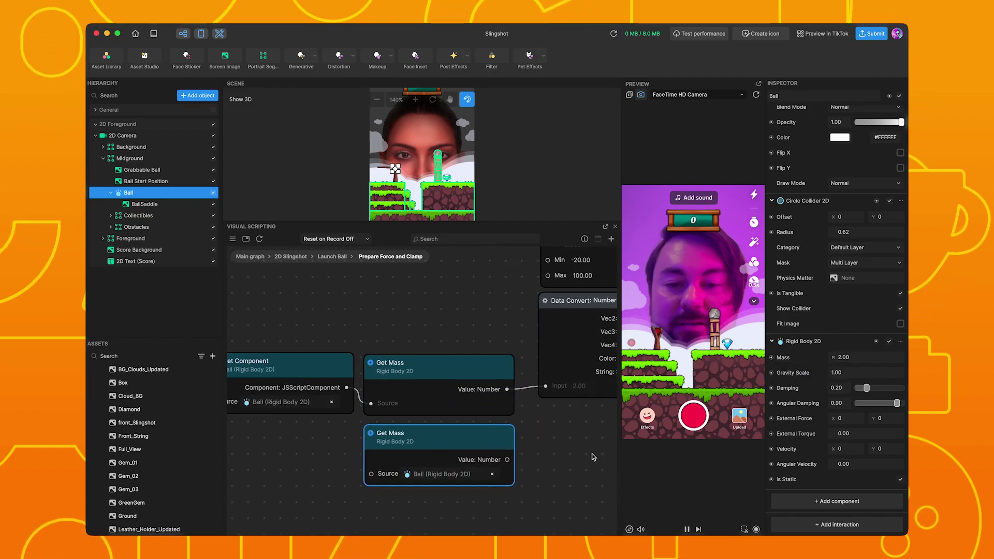
pyautogui.moveTo(505, 432); pyautogui.dragTo(487, 294)
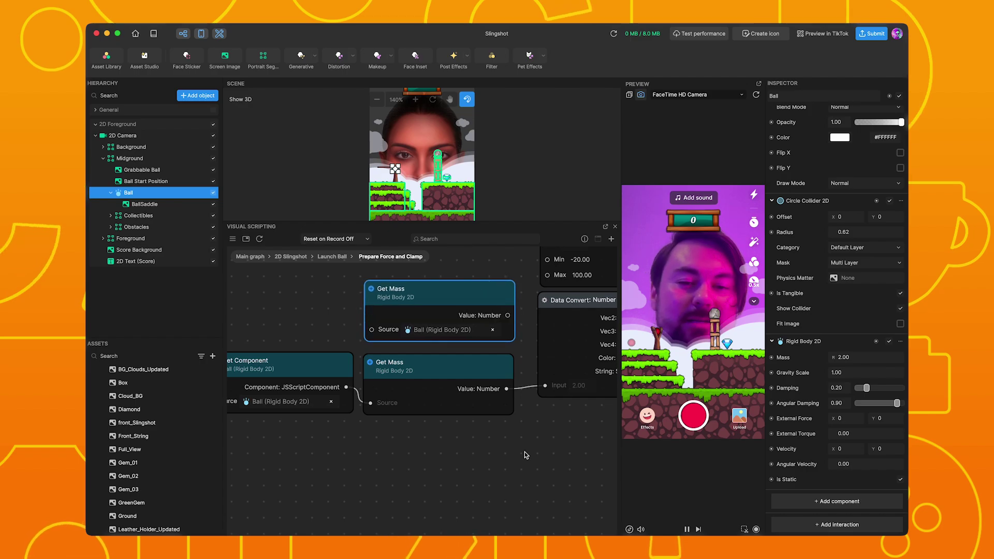
pyautogui.scroll(-3, 526, 455)
pyautogui.hscroll(3, 466, 436)
# Step: Delete the extra Get Mass node and nudge SlingStartDistance slightly up
pyautogui.press('BackSpace')
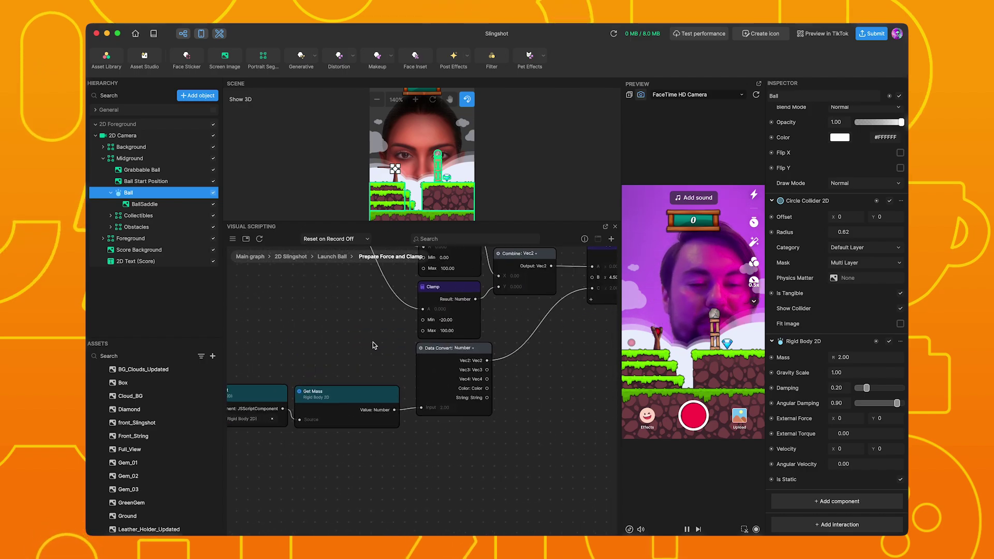
pyautogui.scroll(5, 586, 363)
pyautogui.hscroll(5, 395, 492)
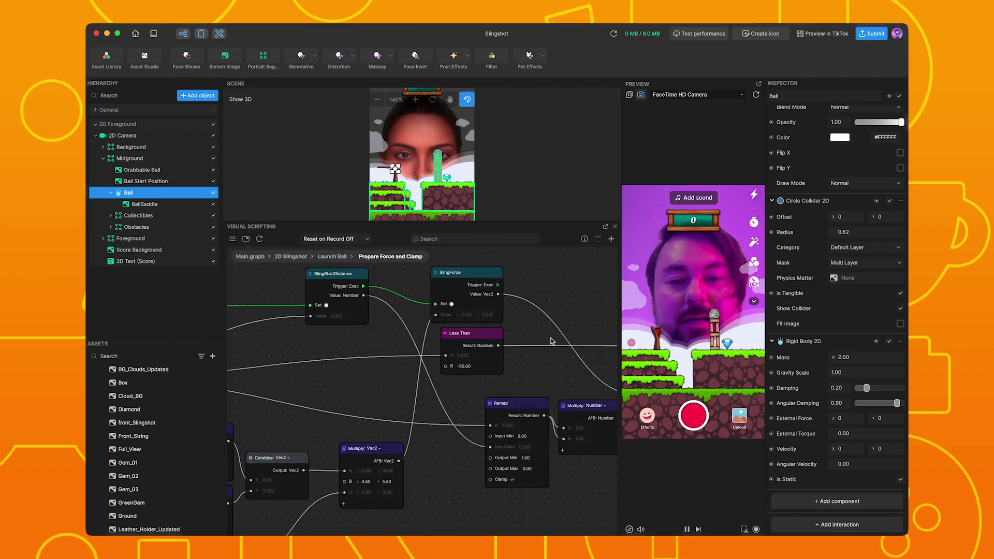
pyautogui.scroll(2, 426, 366)
pyautogui.scroll(2, 430, 436)
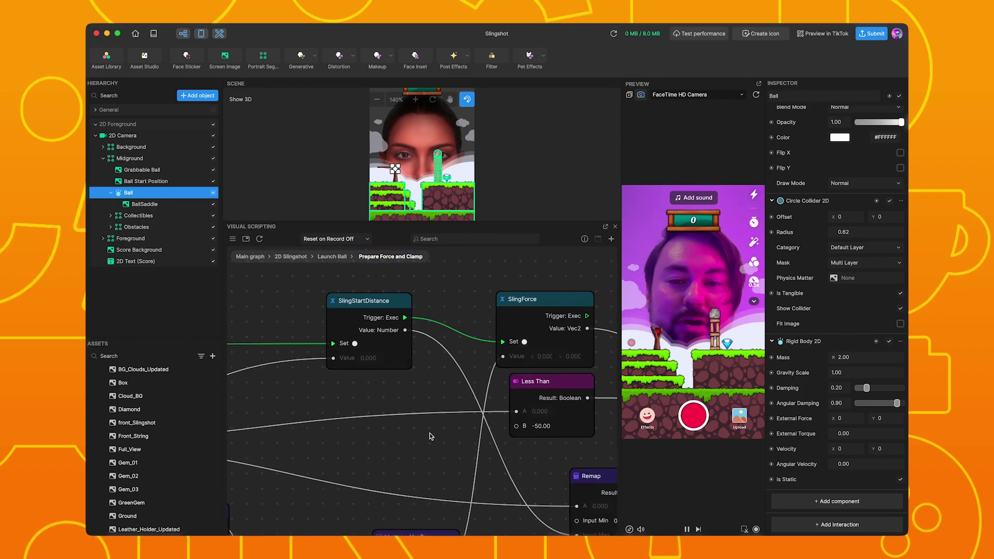
pyautogui.scroll(1, 430, 436)
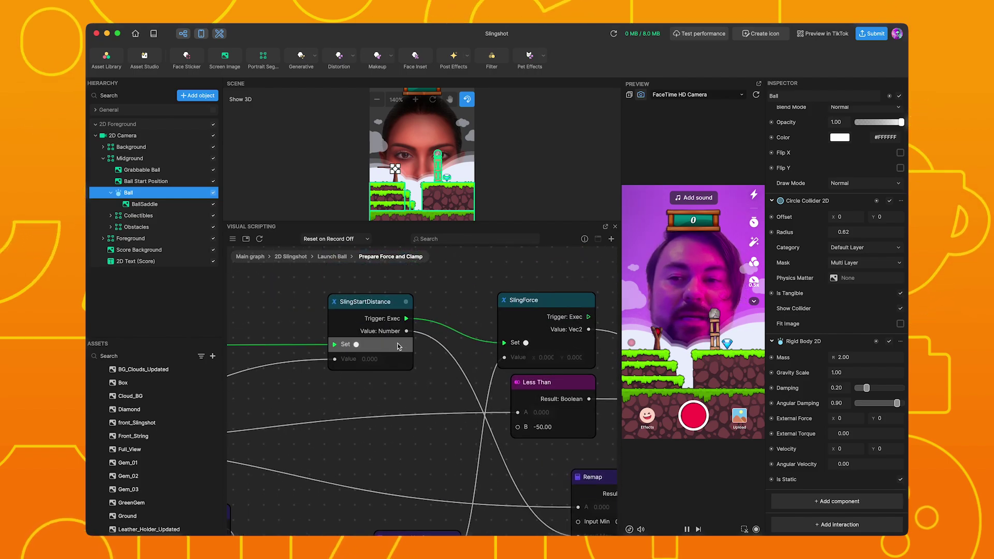
pyautogui.hscroll(-3, 311, 311)
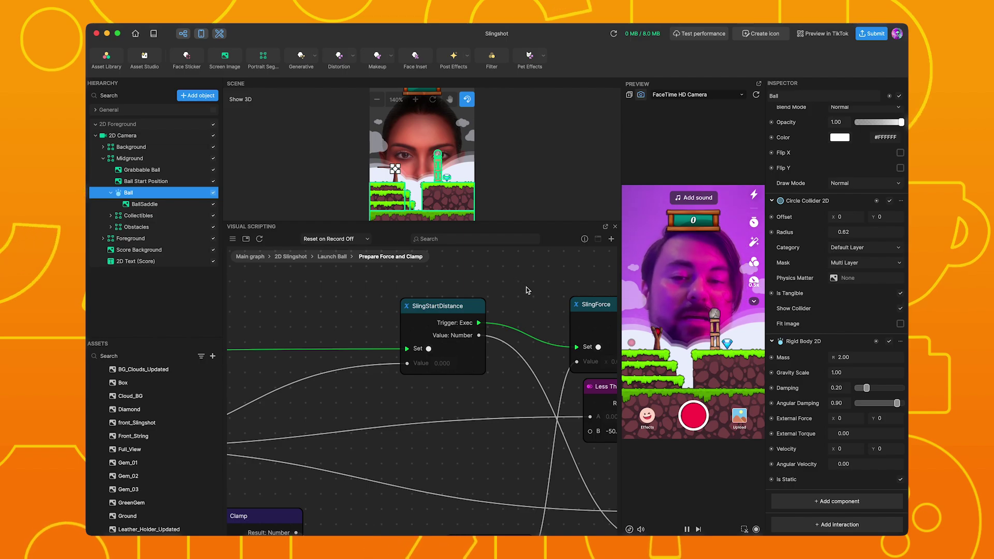
pyautogui.moveTo(469, 310)
pyautogui.mouseDown()
pyautogui.moveTo(468, 295)
pyautogui.moveTo(470, 309)
pyautogui.mouseUp()
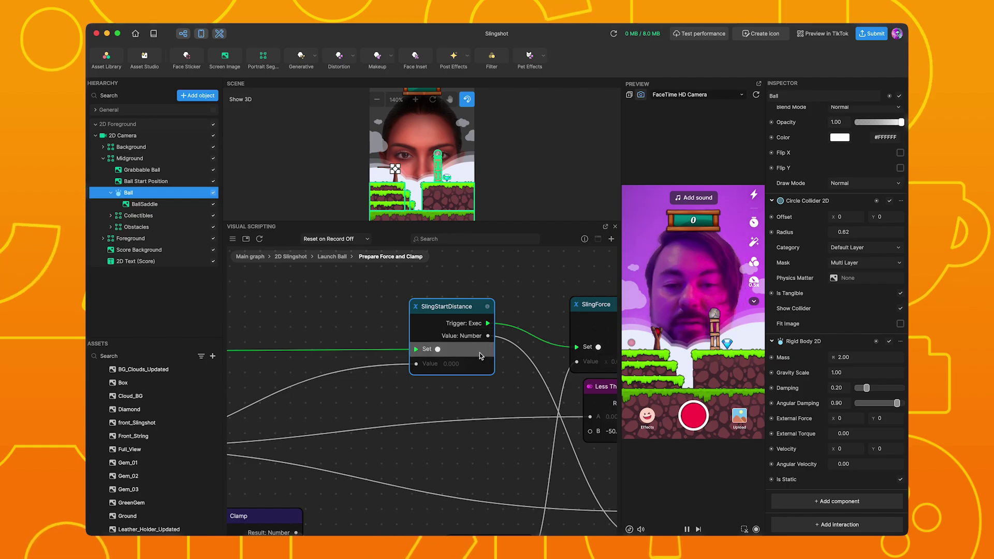
# Step: Reveal more of the graph and tidy the SlingForce and SlingStartDistance node positions
pyautogui.moveTo(538, 301); pyautogui.dragTo(383, 289)
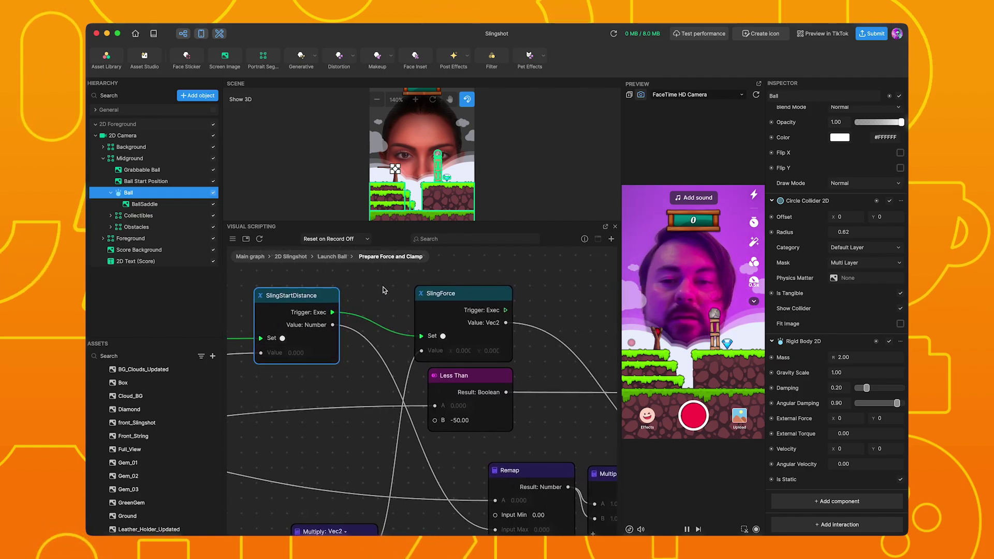
pyautogui.moveTo(495, 296)
pyautogui.mouseDown()
pyautogui.moveTo(483, 287)
pyautogui.moveTo(500, 295)
pyautogui.mouseUp()
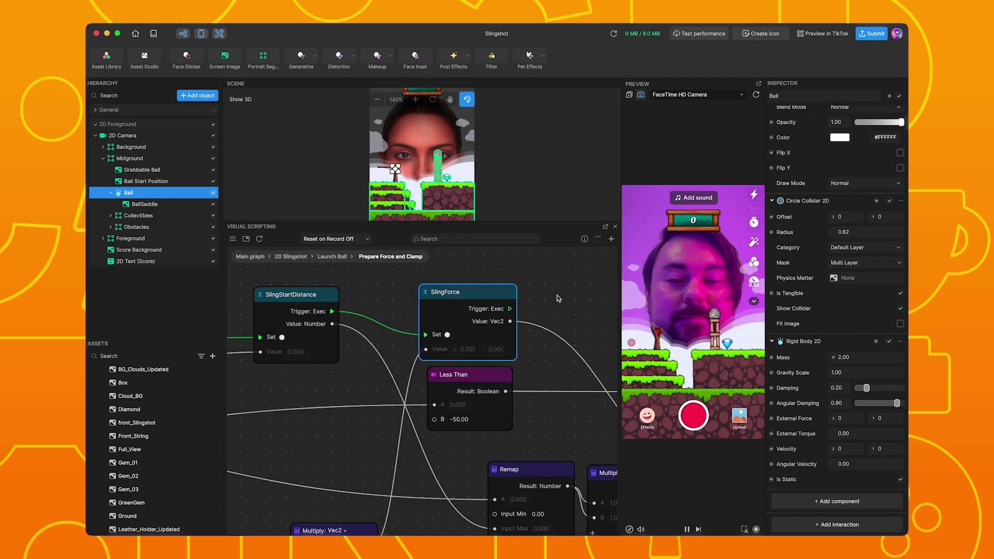
pyautogui.scroll(-3, 552, 295)
pyautogui.scroll(-3, 553, 298)
pyautogui.scroll(-3, 555, 301)
pyautogui.scroll(2, 549, 321)
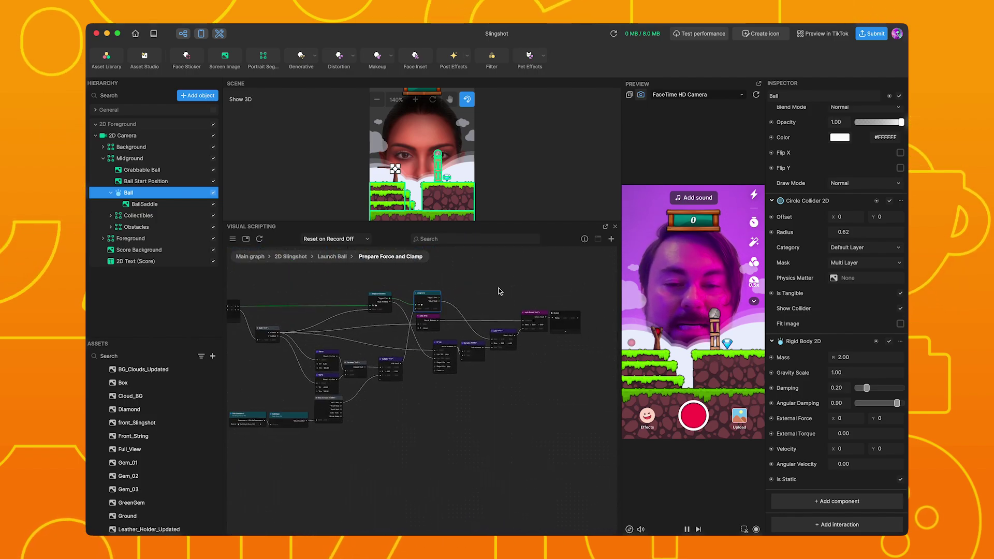
pyautogui.scroll(3, 541, 358)
pyautogui.scroll(2, 525, 388)
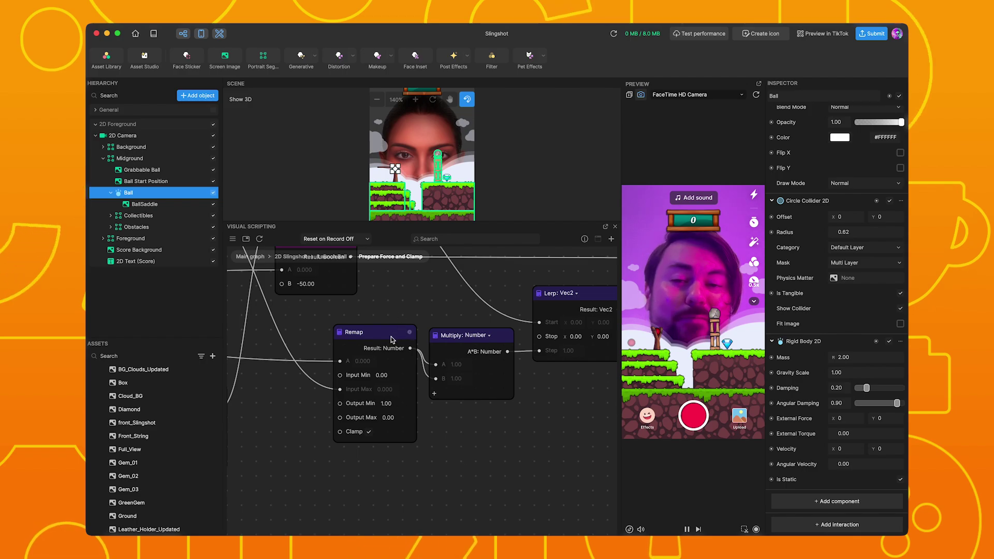
pyautogui.hscroll(-2, 415, 384)
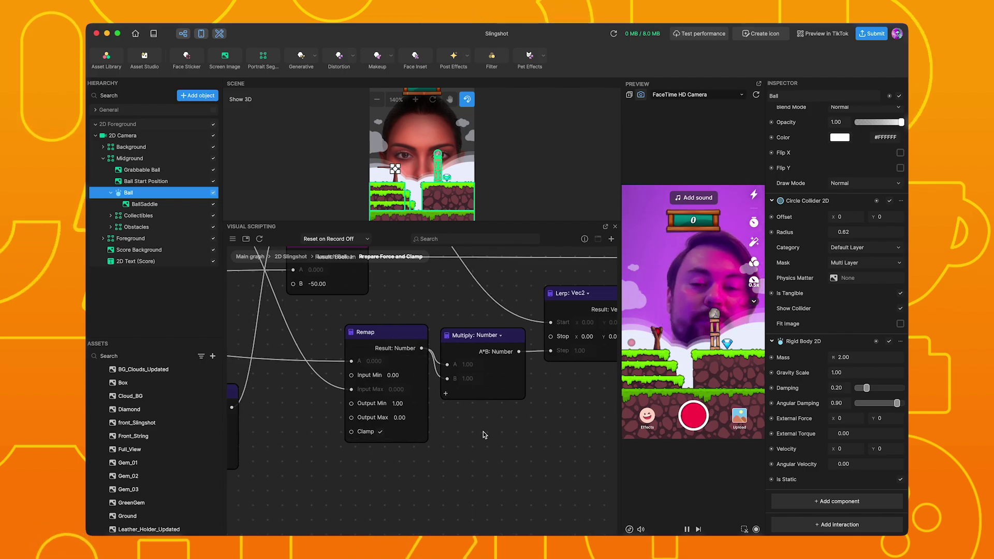
pyautogui.hscroll(-3, 453, 428)
pyautogui.scroll(-2, 326, 404)
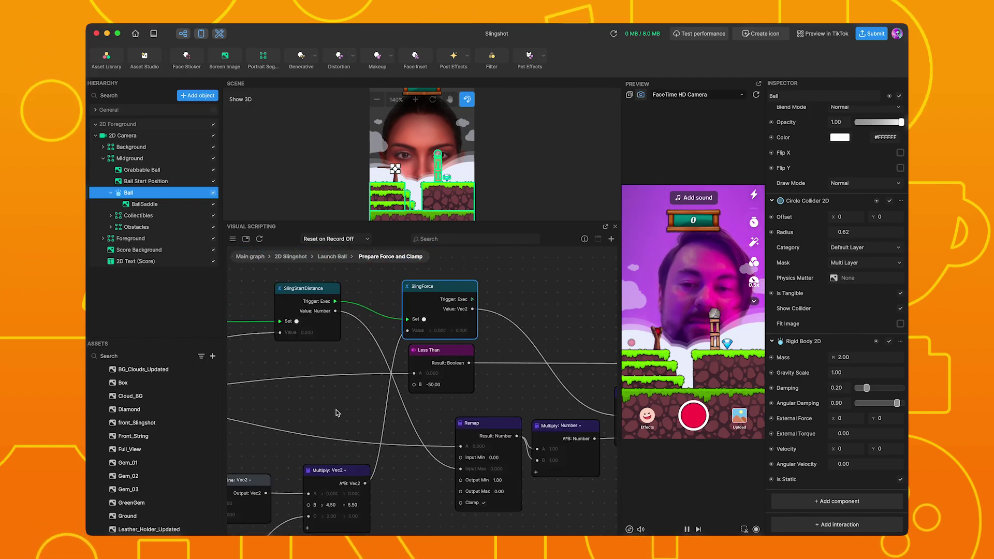
pyautogui.moveTo(306, 293); pyautogui.dragTo(310, 291)
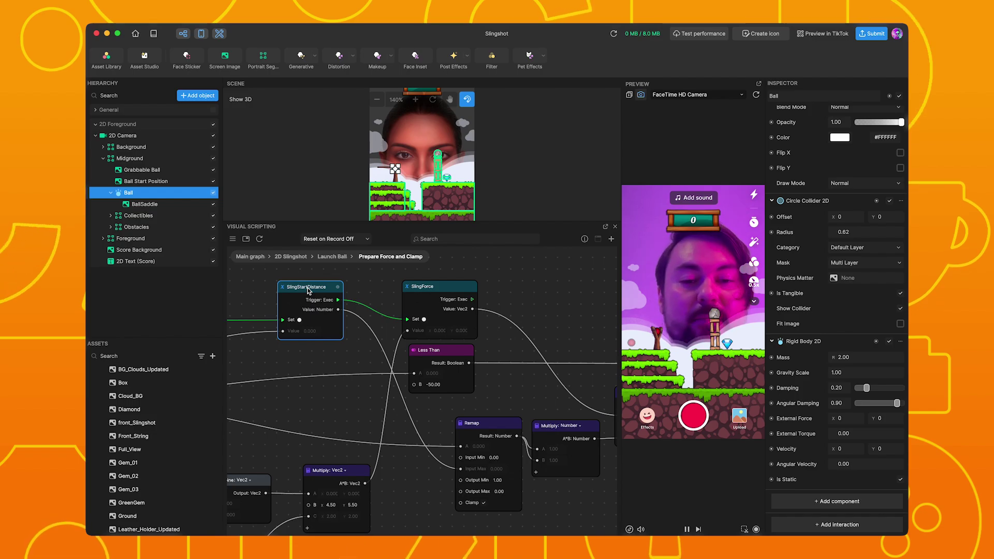
# Step: Pan to the graph's end, where Lerp feeds Logic Select into the Force output
pyautogui.scroll(2, 510, 494)
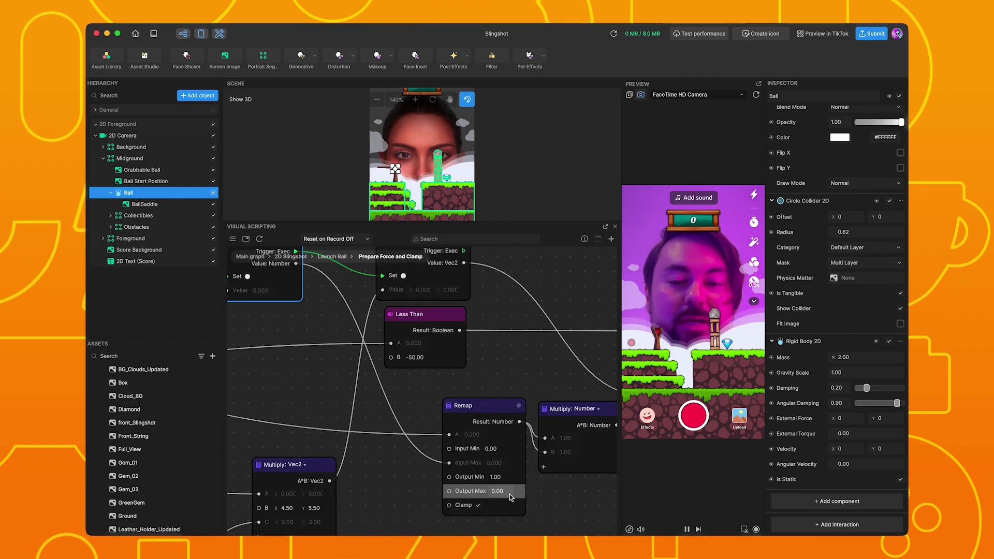
pyautogui.scroll(3, 497, 481)
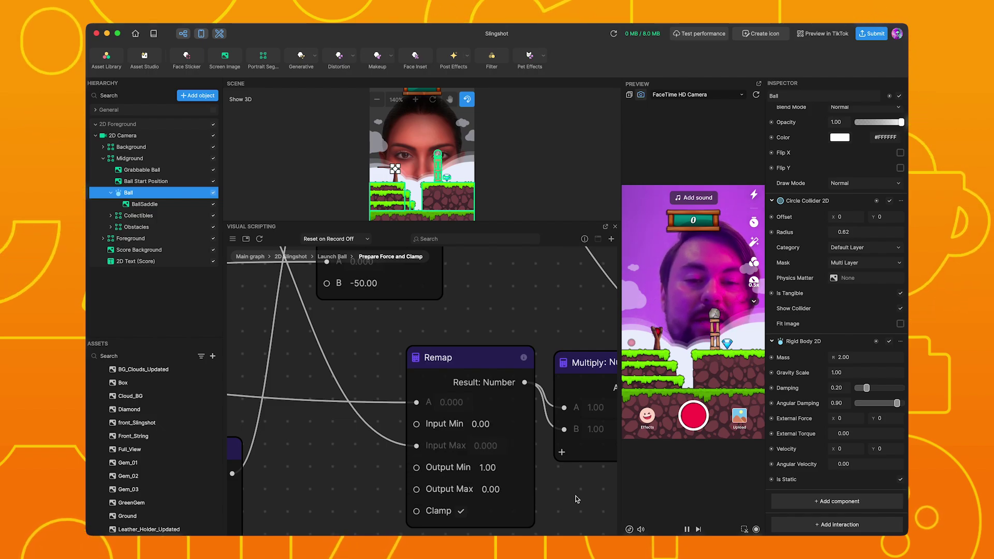
pyautogui.hscroll(2, 523, 488)
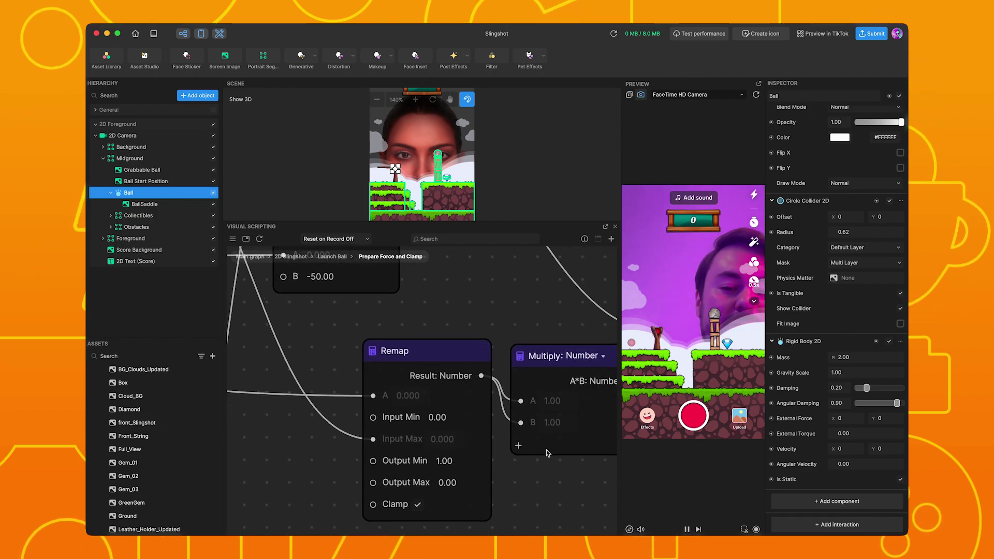
pyautogui.scroll(2, 546, 449)
pyautogui.scroll(-3, 498, 476)
pyautogui.scroll(-2, 496, 482)
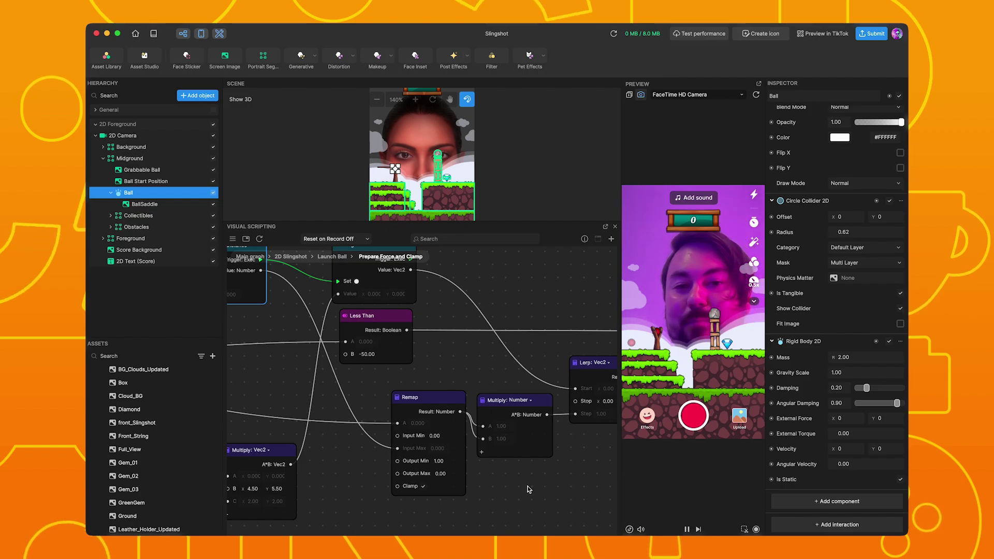
pyautogui.hscroll(3, 531, 480)
pyautogui.hscroll(3, 467, 471)
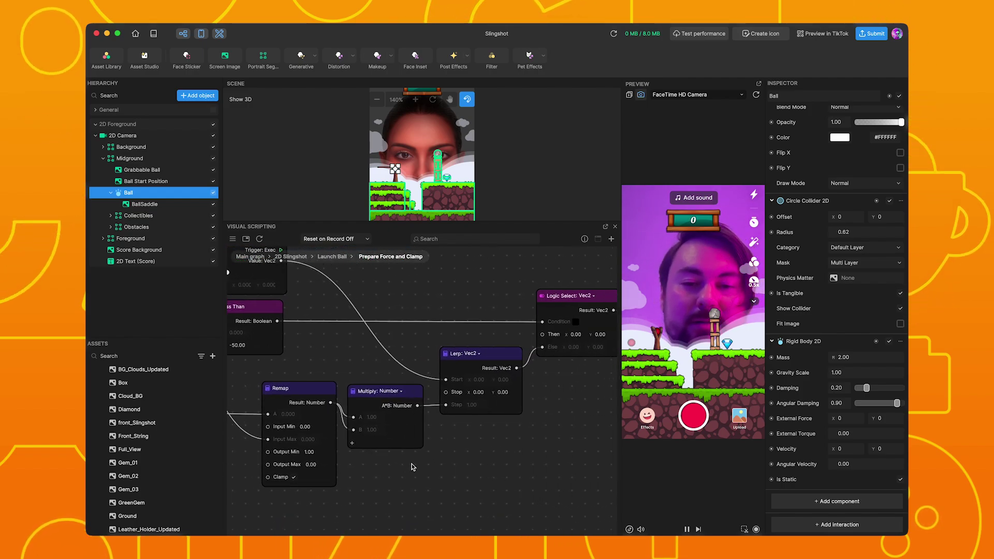
pyautogui.hscroll(3, 404, 468)
pyautogui.hscroll(3, 414, 464)
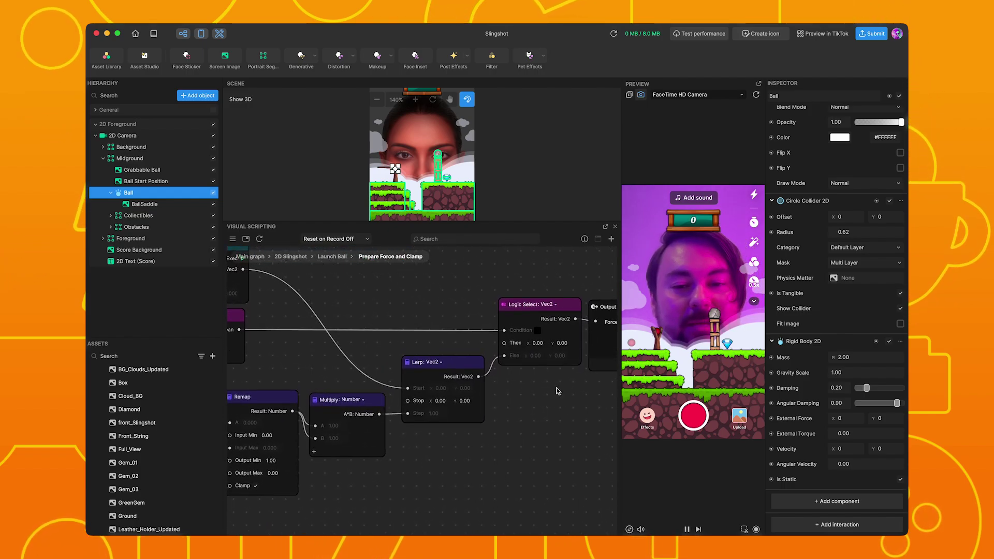
pyautogui.hscroll(-3, 414, 471)
pyautogui.hscroll(-3, 411, 474)
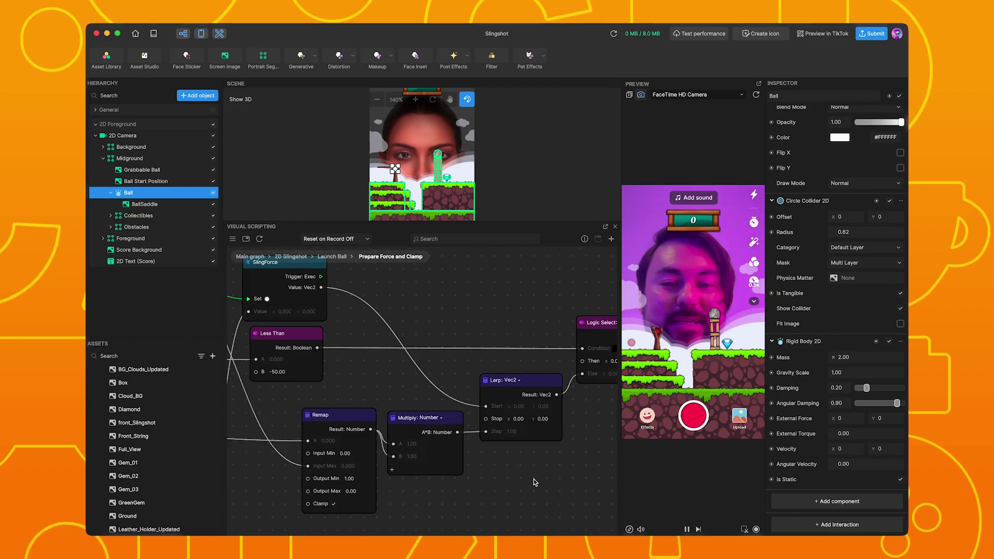
pyautogui.hscroll(3, 466, 481)
pyautogui.hscroll(3, 394, 481)
pyautogui.hscroll(2, 449, 368)
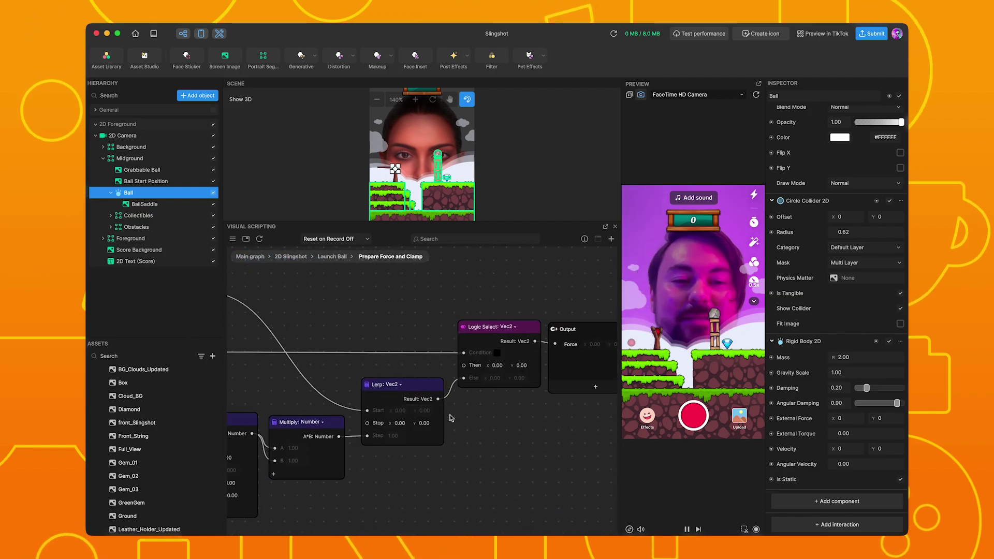
pyautogui.moveTo(564, 432); pyautogui.dragTo(460, 460)
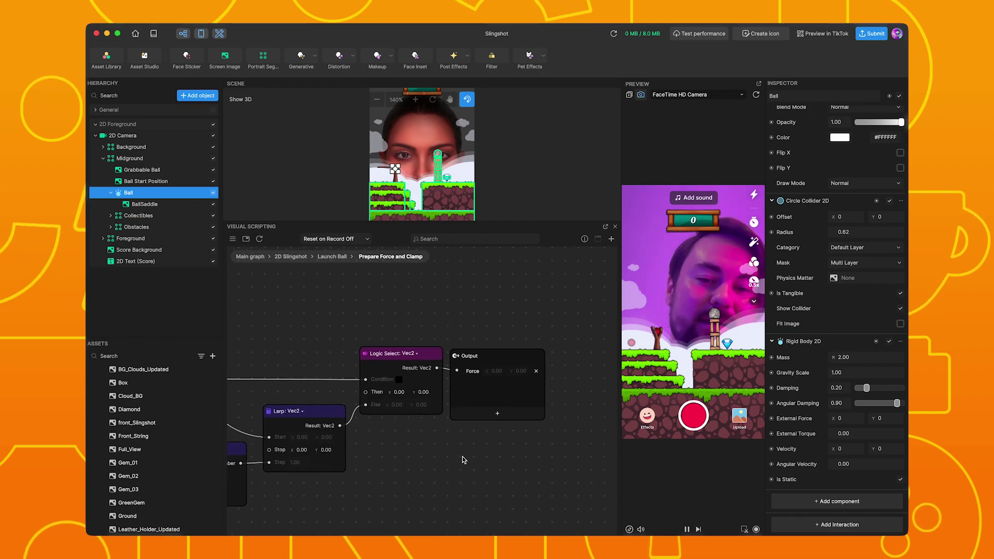
# Step: Return to Launch Ball and view Prepare Force and Clamp feeding Add Impulse 2D and WaitForFrames
pyautogui.click(334, 257)
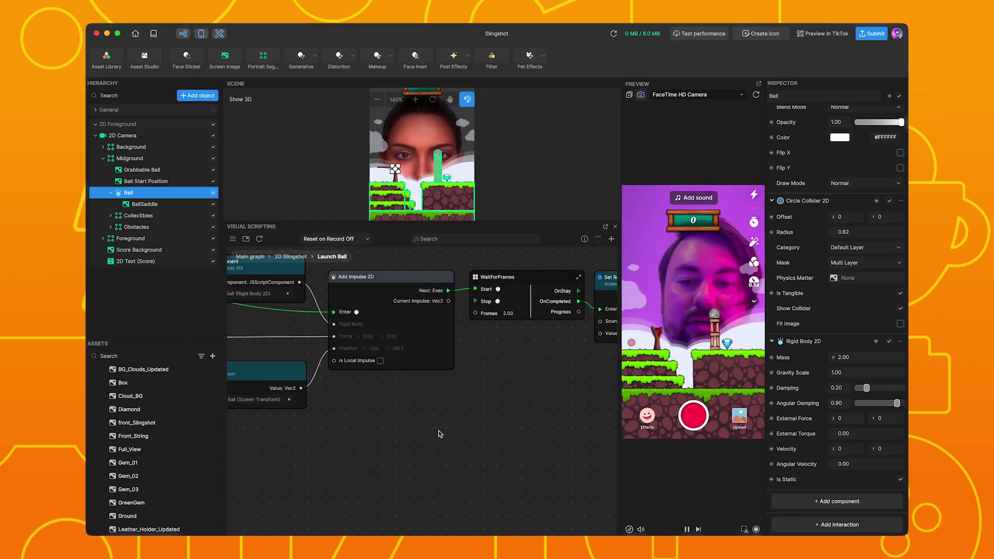
pyautogui.hscroll(-7, 332, 404)
pyautogui.moveTo(302, 392); pyautogui.dragTo(422, 405)
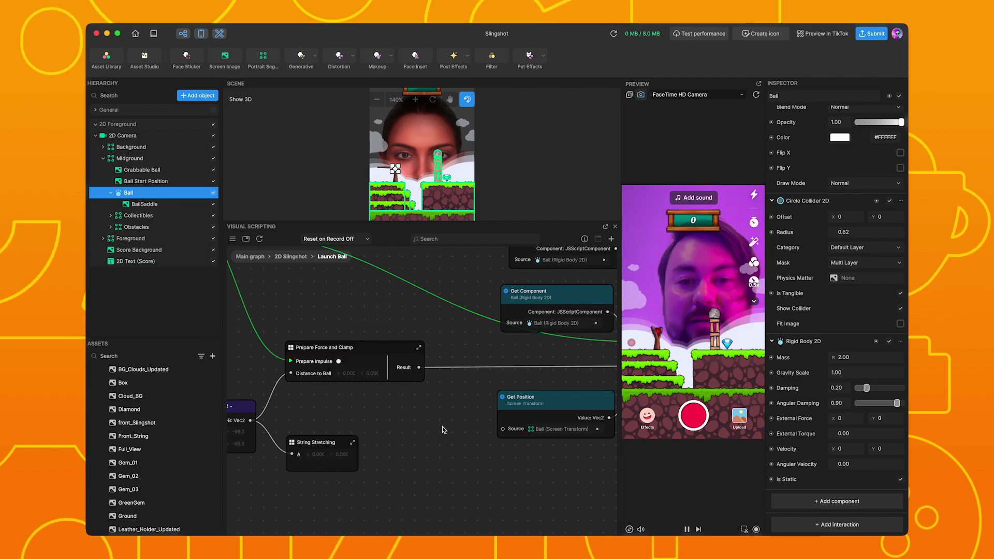
pyautogui.moveTo(460, 408); pyautogui.dragTo(325, 415)
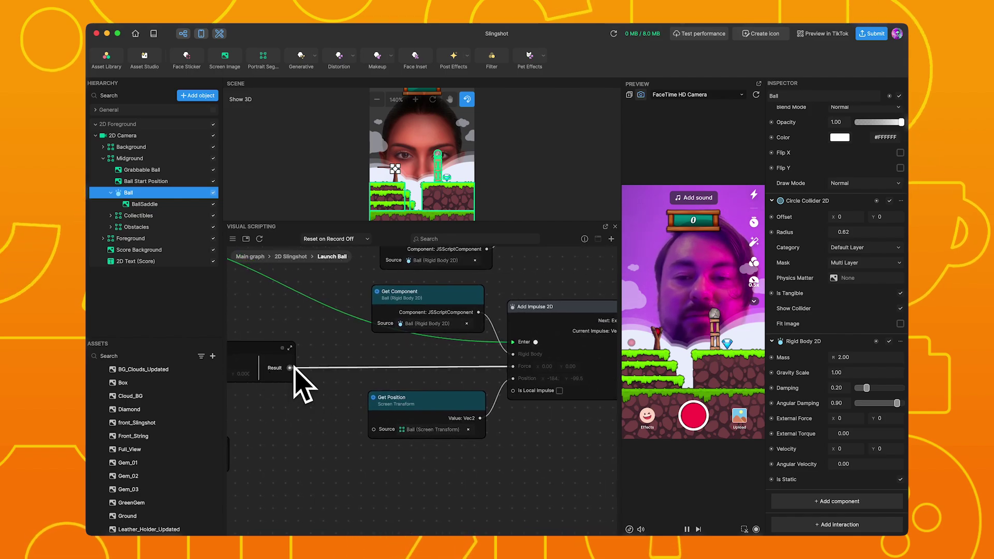
pyautogui.hscroll(-2, 321, 383)
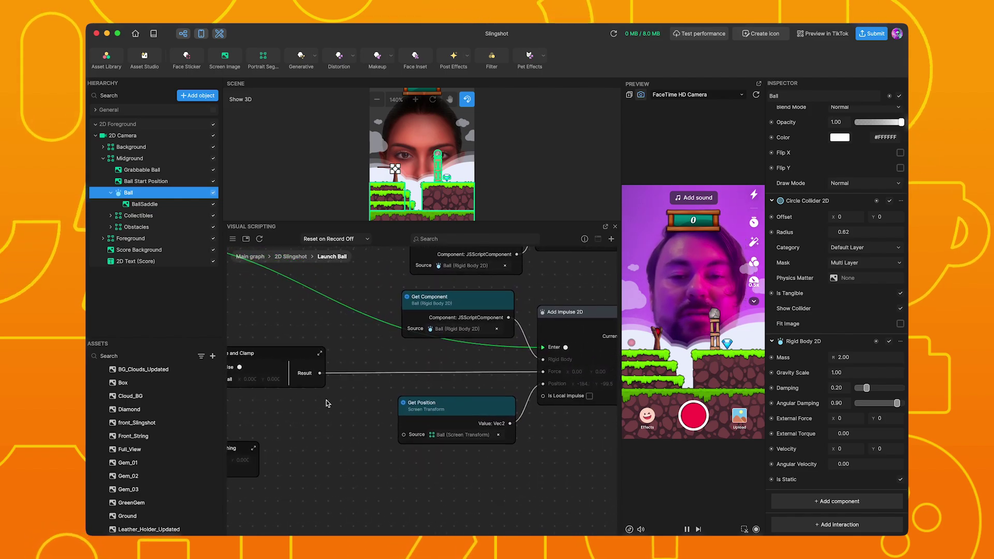
pyautogui.hscroll(4, 518, 471)
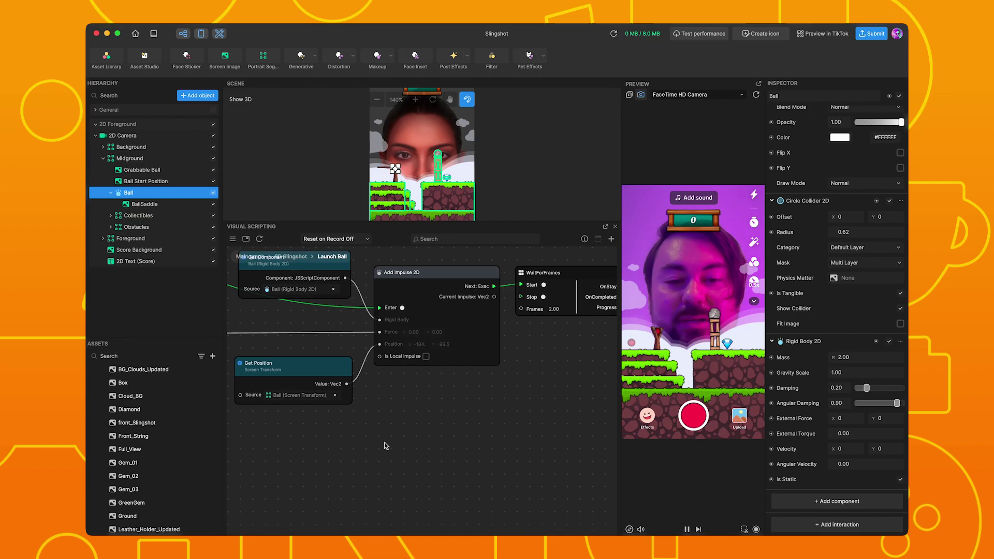
# Step: Add a Physics > Force Controller 2D node beneath Add Impulse 2D
pyautogui.rightClick(469, 437)
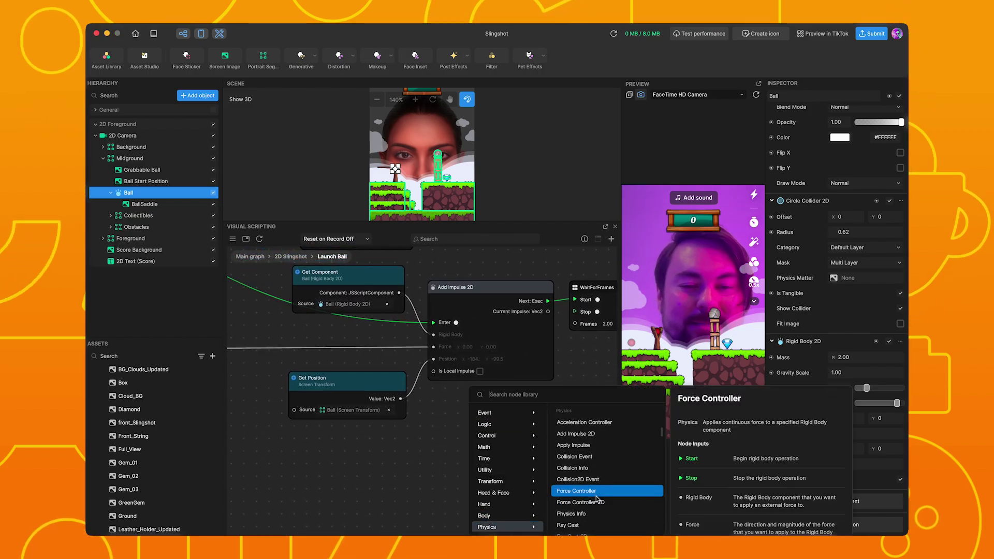
pyautogui.click(609, 505)
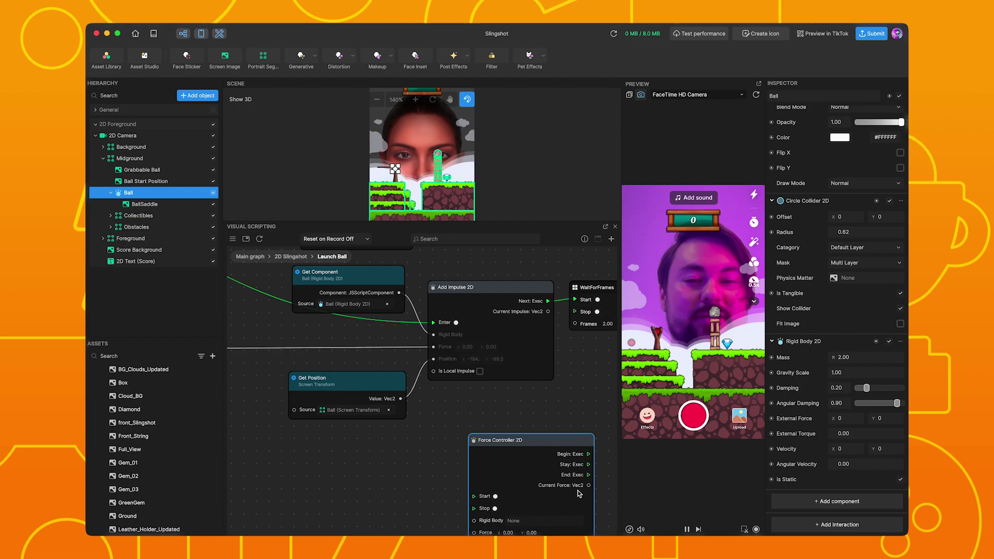
pyautogui.moveTo(548, 446); pyautogui.dragTo(507, 418)
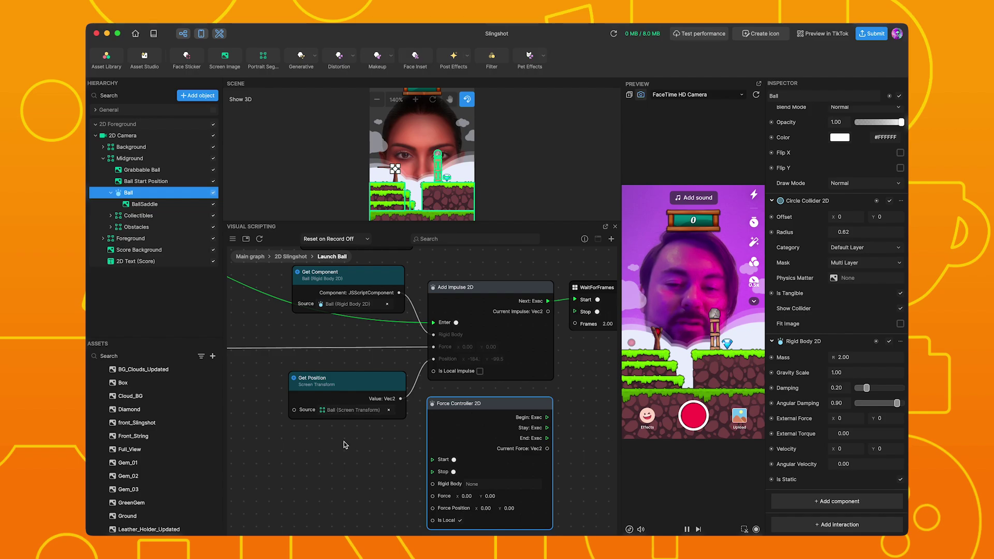
pyautogui.moveTo(512, 405); pyautogui.dragTo(512, 402)
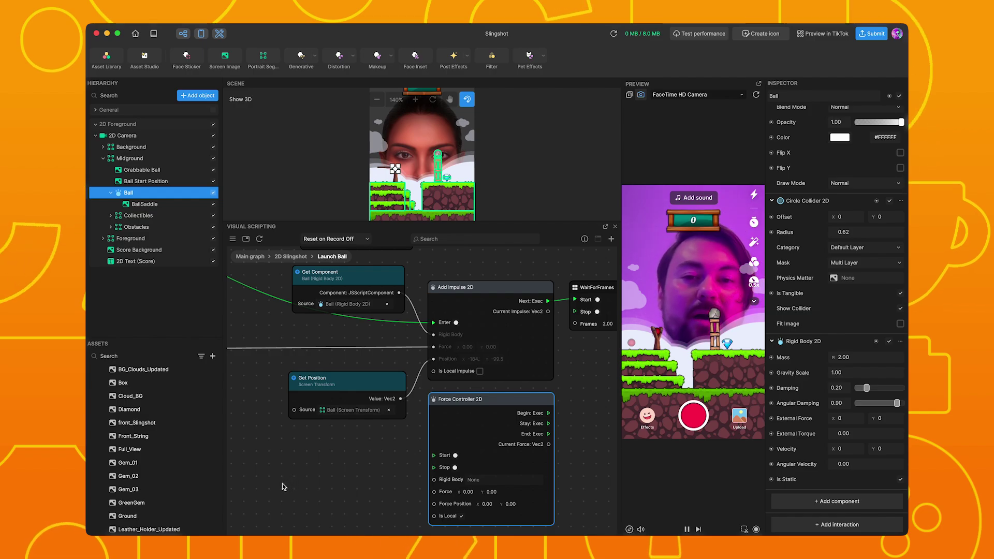
# Step: Inspect Add Impulse 2D's inputs, with Position reading -184, -99.5, beside Prepare Force and Clamp
pyautogui.scroll(-3, 316, 472)
pyautogui.scroll(-2, 317, 475)
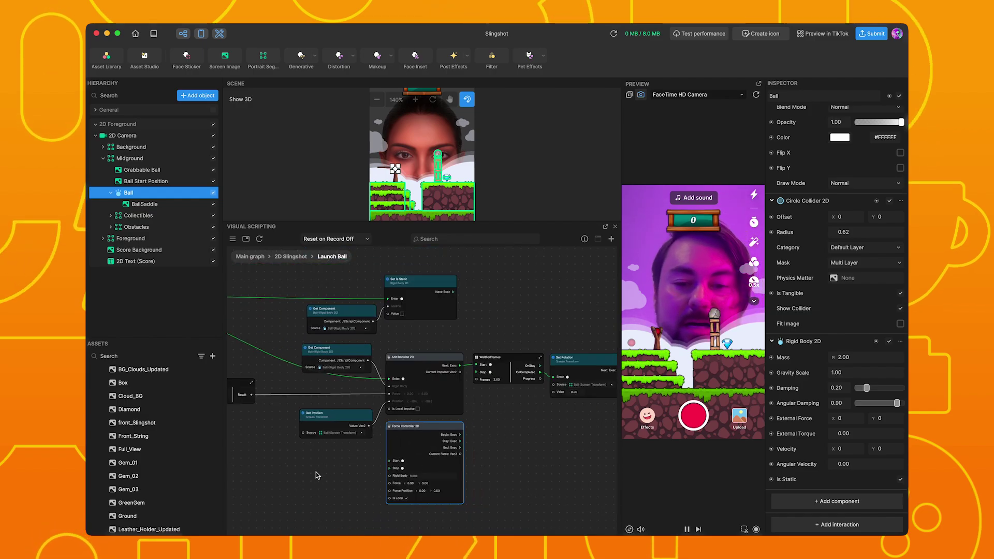
pyautogui.moveTo(318, 475); pyautogui.dragTo(410, 469)
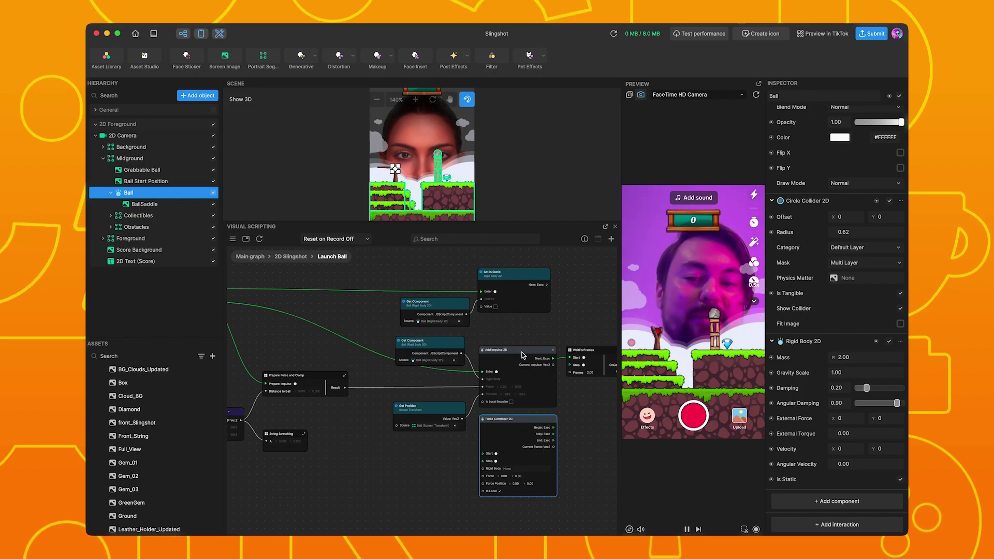
pyautogui.scroll(5, 511, 397)
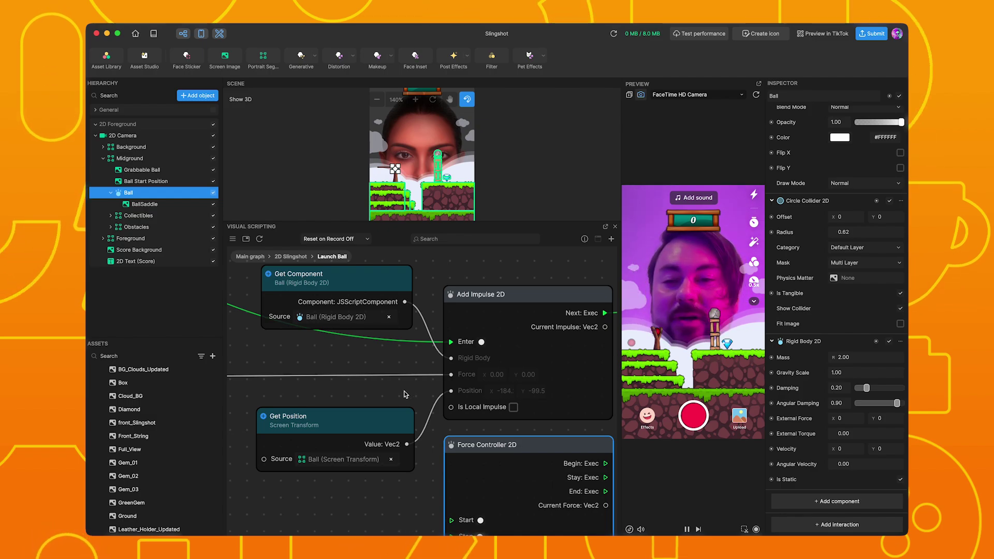
pyautogui.scroll(-2, 404, 395)
pyautogui.scroll(-2, 383, 402)
pyautogui.scroll(-2, 362, 409)
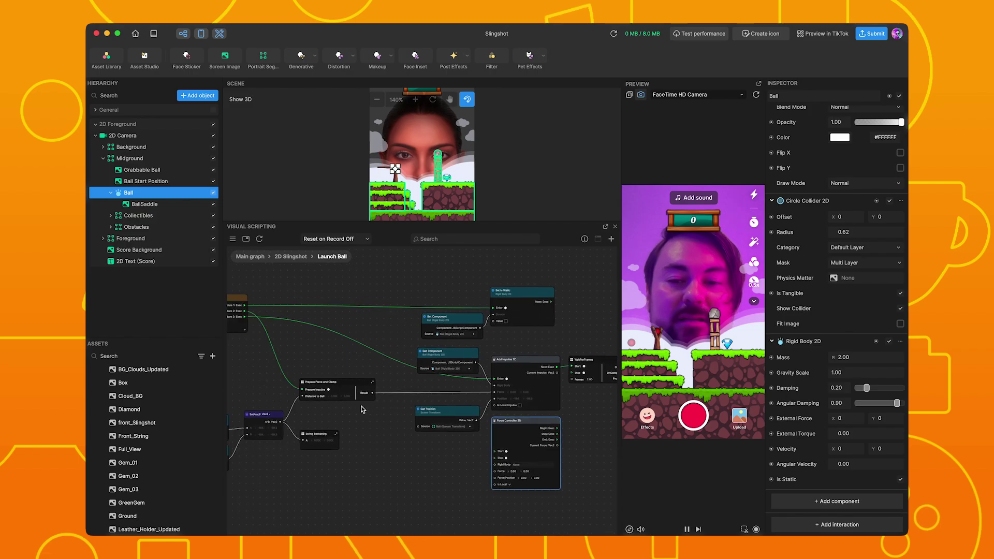
pyautogui.scroll(5, 386, 395)
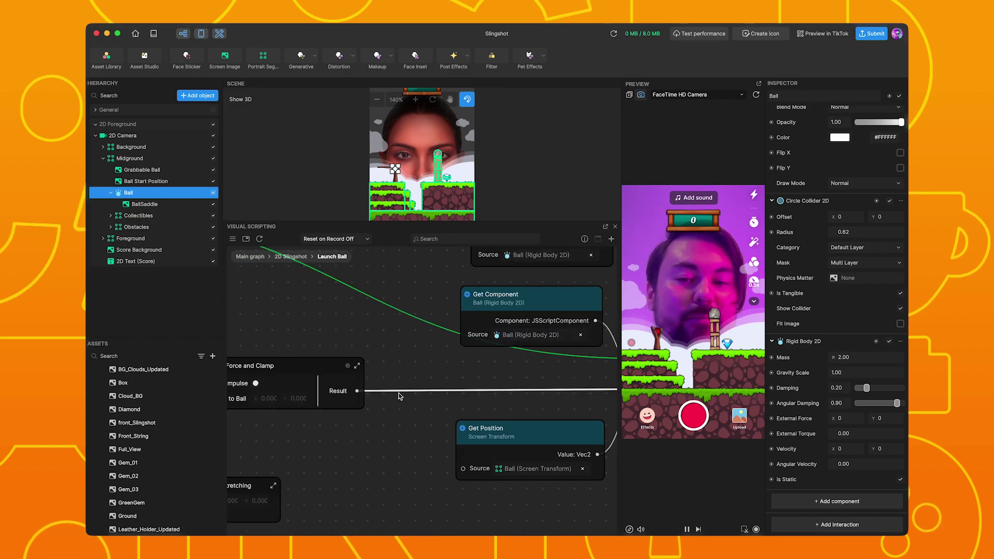
pyautogui.hscroll(5, 332, 407)
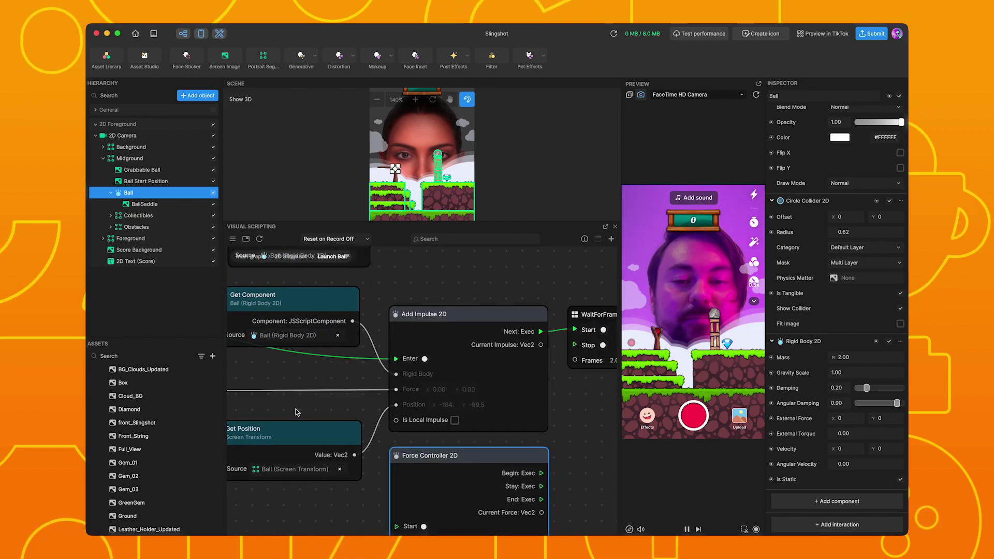
# Step: Select Add Impulse 2D and test-launch the ball, toppling the tower for 300 points
pyautogui.moveTo(523, 320); pyautogui.dragTo(521, 316)
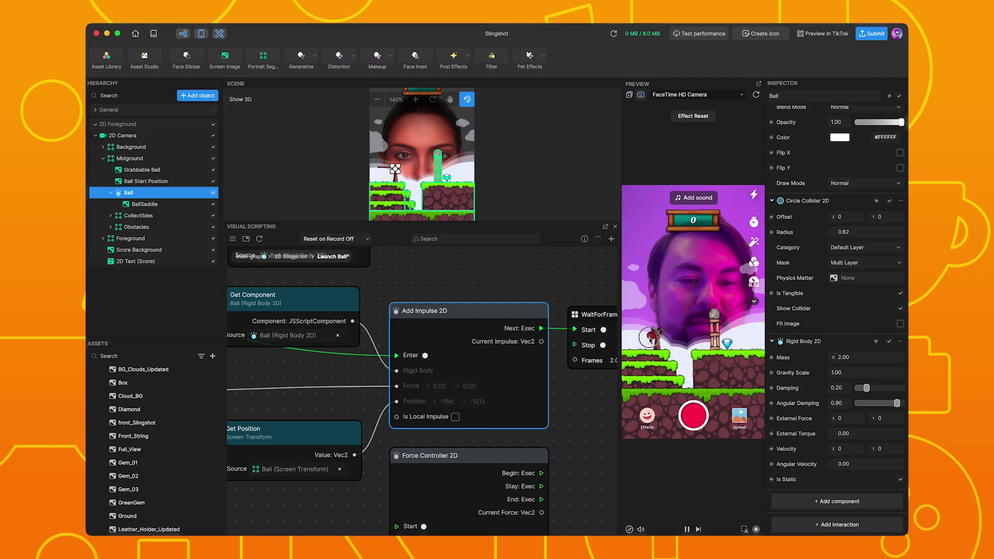
pyautogui.moveTo(637, 348); pyautogui.dragTo(640, 346)
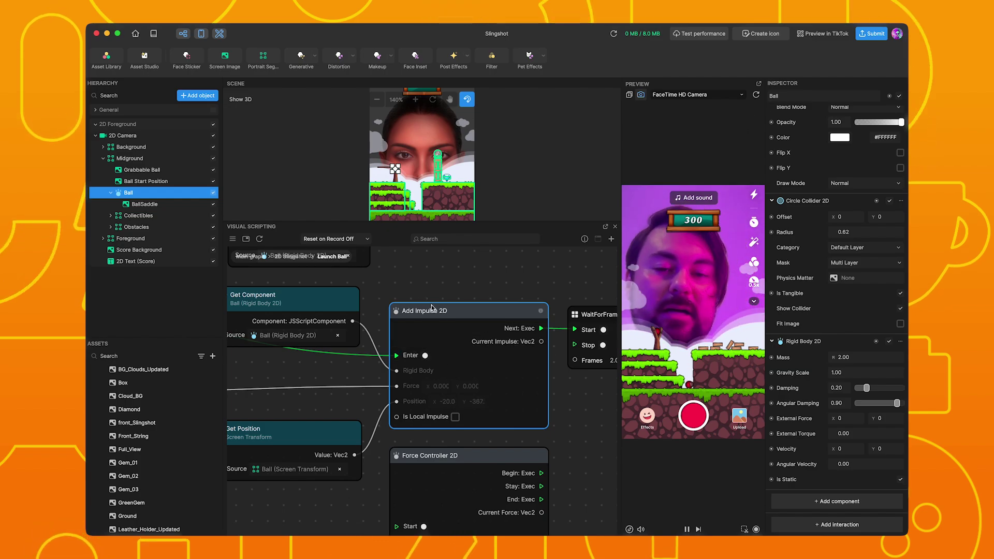
pyautogui.scroll(-2, 445, 290)
pyautogui.scroll(-2, 456, 269)
pyautogui.scroll(-2, 467, 267)
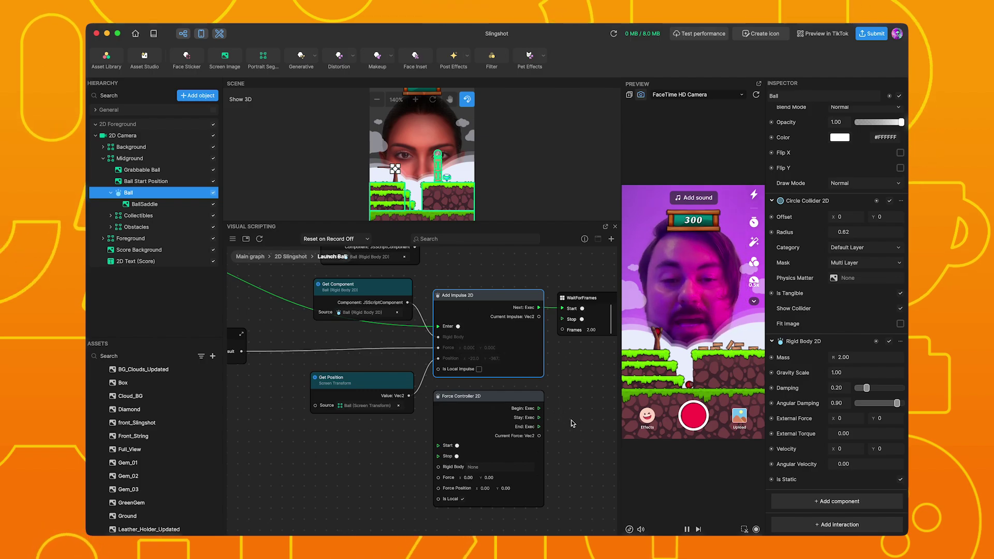
pyautogui.scroll(-3, 570, 420)
pyautogui.scroll(-2, 586, 404)
pyautogui.scroll(2, 513, 413)
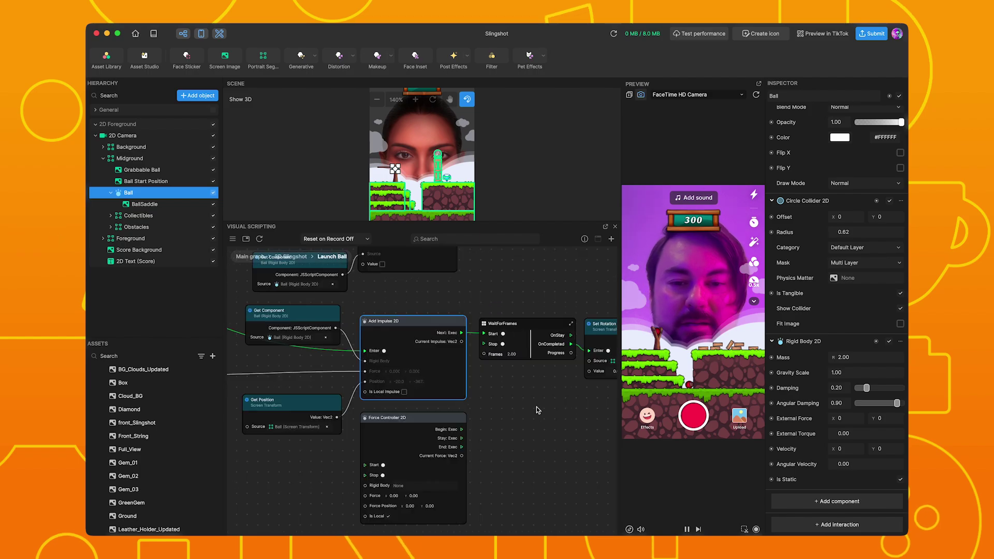
pyautogui.scroll(3, 536, 406)
pyautogui.hscroll(3, 540, 396)
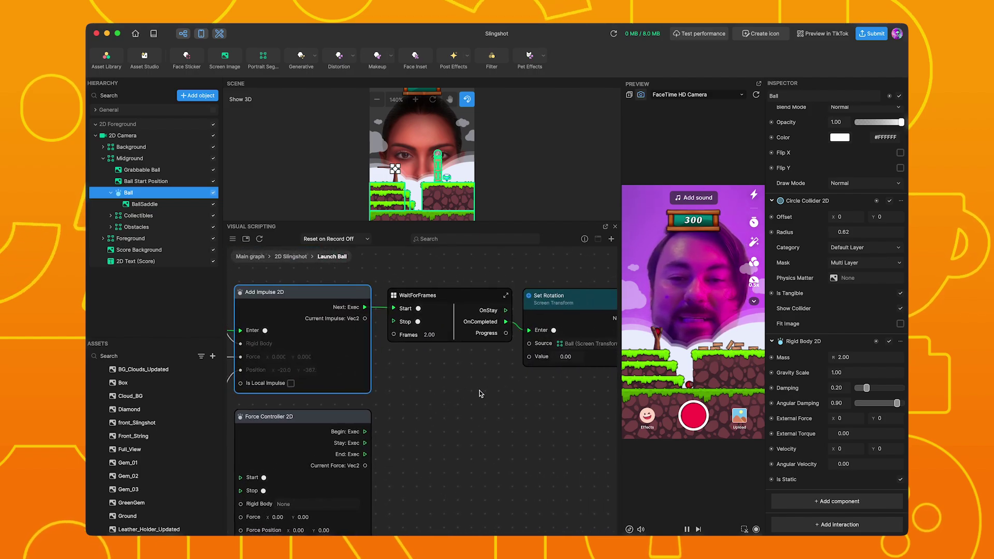
pyautogui.click(276, 293)
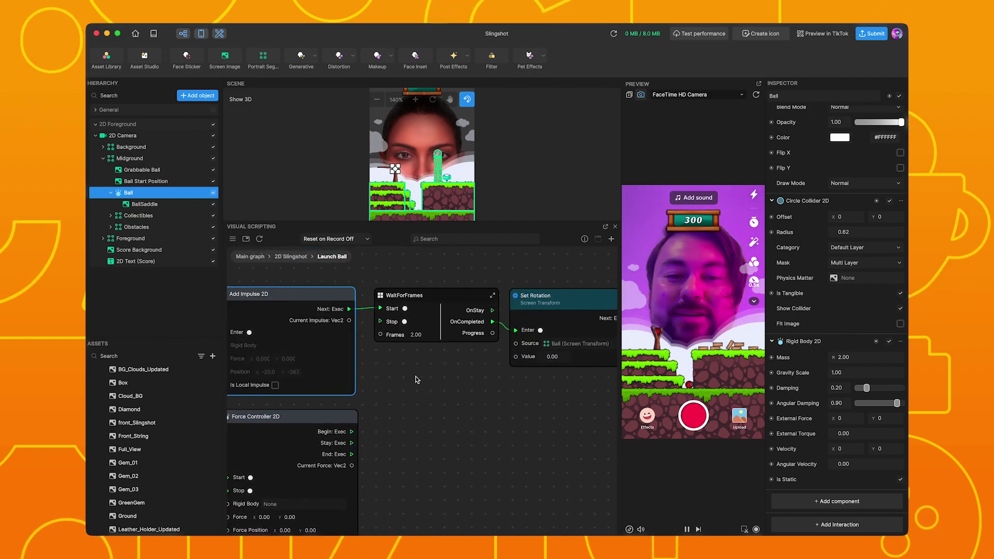
pyautogui.hscroll(3, 300, 332)
pyautogui.scroll(-3, 325, 359)
pyautogui.scroll(3, 396, 363)
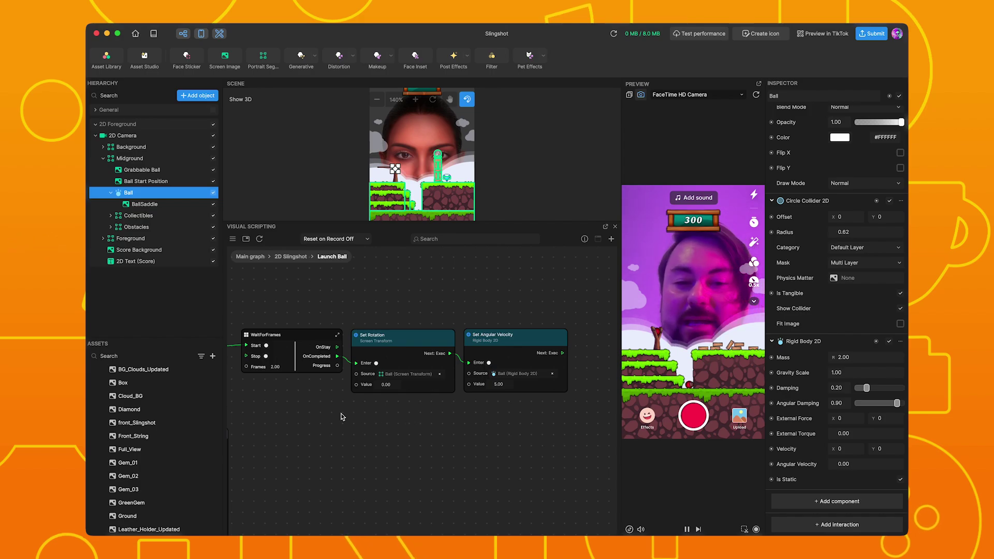
pyautogui.hscroll(-3, 362, 415)
pyautogui.hscroll(2, 531, 423)
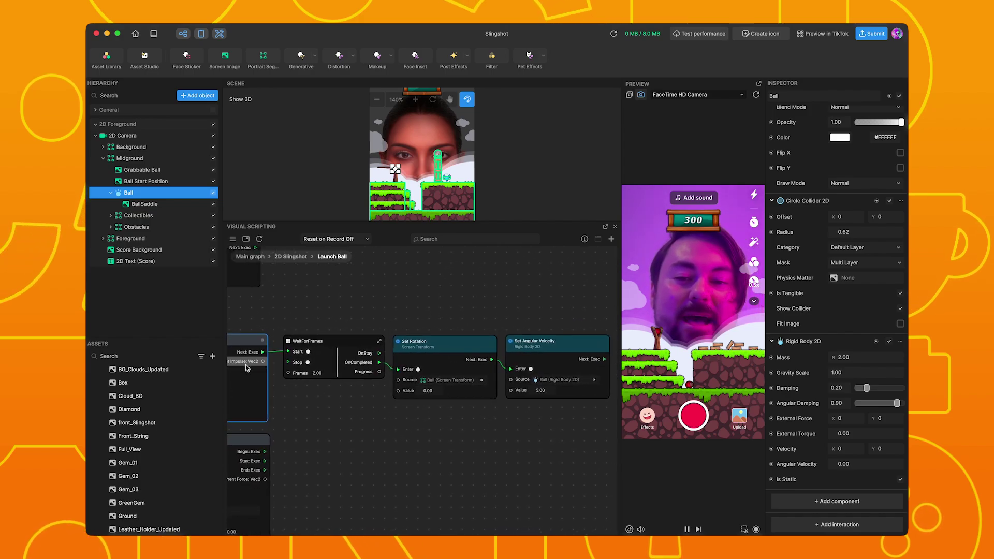
pyautogui.hscroll(2, 502, 421)
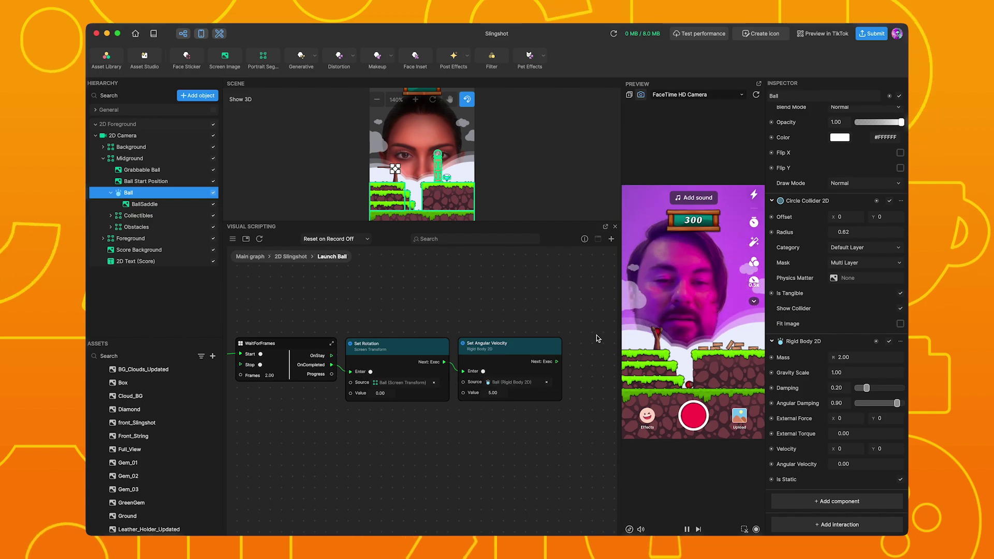
pyautogui.moveTo(639, 348); pyautogui.dragTo(638, 344)
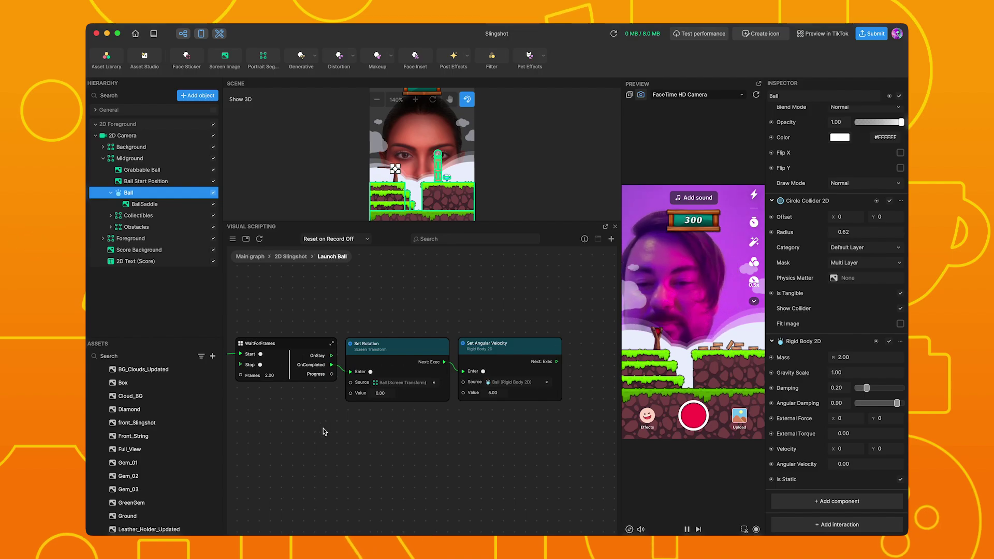
pyautogui.moveTo(323, 428); pyautogui.dragTo(464, 427)
pyautogui.scroll(-3, 464, 427)
pyautogui.scroll(-3, 451, 424)
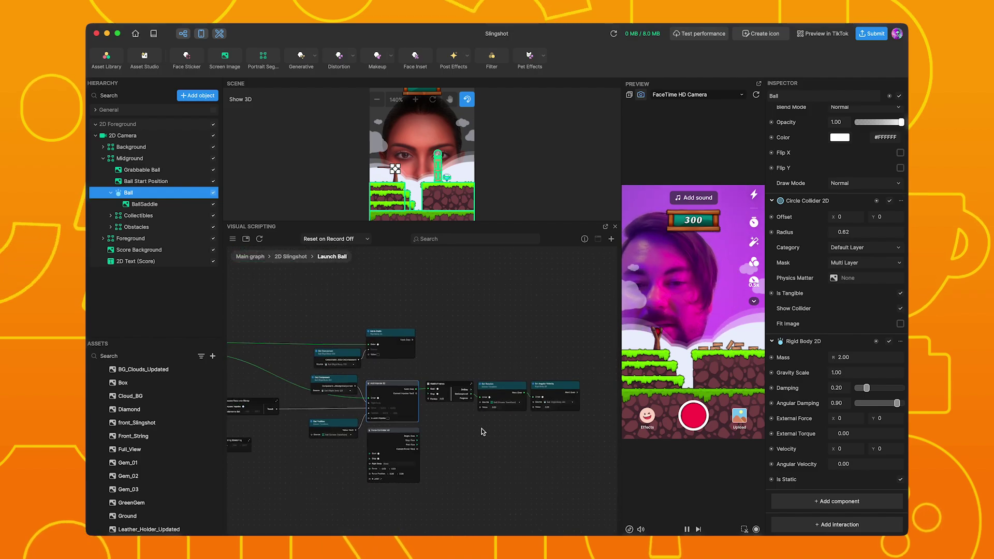
pyautogui.hscroll(-4, 445, 432)
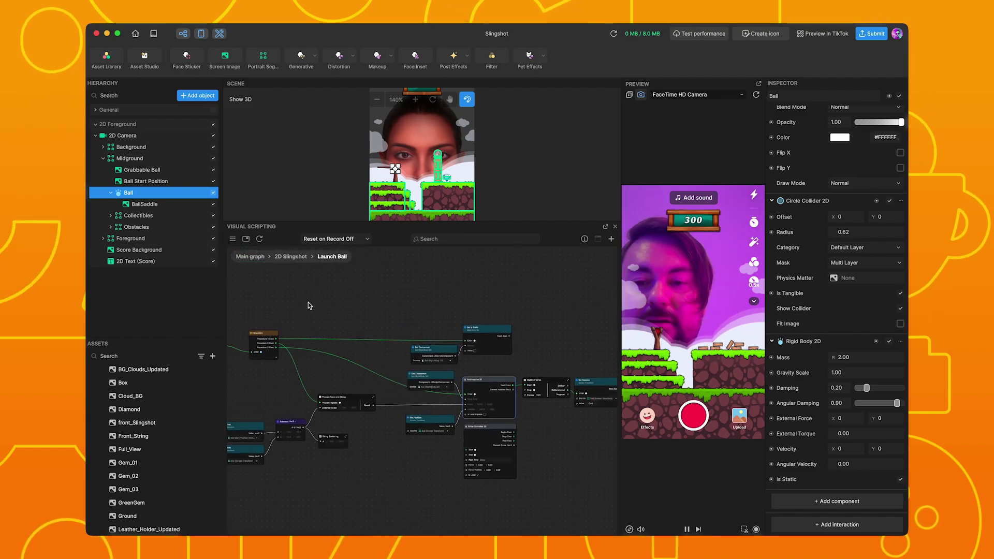
# Step: Pan around the Launch Ball graph, selecting Launch Input, to bring Prepare Force and Clamp into view
pyautogui.moveTo(311, 314); pyautogui.dragTo(424, 303)
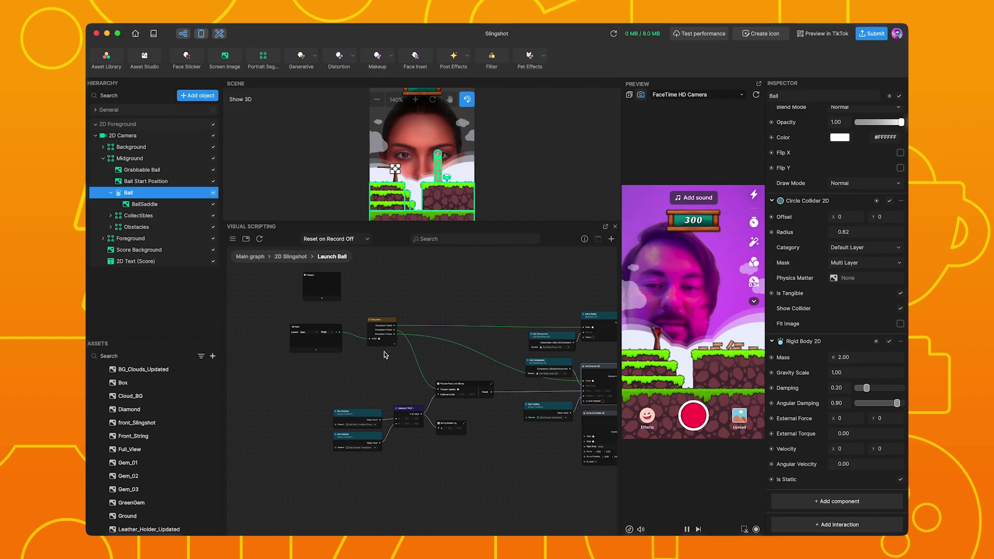
pyautogui.scroll(5, 393, 317)
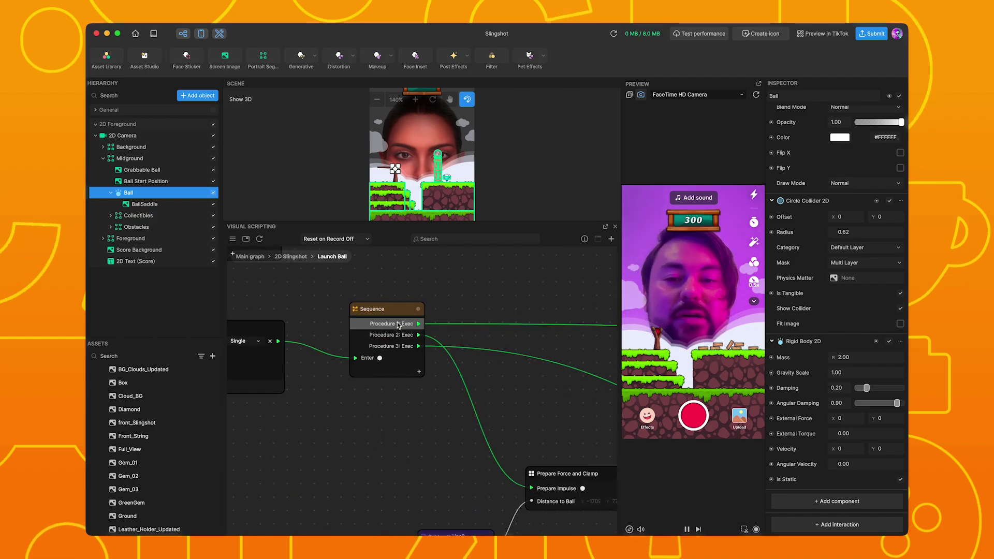
pyautogui.scroll(-4, 405, 365)
pyautogui.hscroll(4, 371, 384)
pyautogui.scroll(2, 340, 367)
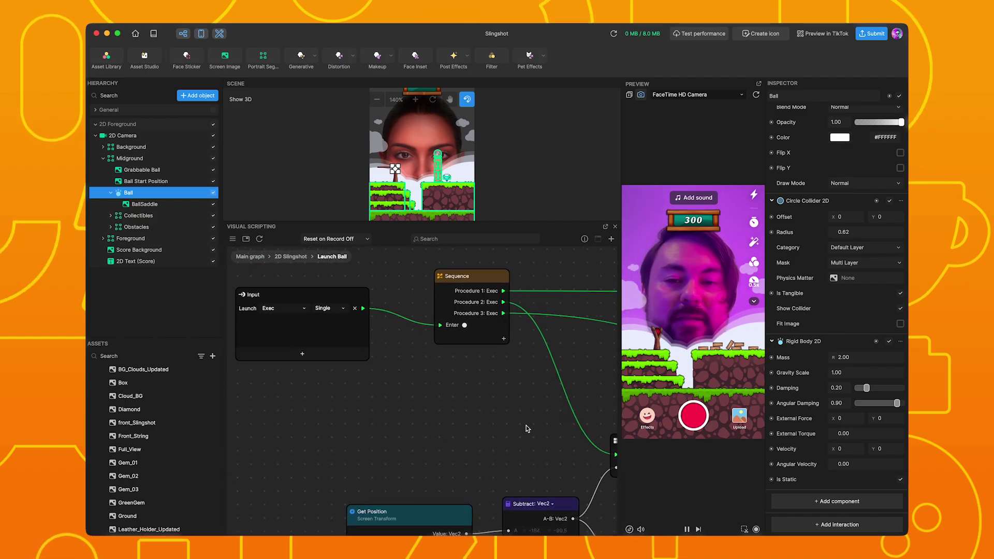
pyautogui.hscroll(-5, 341, 367)
pyautogui.click(330, 285)
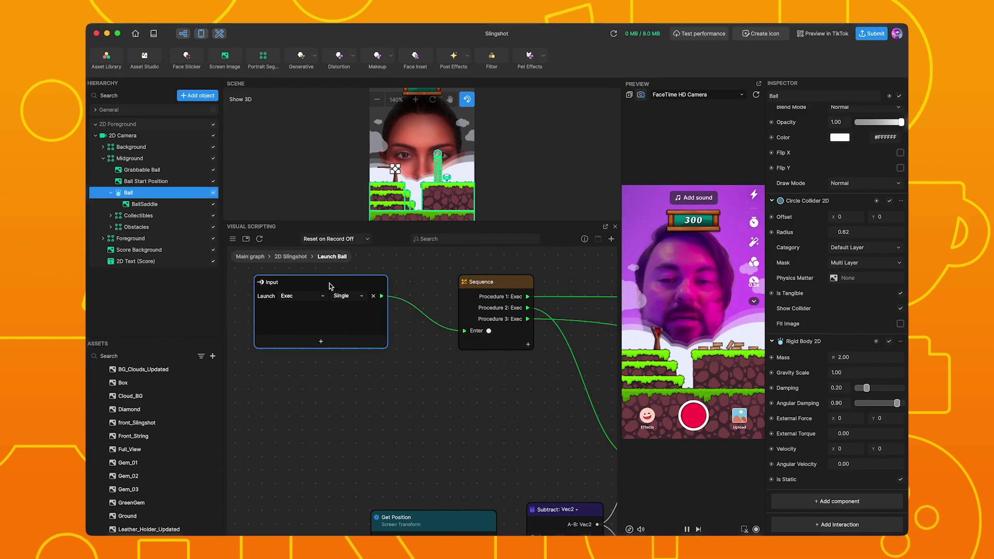
pyautogui.moveTo(502, 397); pyautogui.dragTo(275, 397)
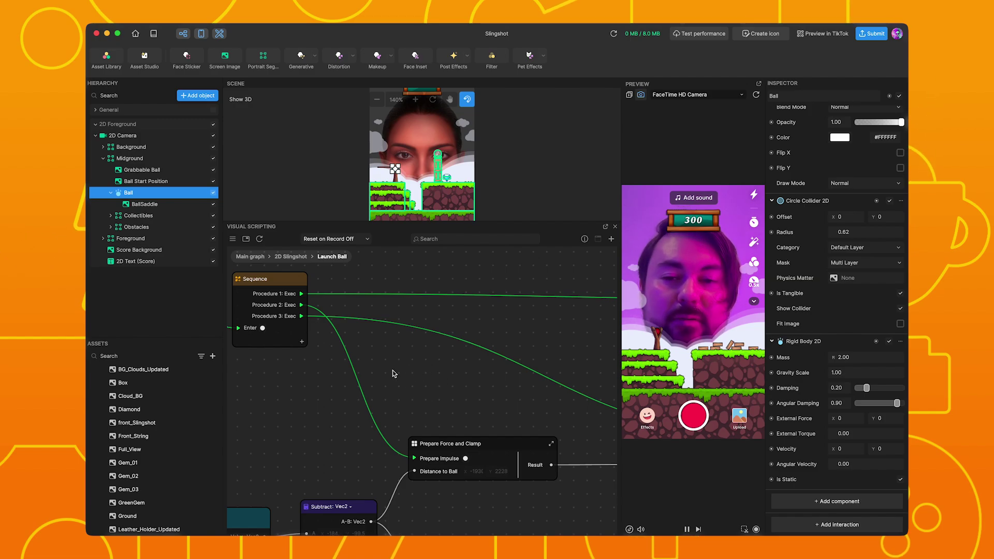
pyautogui.scroll(-3, 425, 391)
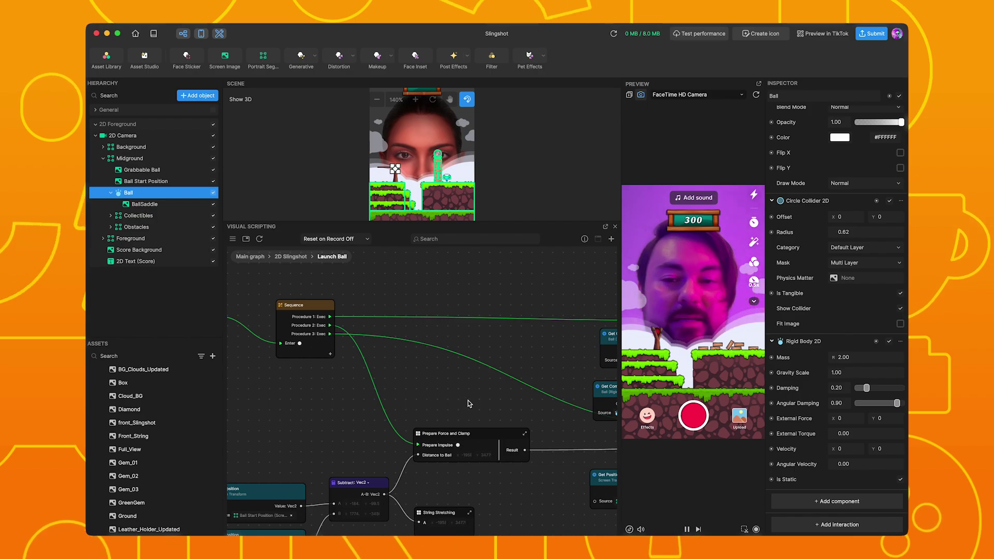
pyautogui.scroll(-2, 373, 402)
pyautogui.scroll(-3, 371, 398)
pyautogui.scroll(5, 373, 402)
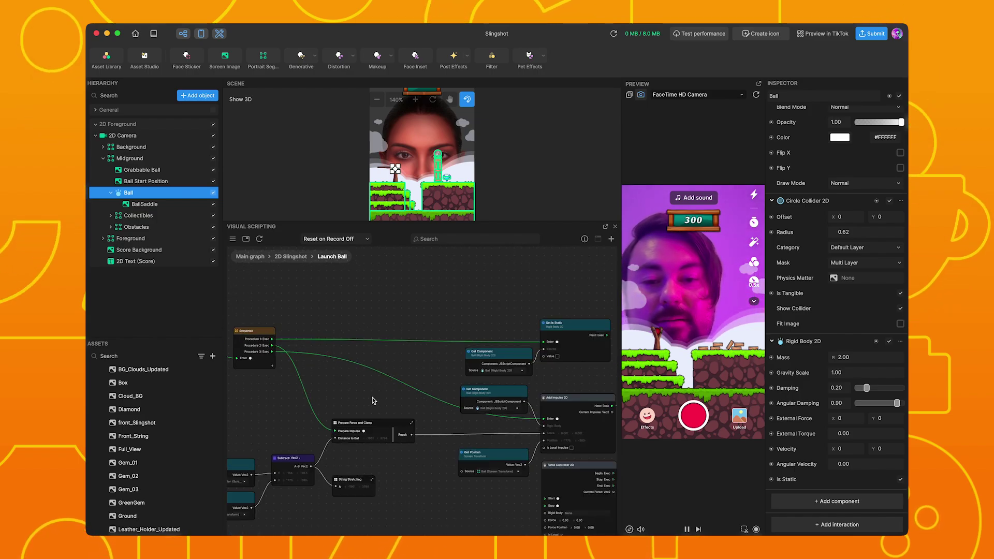
# Step: Move the Set Is Static and Get Component pair up-left above the Sequence node
pyautogui.moveTo(584, 329); pyautogui.dragTo(426, 280)
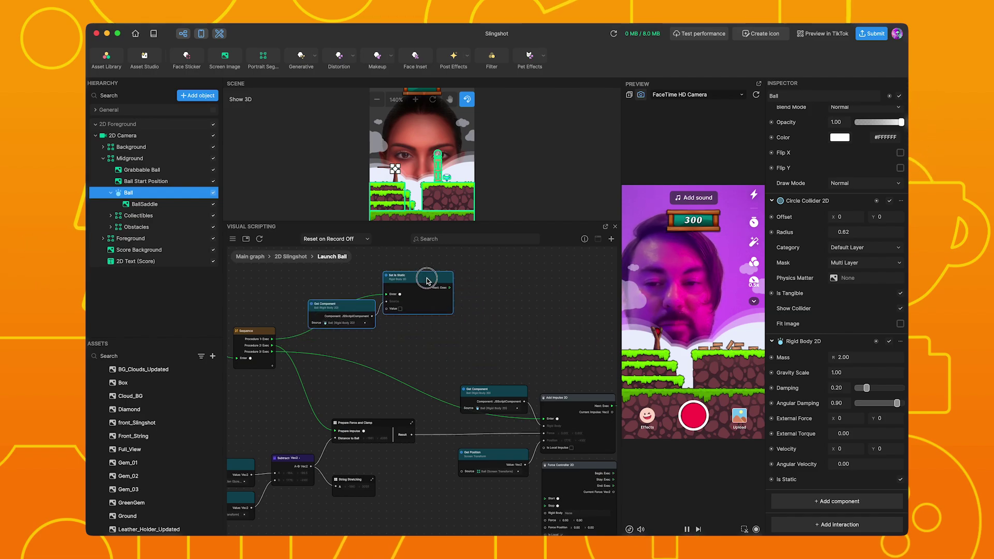
pyautogui.scroll(2, 426, 280)
pyautogui.scroll(2, 477, 332)
pyautogui.scroll(1, 477, 332)
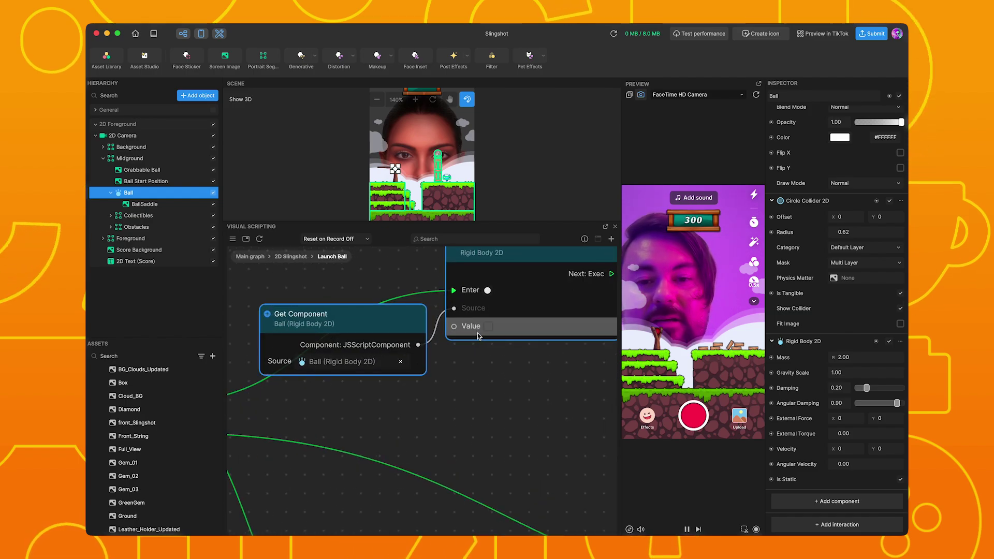
pyautogui.scroll(1, 477, 332)
pyautogui.scroll(1, 466, 373)
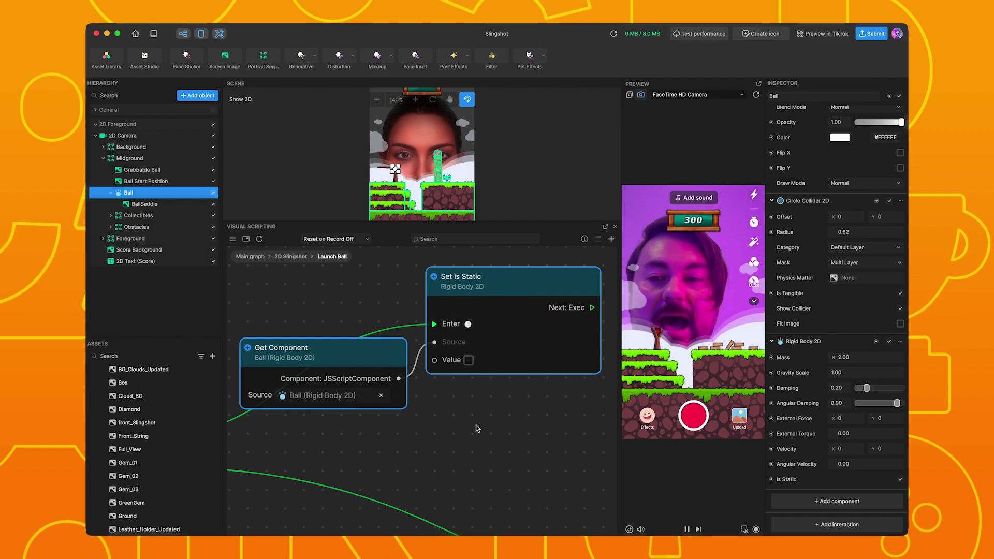
pyautogui.scroll(-3, 482, 425)
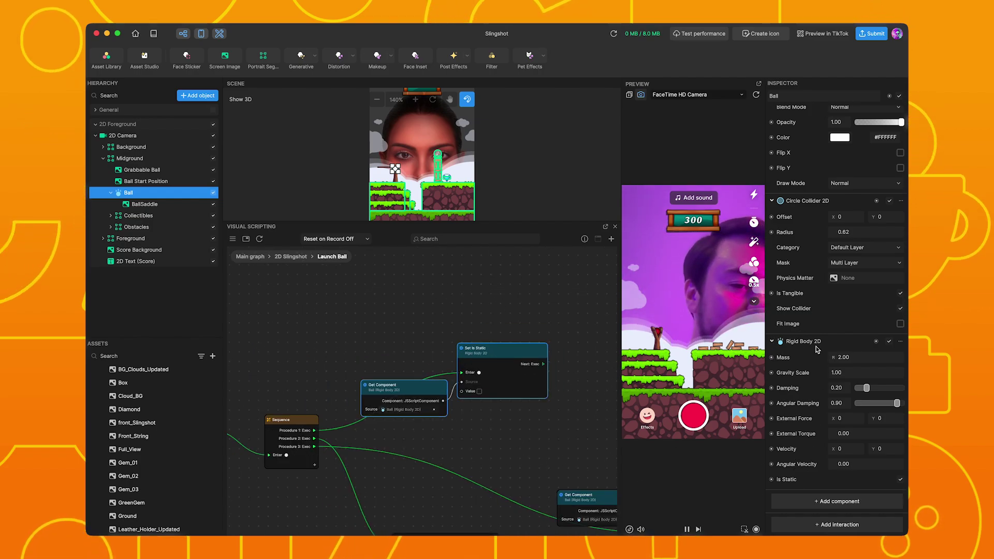
pyautogui.click(772, 481)
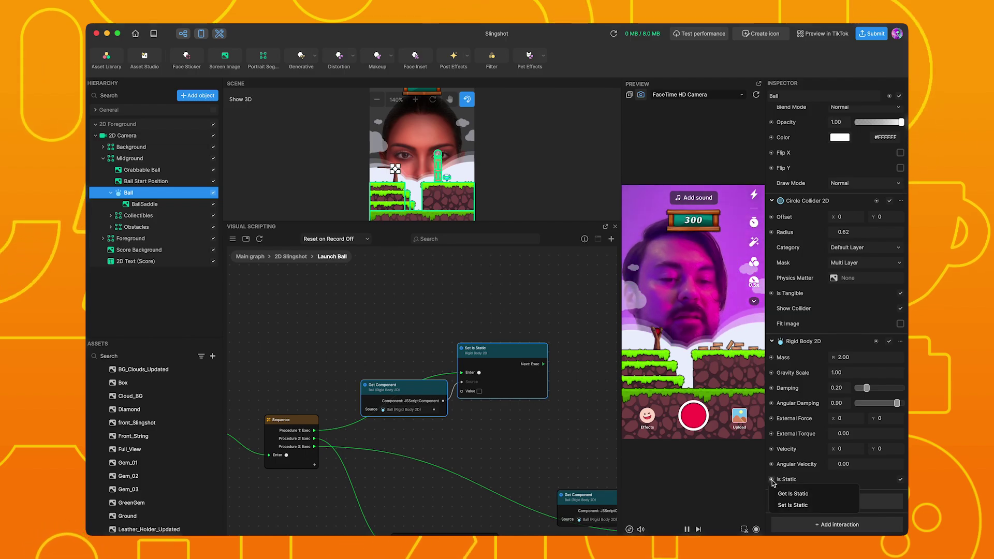
# Step: Add a second Set Is Static node for the Ball's Rigid Body 2D, replacing a mistaken Get Is Static
pyautogui.click(806, 498)
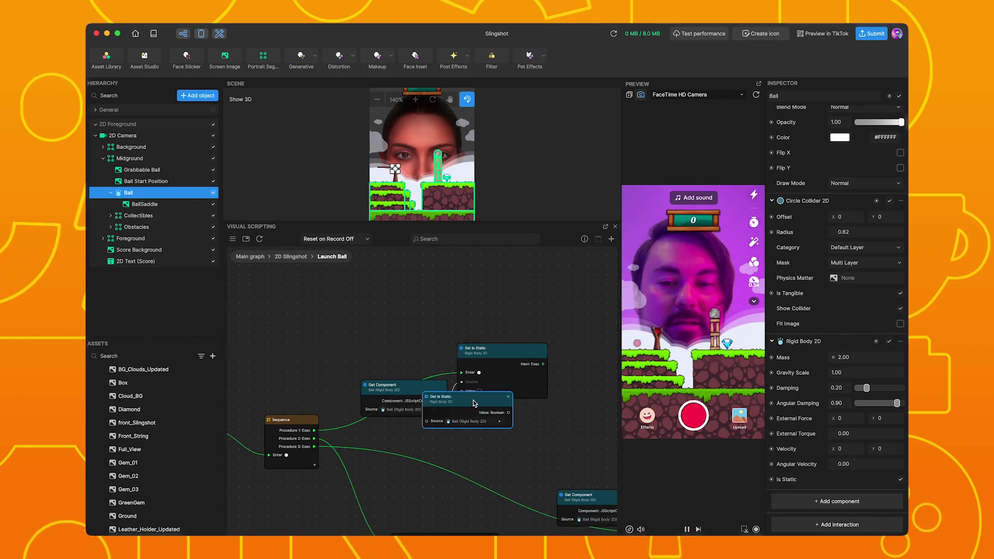
pyautogui.click(517, 416)
pyautogui.moveTo(516, 415); pyautogui.dragTo(512, 313)
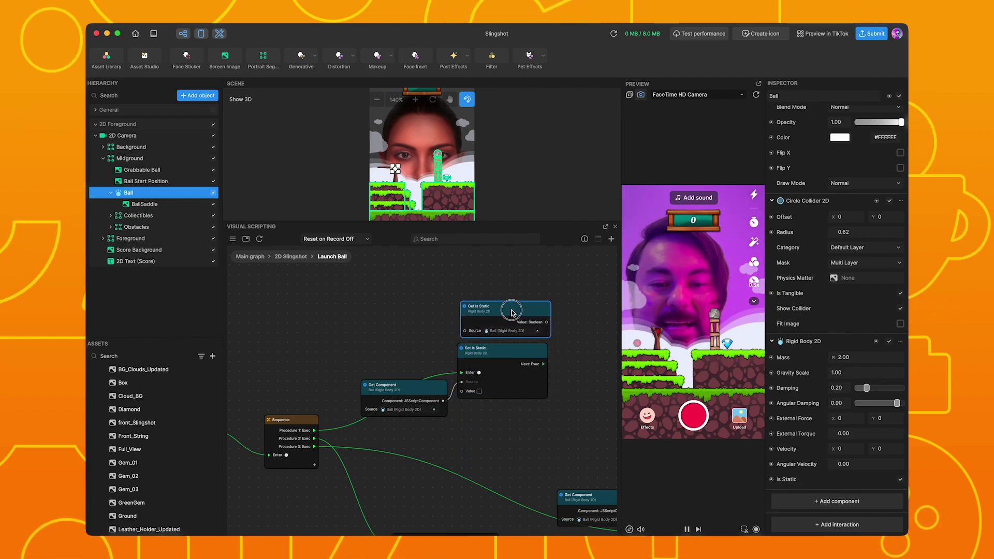
pyautogui.press('Delete')
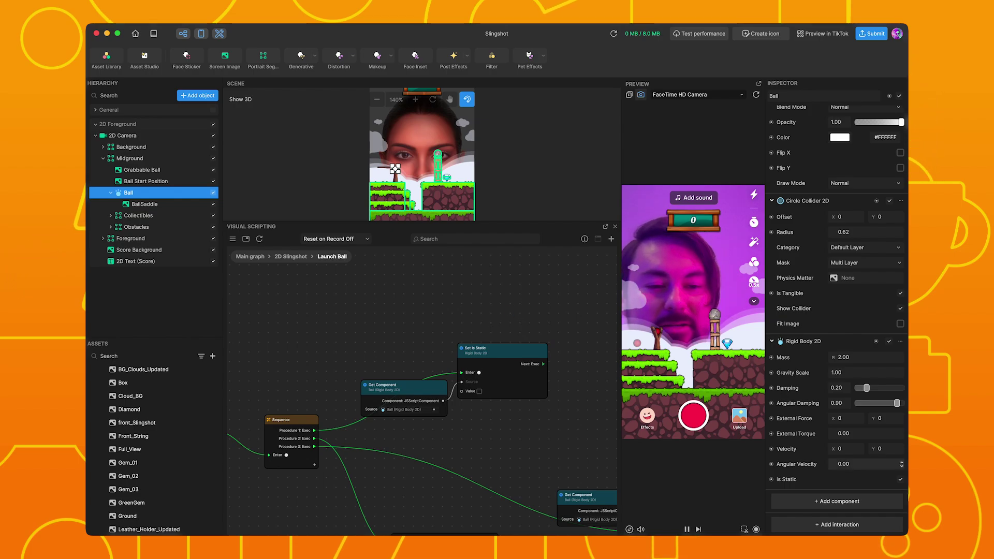
pyautogui.click(772, 480)
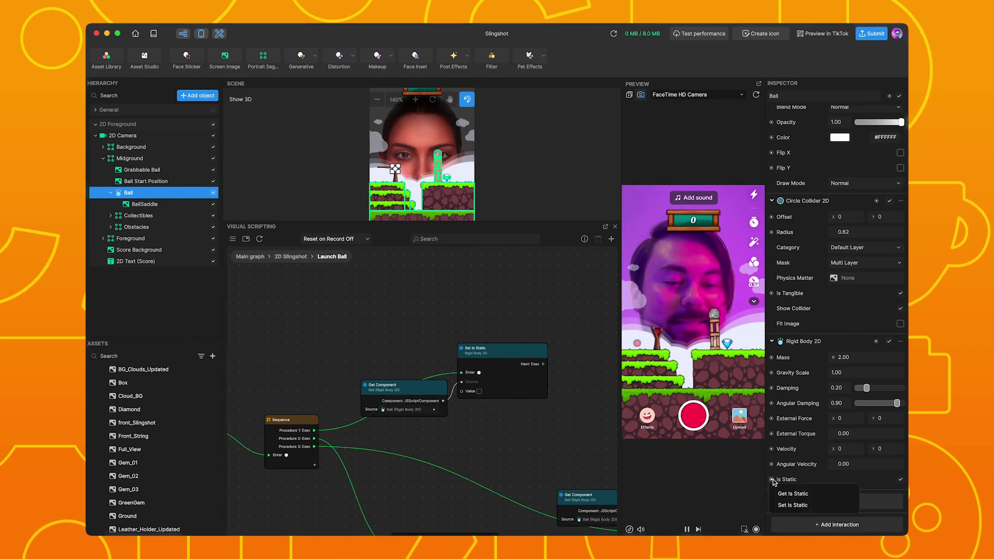
pyautogui.click(810, 506)
pyautogui.moveTo(465, 402); pyautogui.dragTo(498, 411)
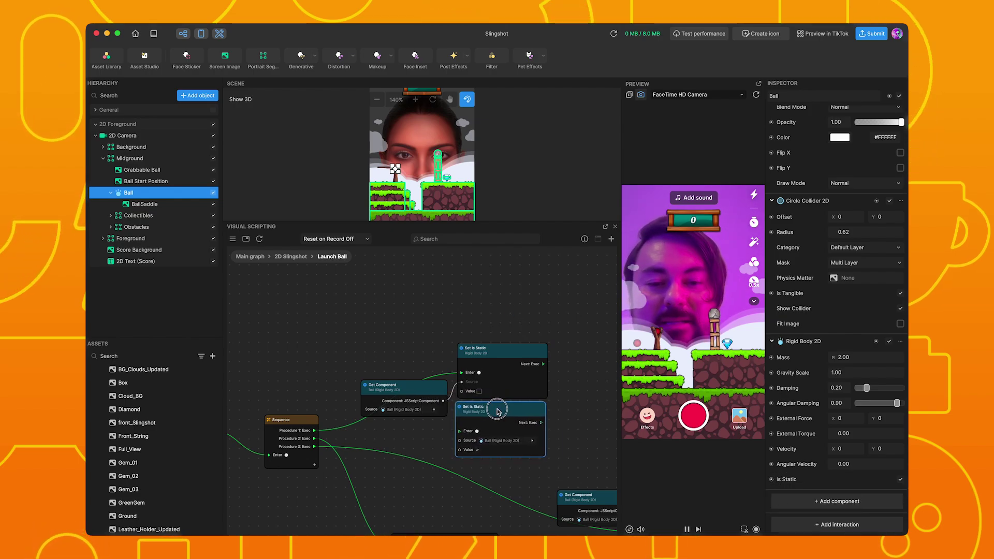
# Step: Settle Get Component just above the Sequence node and nudge the upper Set Is Static slightly up
pyautogui.moveTo(397, 392); pyautogui.dragTo(378, 294)
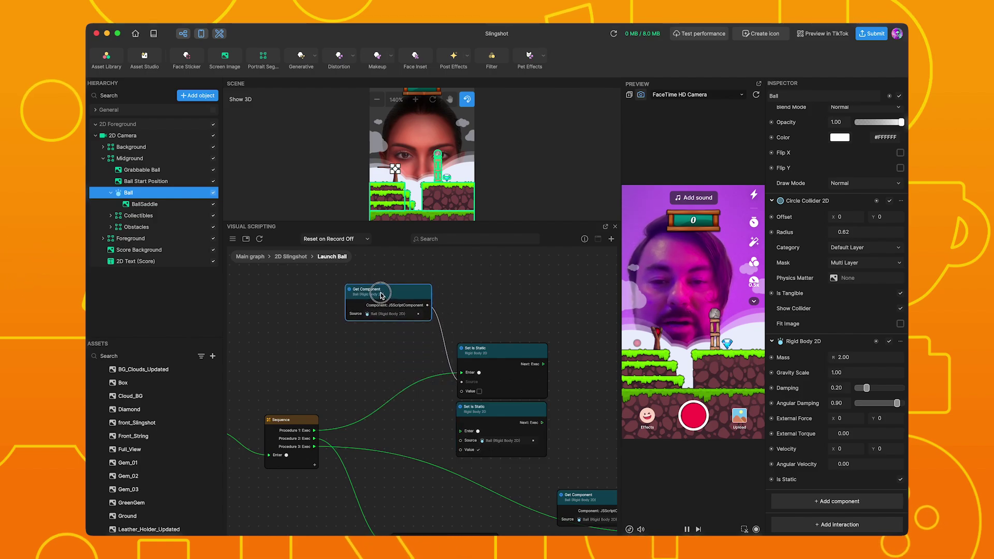
pyautogui.moveTo(378, 294)
pyautogui.mouseDown()
pyautogui.moveTo(371, 315)
pyautogui.moveTo(341, 313)
pyautogui.mouseUp()
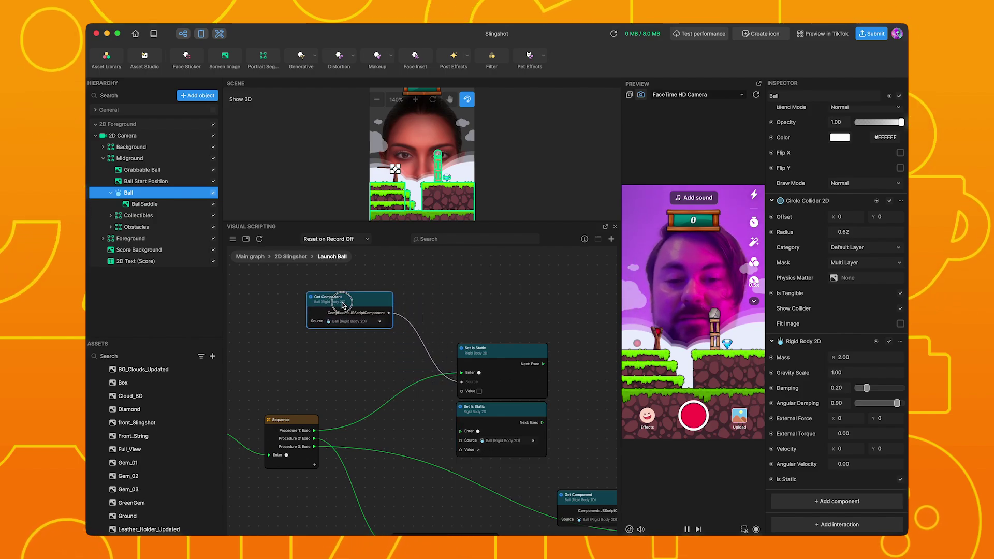
pyautogui.moveTo(356, 313); pyautogui.dragTo(317, 374)
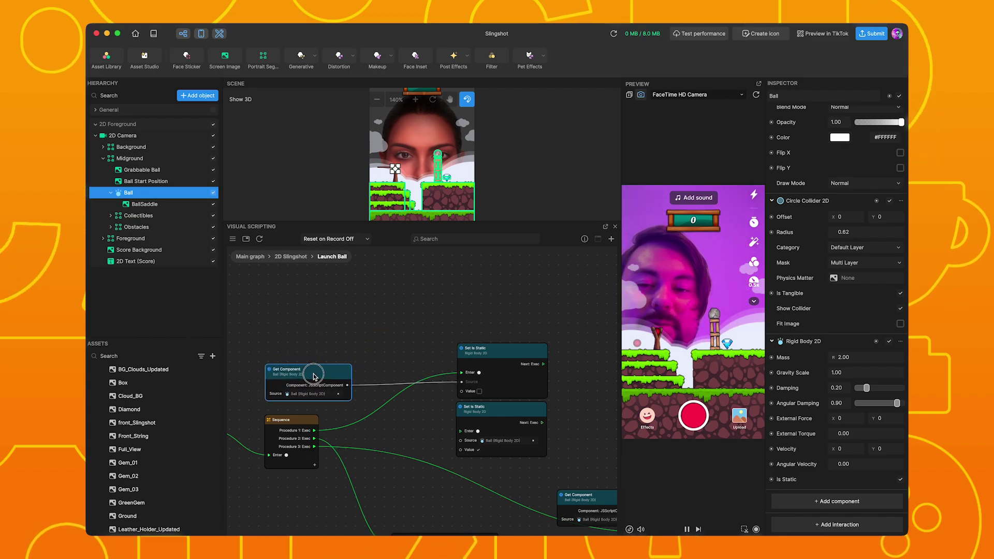
pyautogui.moveTo(317, 375); pyautogui.dragTo(313, 377)
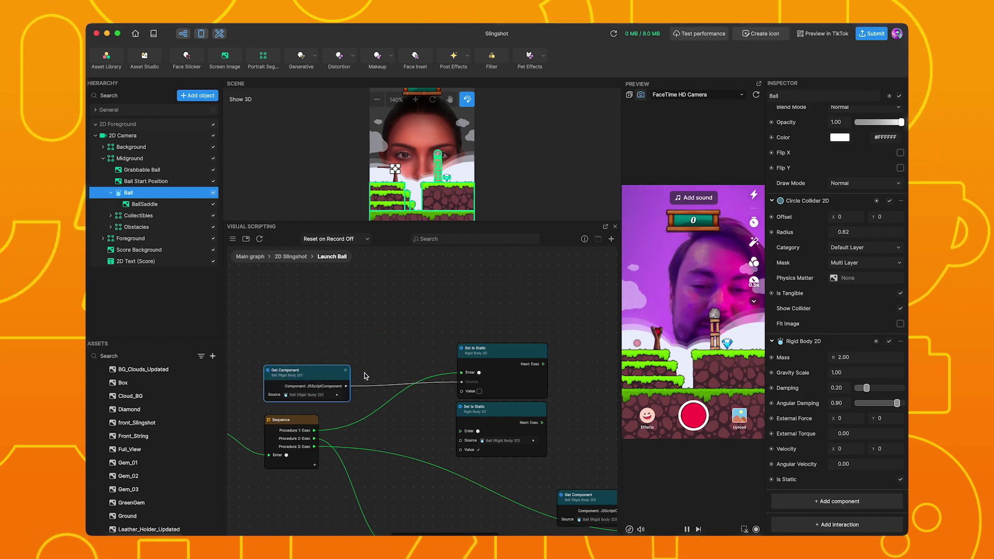
pyautogui.scroll(3, 300, 405)
pyautogui.scroll(2, 304, 403)
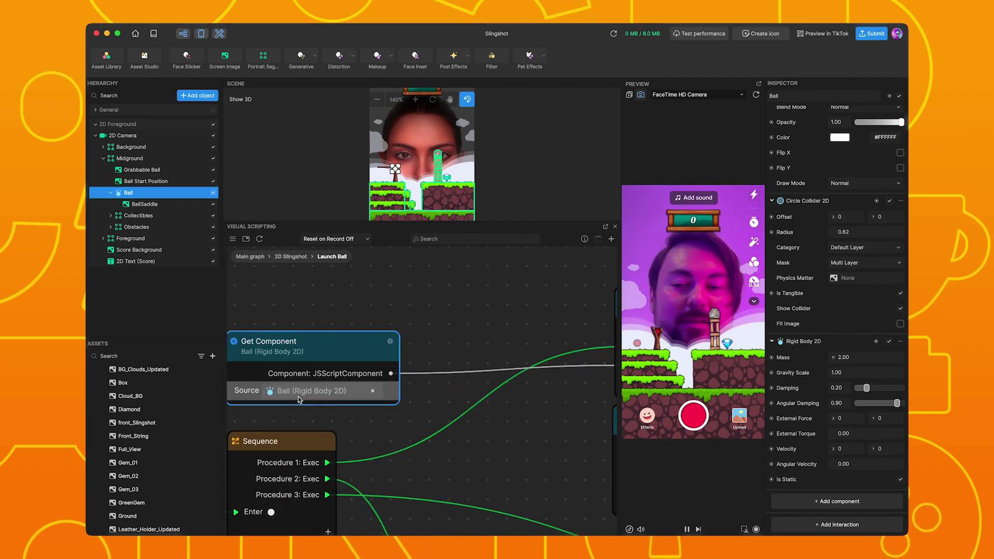
pyautogui.scroll(-3, 304, 397)
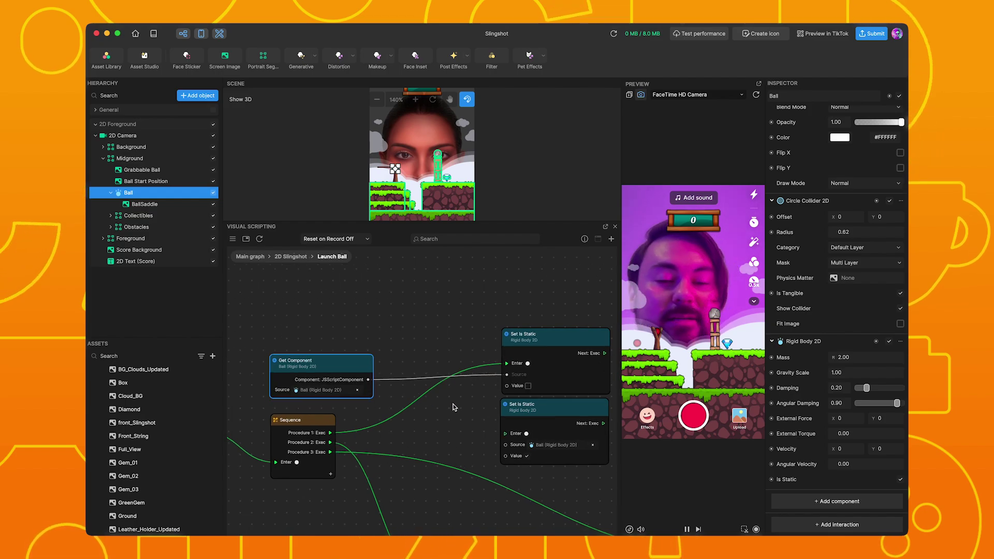
pyautogui.scroll(-1, 446, 415)
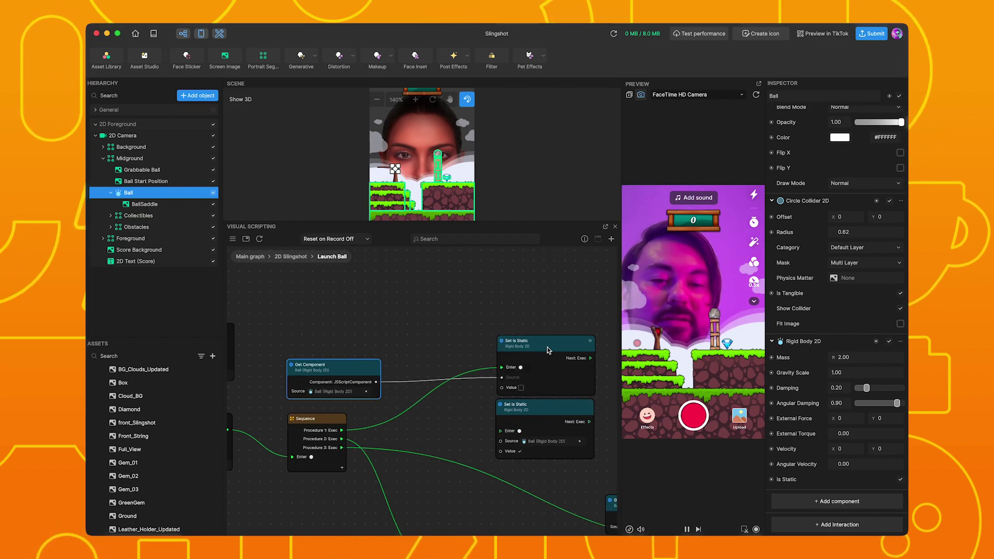
pyautogui.moveTo(547, 348); pyautogui.dragTo(547, 342)
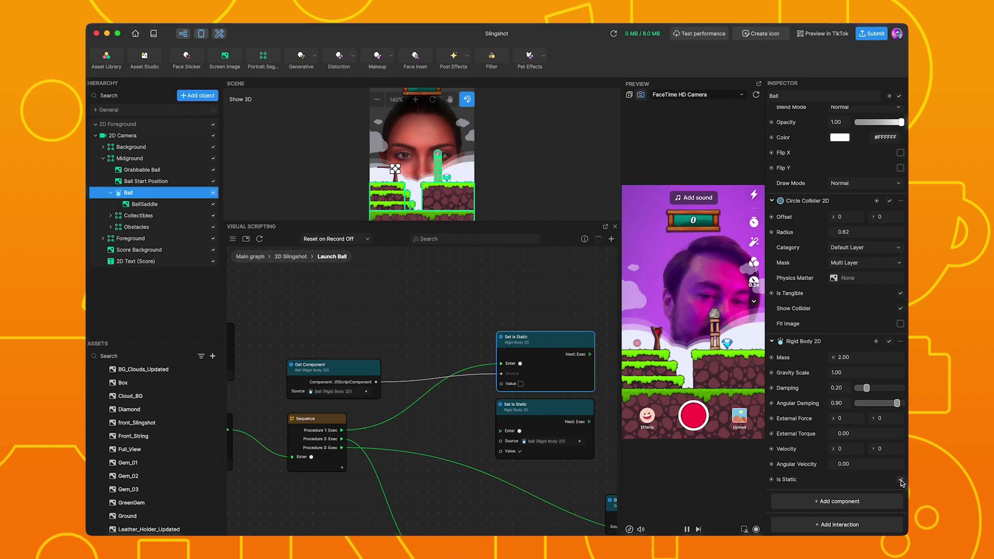
# Step: Untick Is Static in the Ball's Rigid Body 2D Inspector section
pyautogui.click(900, 480)
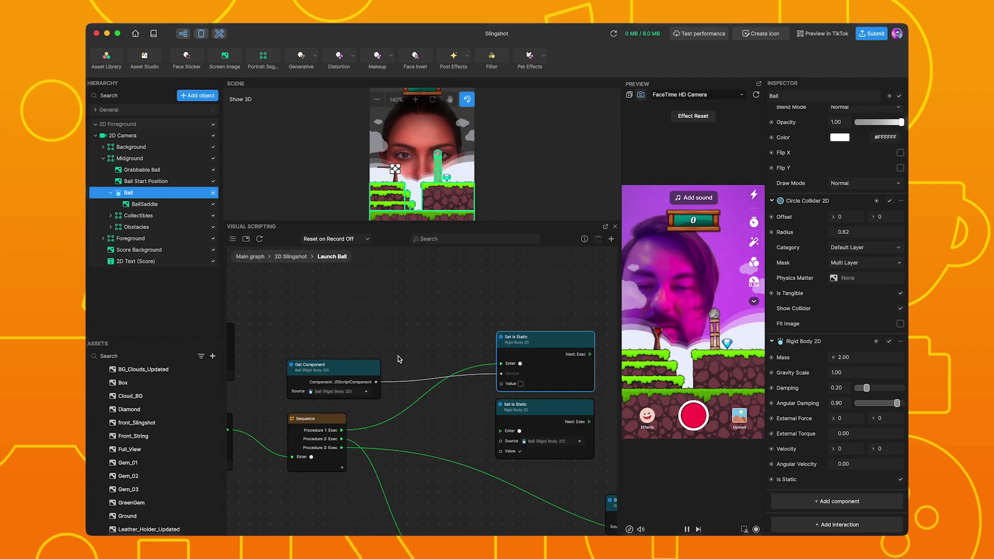
pyautogui.scroll(-5, 398, 360)
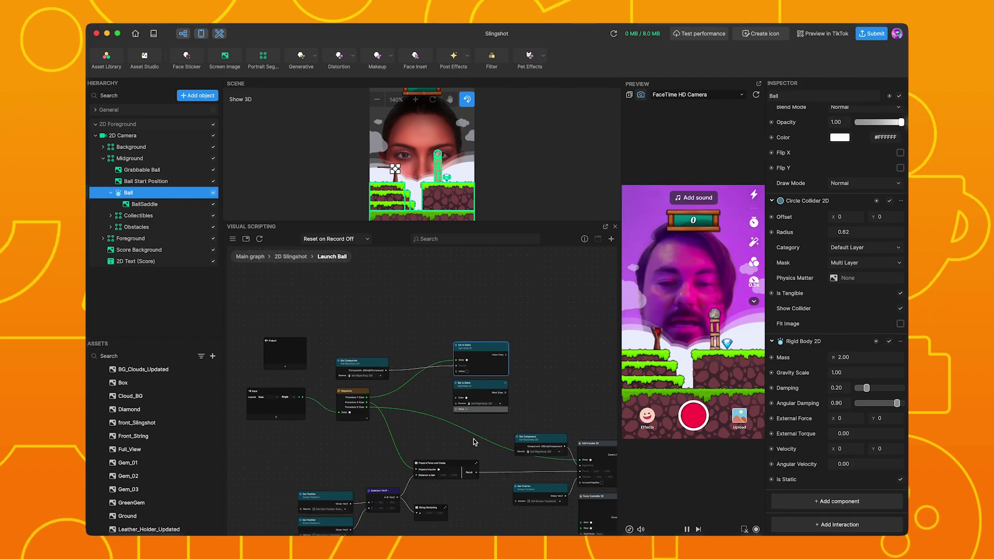
# Step: Pan the Launch Ball graph's input nodes, then return to the parent 2D Slingshot graph
pyautogui.hscroll(5, 493, 396)
pyautogui.scroll(-1, 492, 395)
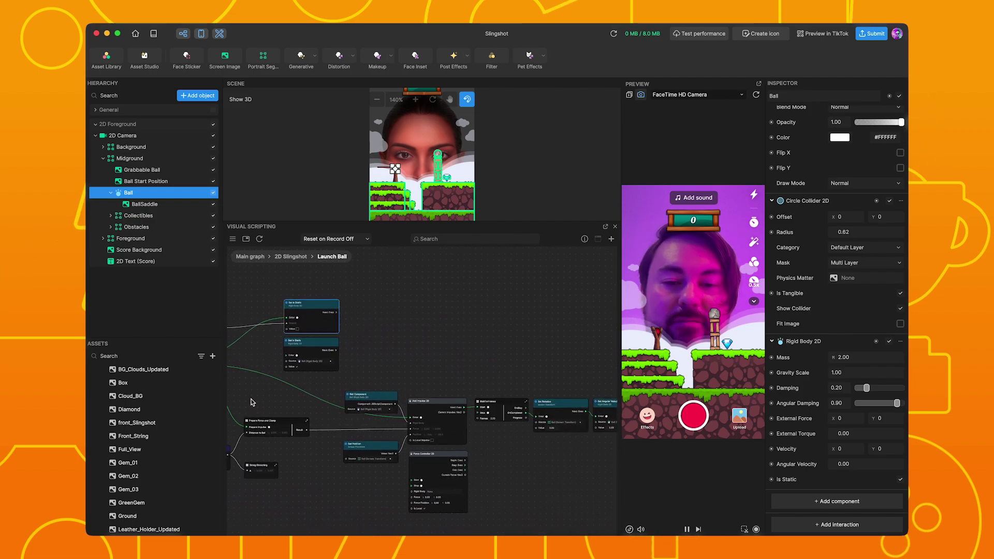
pyautogui.moveTo(253, 404); pyautogui.dragTo(432, 421, button='middle')
pyautogui.click(288, 258)
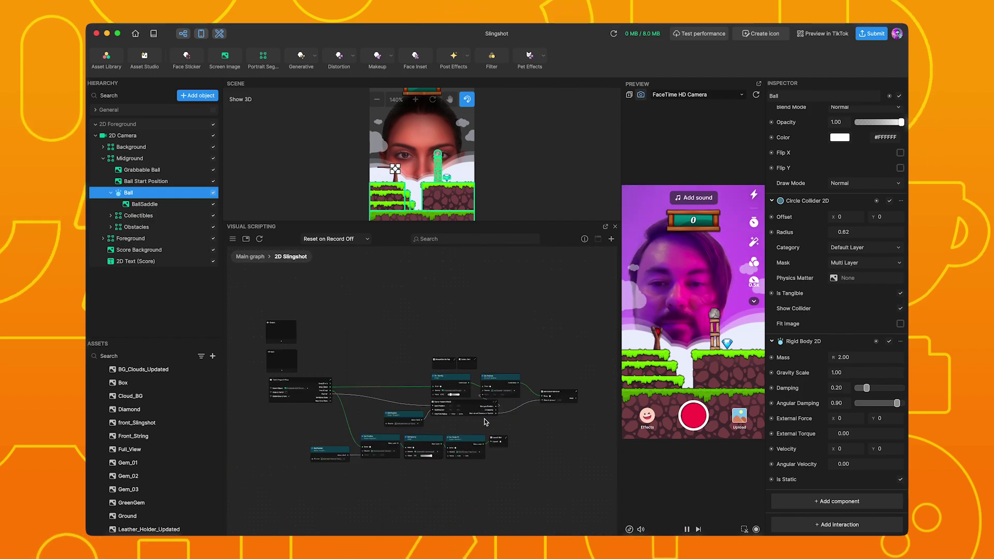
# Step: Locate the Clamp Position (Vec2) node past Touch Drag and Drop and open its subgraph
pyautogui.scroll(5, 486, 422)
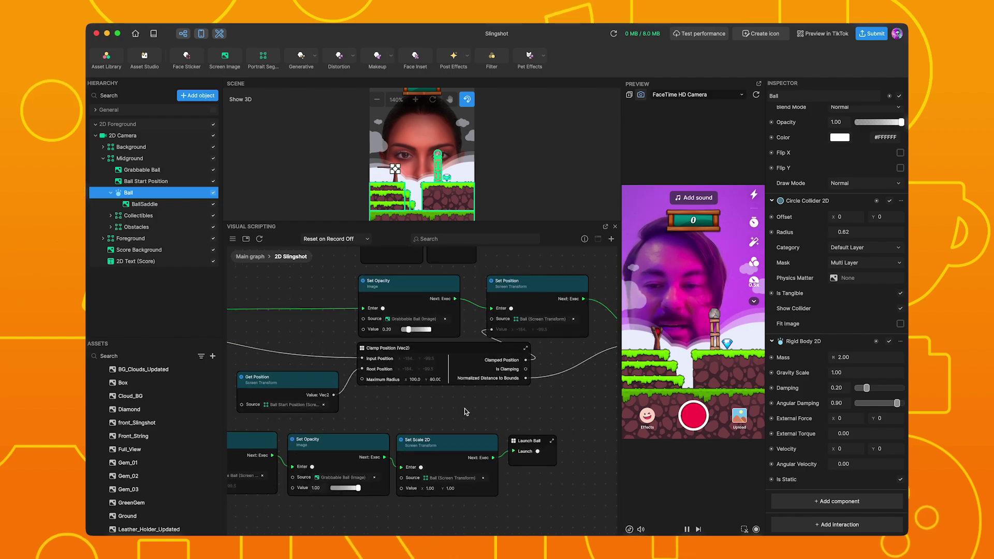
pyautogui.moveTo(465, 408); pyautogui.dragTo(620, 411, button='middle')
pyautogui.moveTo(554, 406); pyautogui.dragTo(635, 417, button='middle')
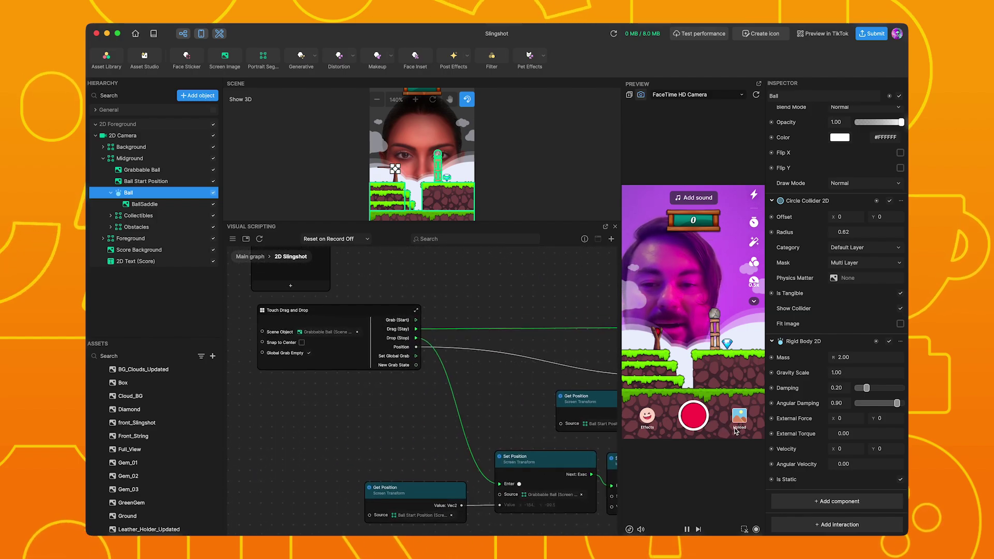
pyautogui.moveTo(466, 414)
pyautogui.mouseDown(button='middle')
pyautogui.moveTo(232, 393)
pyautogui.moveTo(354, 454)
pyautogui.moveTo(395, 455)
pyautogui.moveTo(369, 444)
pyautogui.mouseUp(button='middle')
pyautogui.moveTo(263, 367)
pyautogui.mouseDown(button='middle')
pyautogui.moveTo(523, 337)
pyautogui.moveTo(370, 398)
pyautogui.mouseUp(button='middle')
pyautogui.click(404, 386)
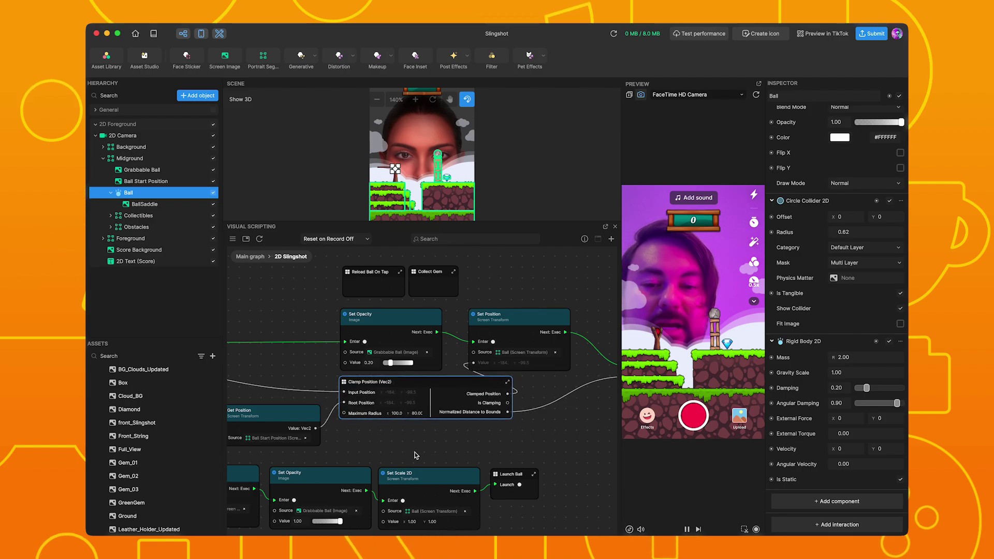
pyautogui.moveTo(414, 455); pyautogui.dragTo(418, 454, button='middle')
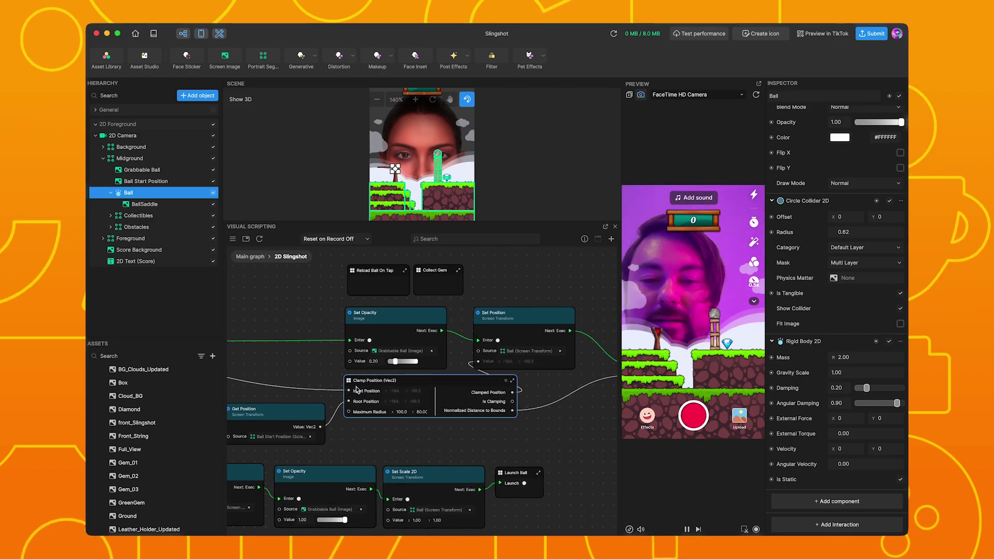
pyautogui.moveTo(373, 382)
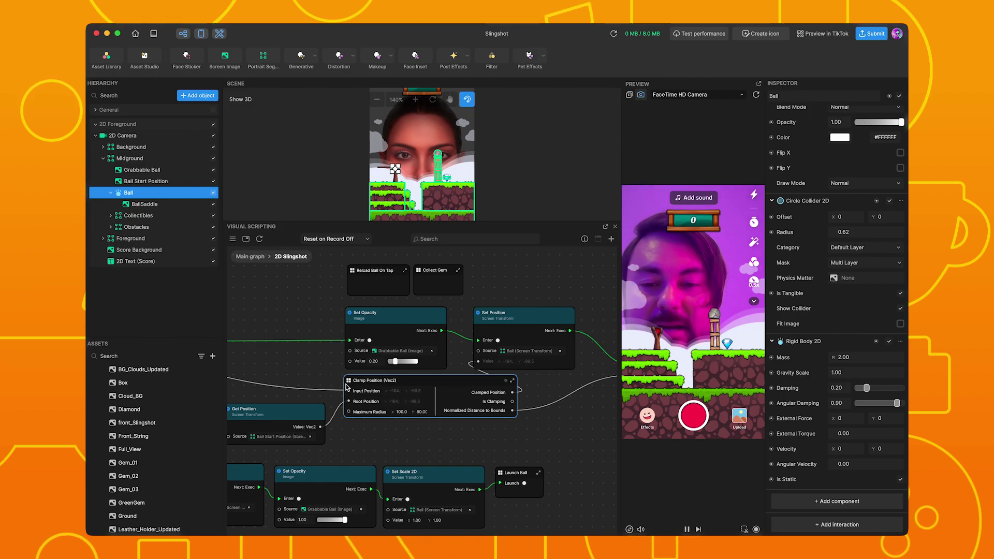
pyautogui.doubleClick(350, 384)
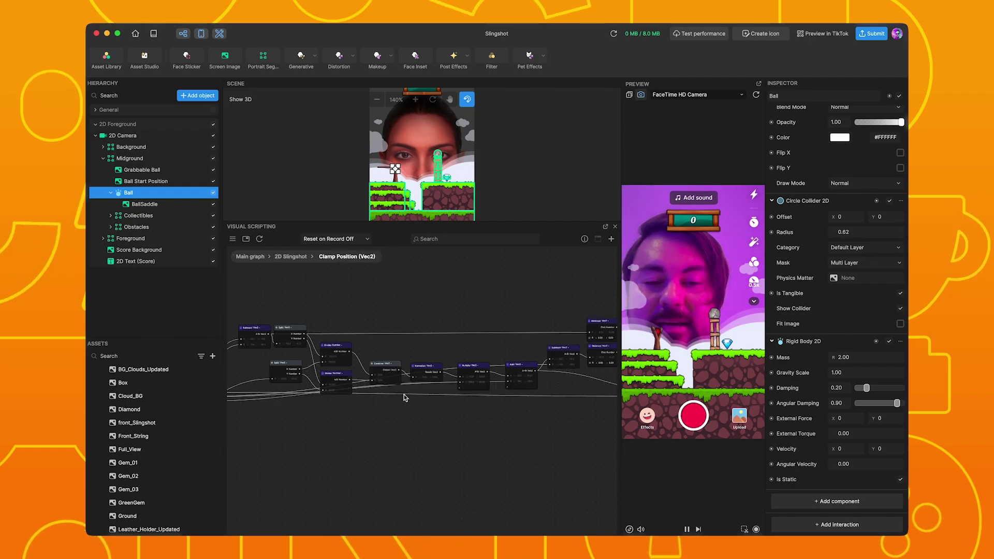
# Step: Inspect the Clamp Position subgraph's Subtract, Split and Output nodes, then return to 2D Slingshot
pyautogui.scroll(-3, 387, 443)
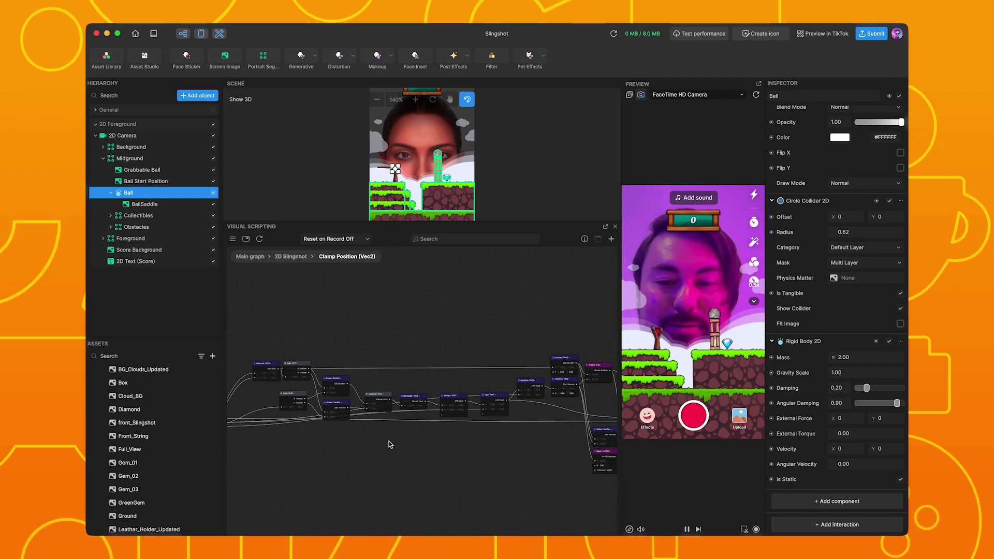
pyautogui.scroll(-2, 390, 442)
pyautogui.scroll(1, 388, 453)
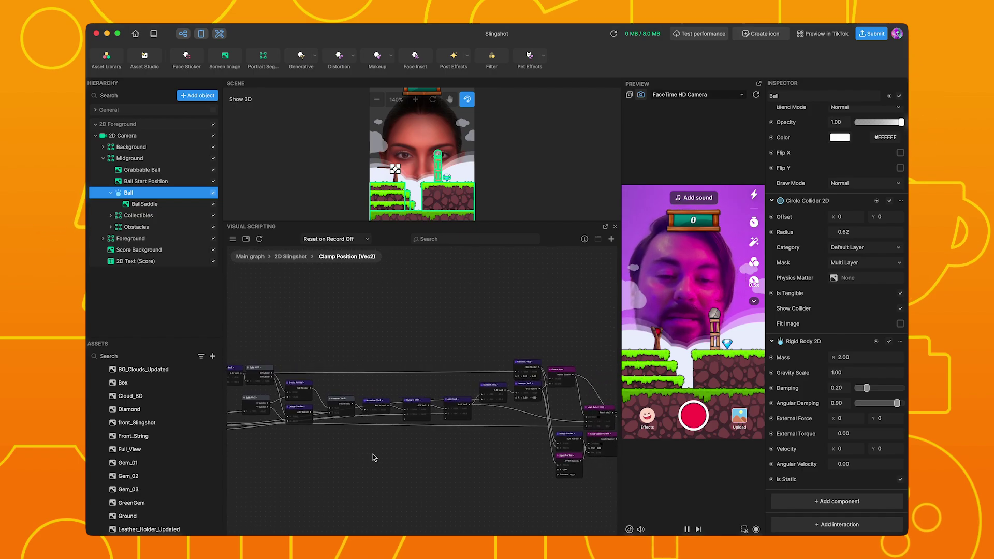
pyautogui.scroll(5, 283, 358)
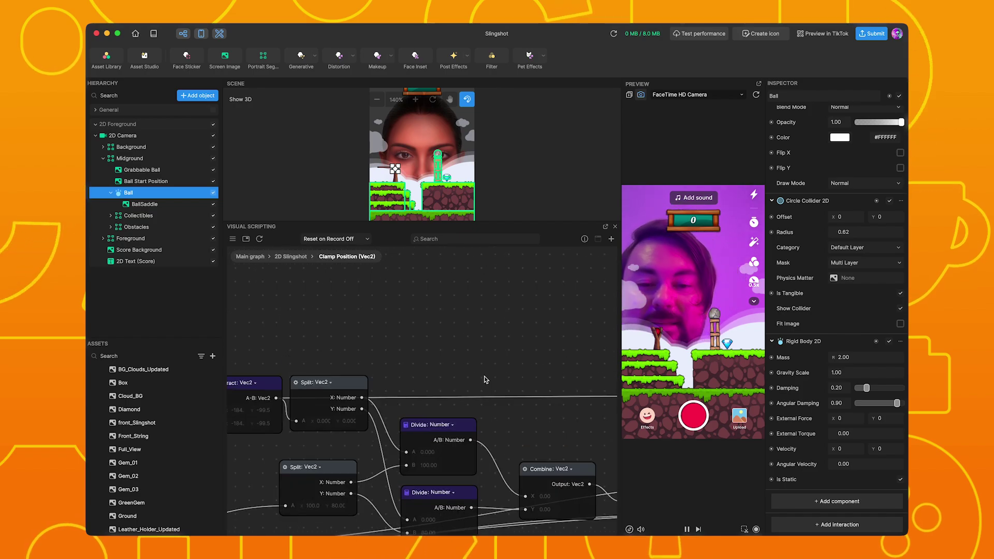
pyautogui.moveTo(485, 380); pyautogui.dragTo(578, 313)
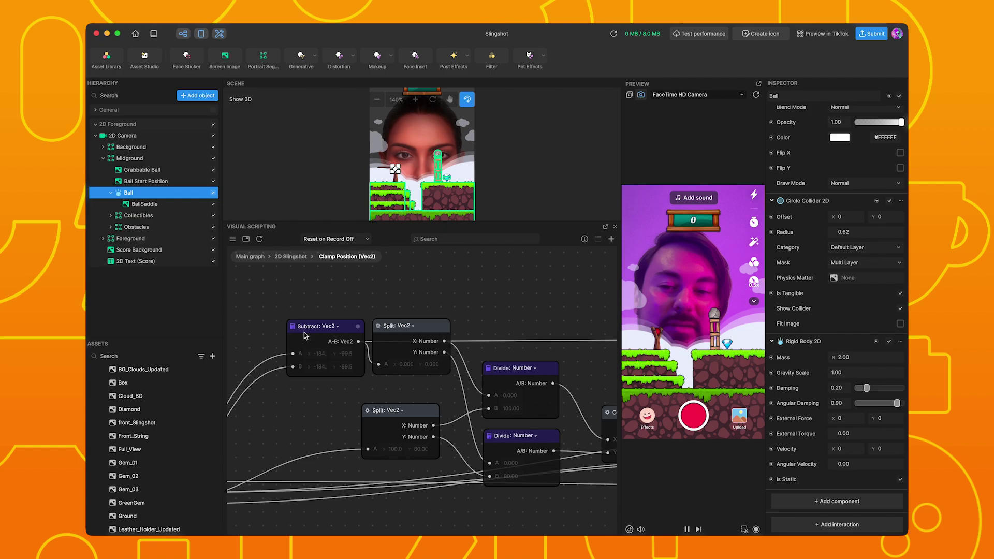
pyautogui.hscroll(2, 322, 507)
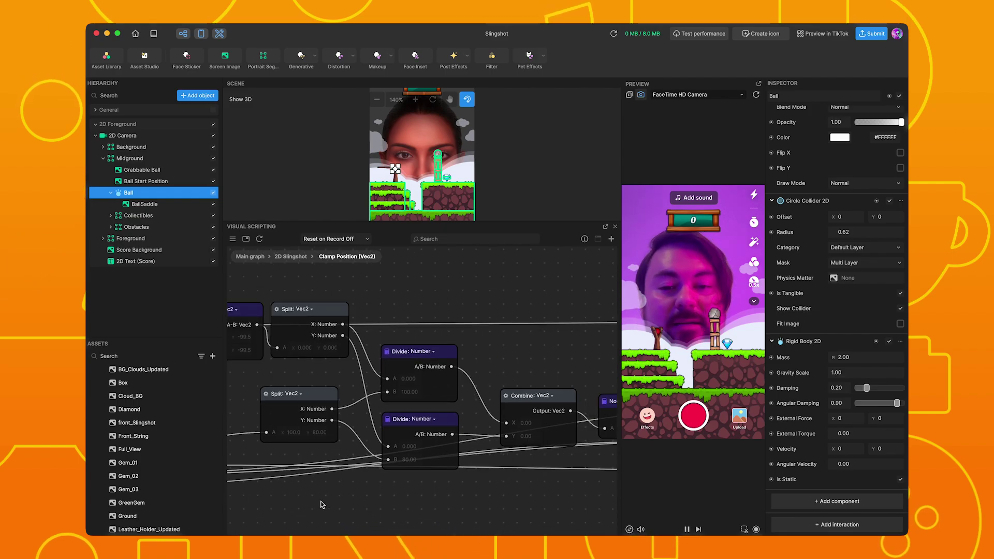
pyautogui.hscroll(4, 329, 448)
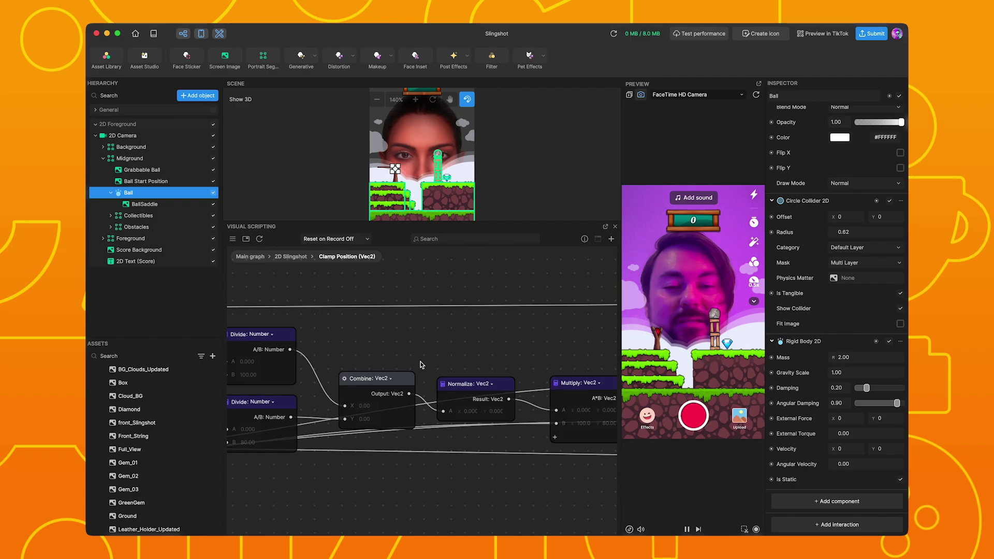
pyautogui.hscroll(3, 416, 448)
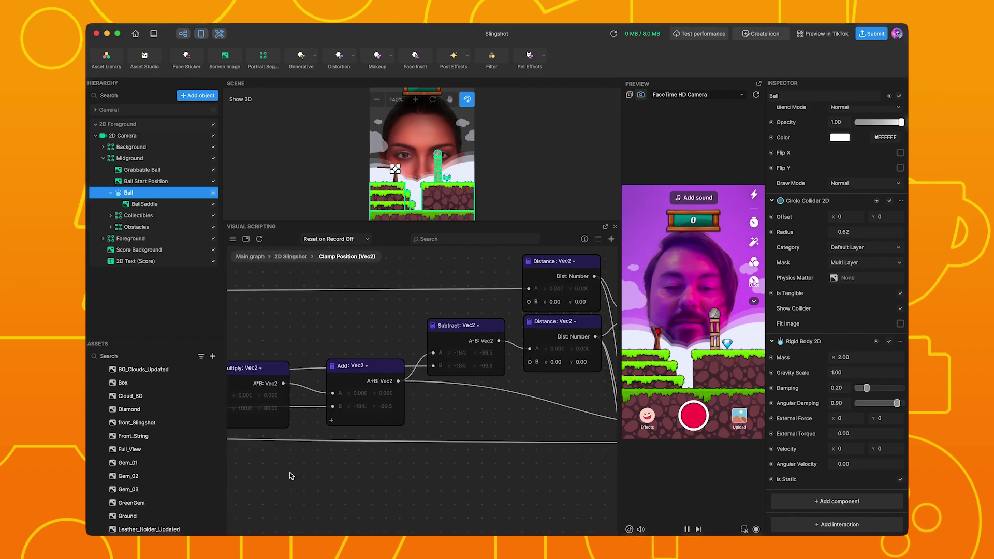
pyautogui.keyDown('ctrl'); pyautogui.scroll(-3, 423, 461); pyautogui.keyUp('ctrl')
pyautogui.moveTo(477, 494); pyautogui.dragTo(357, 477)
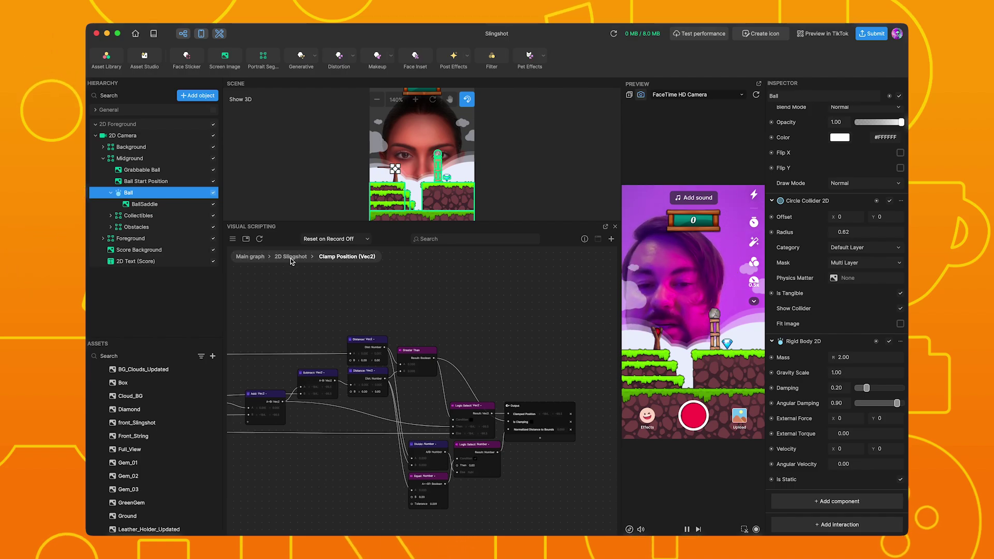
pyautogui.keyDown('ctrl'); pyautogui.scroll(3, 490, 469); pyautogui.keyUp('ctrl')
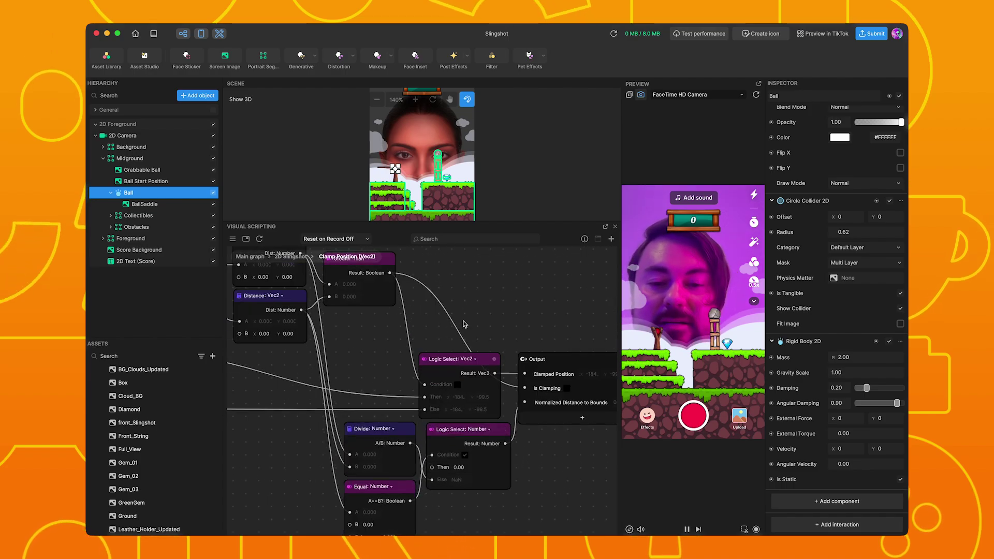
pyautogui.click(303, 259)
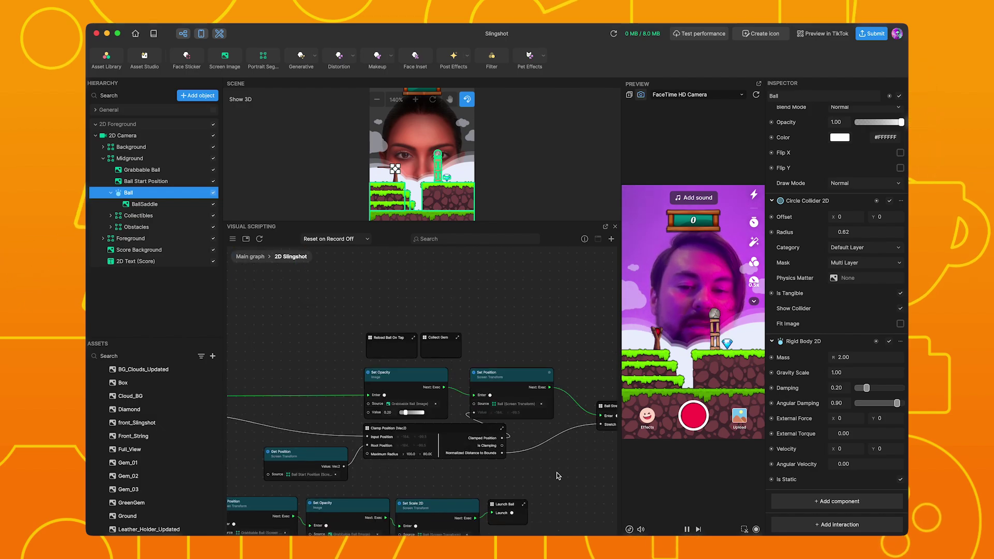
pyautogui.moveTo(582, 483); pyautogui.dragTo(516, 483)
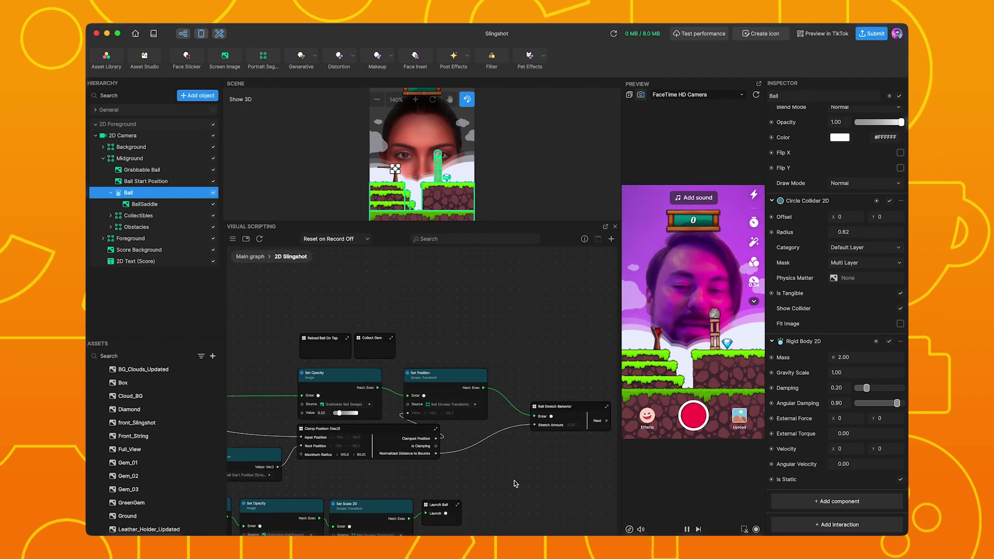
pyautogui.doubleClick(536, 408)
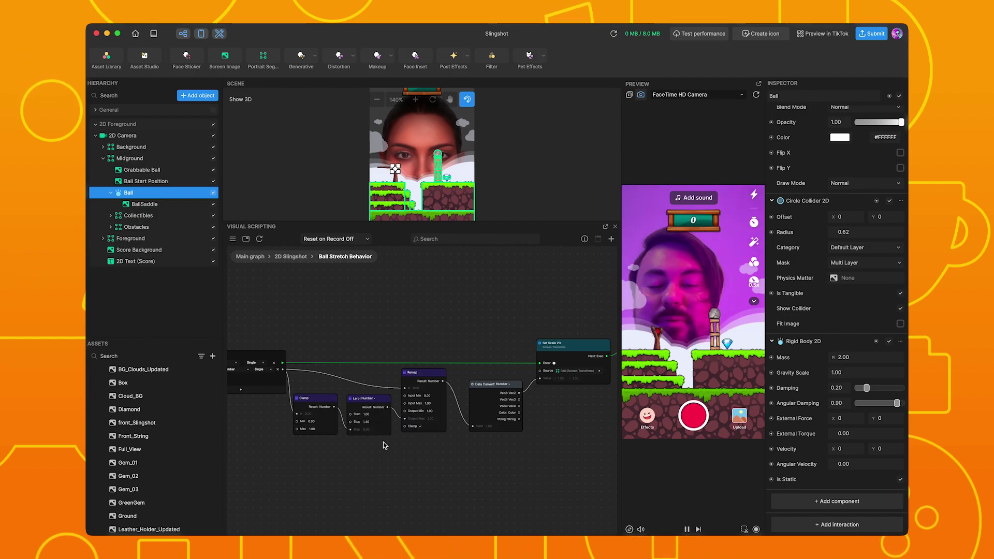
pyautogui.scroll(3, 609, 345)
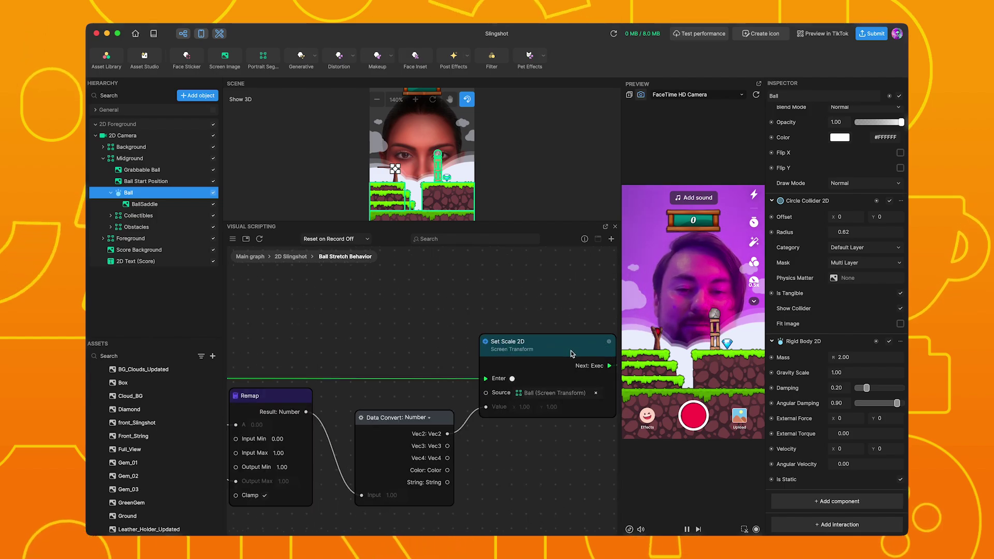
pyautogui.click(292, 257)
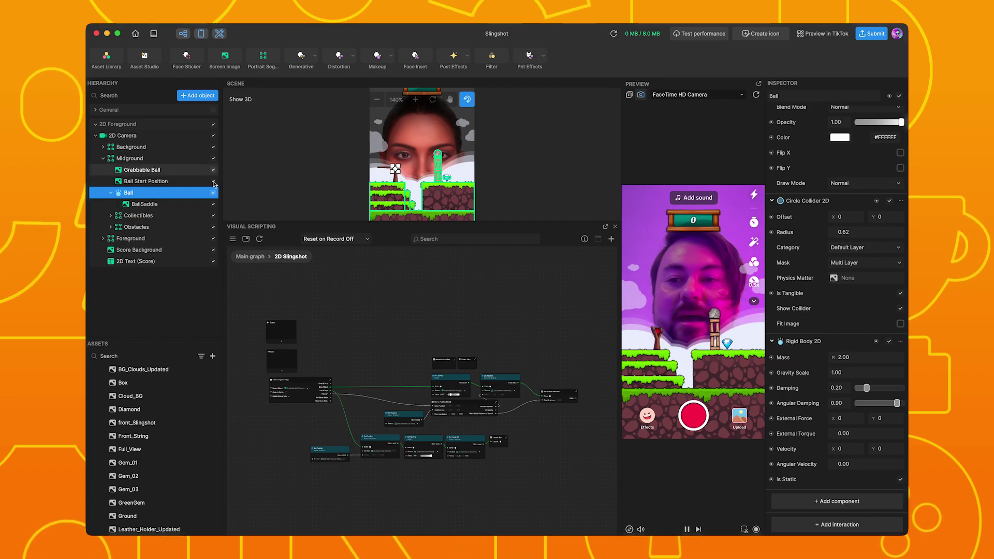
# Step: Expand Collectibles and Obstacles in the Hierarchy, then launch the ball in Preview for a 300 score
pyautogui.click(111, 215)
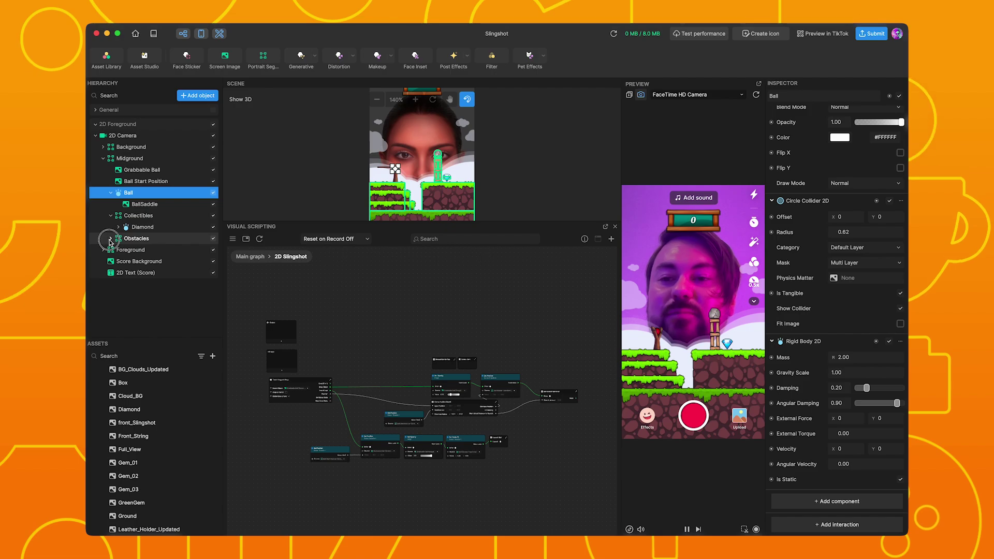
pyautogui.click(110, 238)
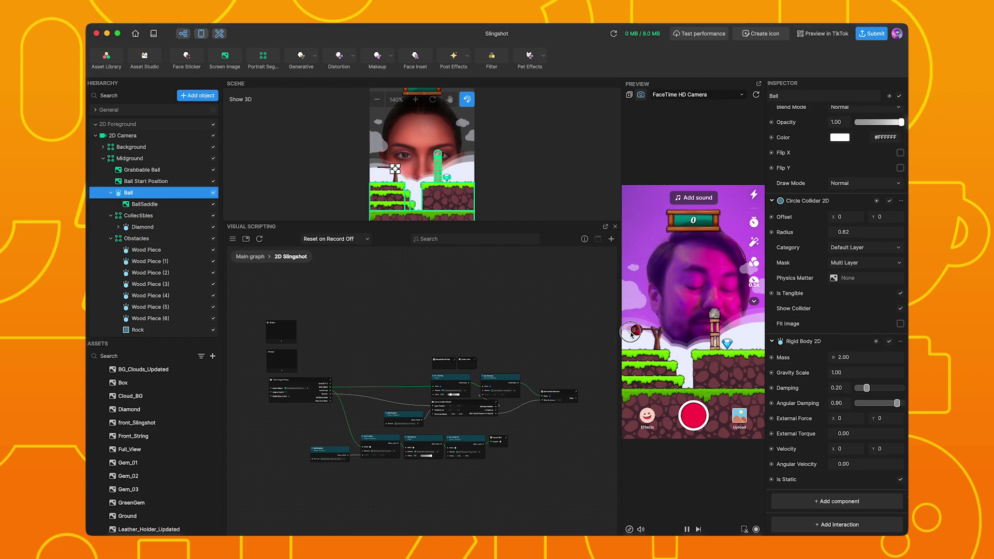
pyautogui.click(631, 331)
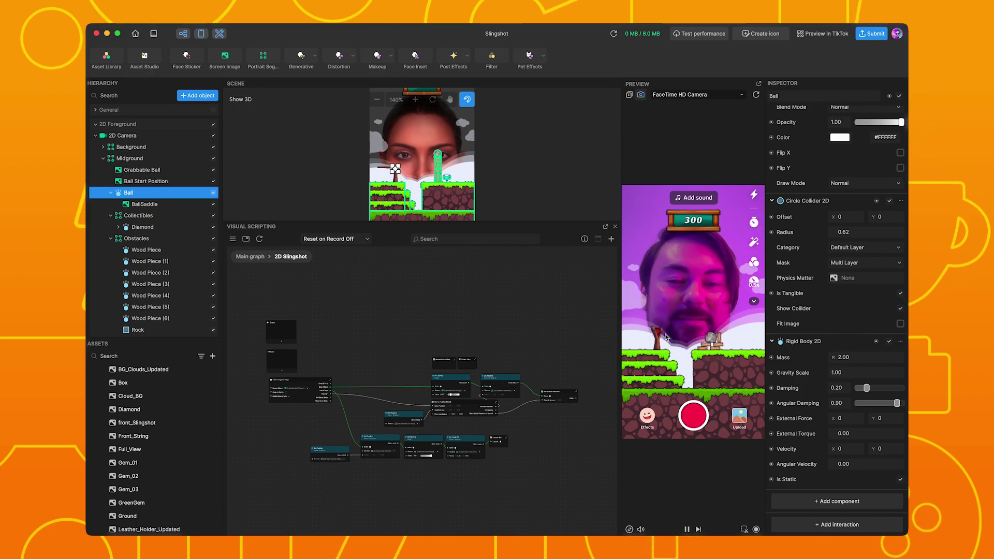
# Step: Open Reload Ball On Tap and center its Finger Touch, Set Position and Set Rotation nodes
pyautogui.scroll(5, 460, 384)
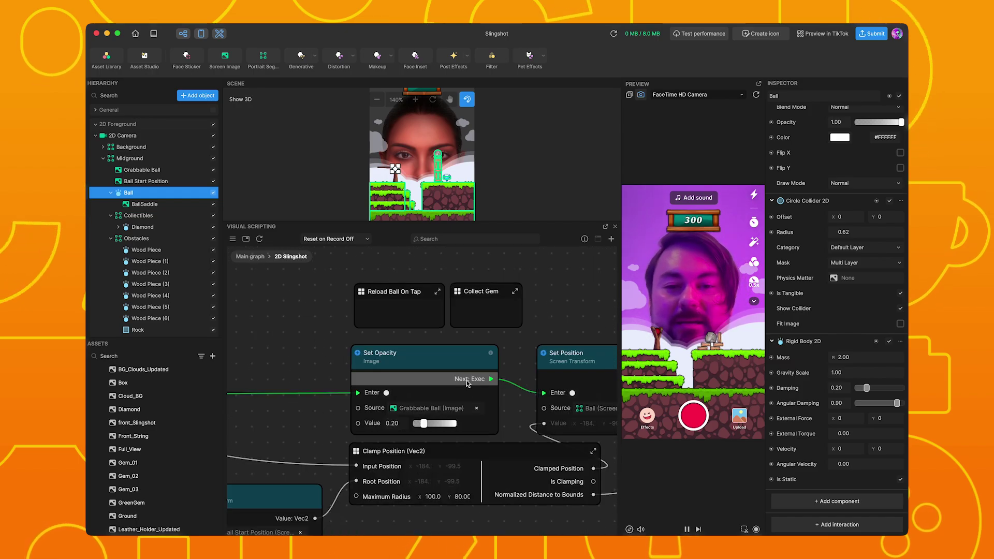
pyautogui.doubleClick(357, 292)
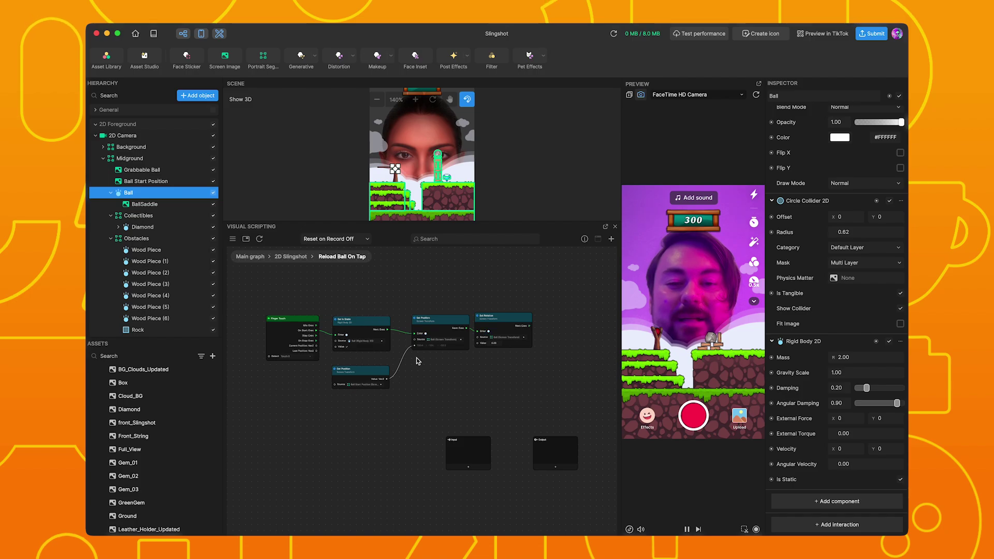
pyautogui.scroll(1, 430, 376)
pyautogui.scroll(3, 444, 373)
pyautogui.moveTo(444, 374); pyautogui.dragTo(473, 383)
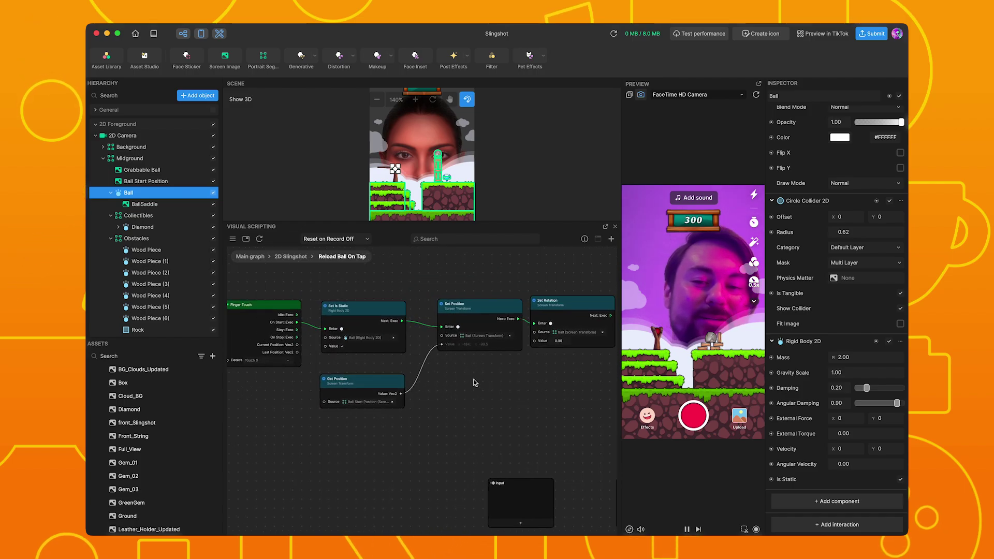